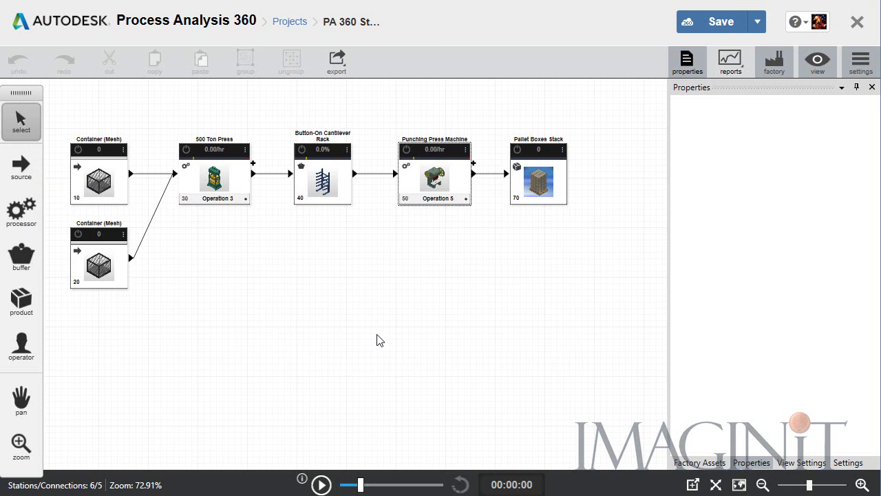
{"action": "left_click", "coordinate": [100, 183]}
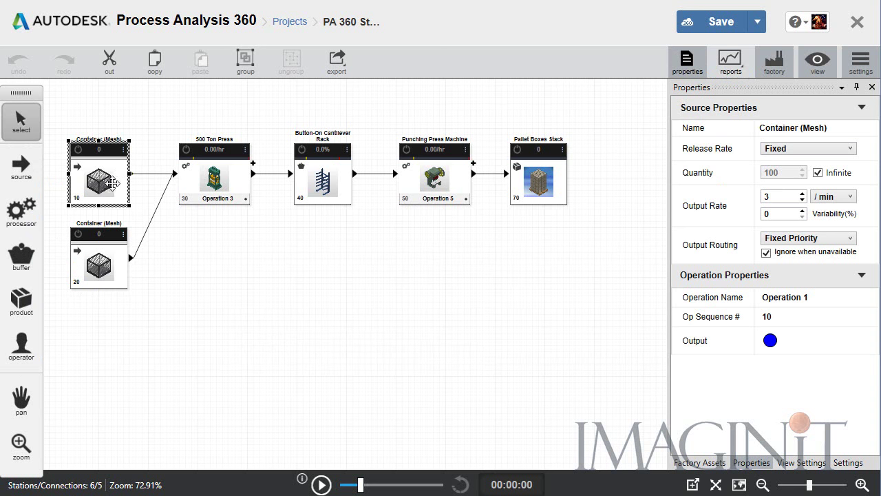
{"action": "left_click", "coordinate": [214, 182]}
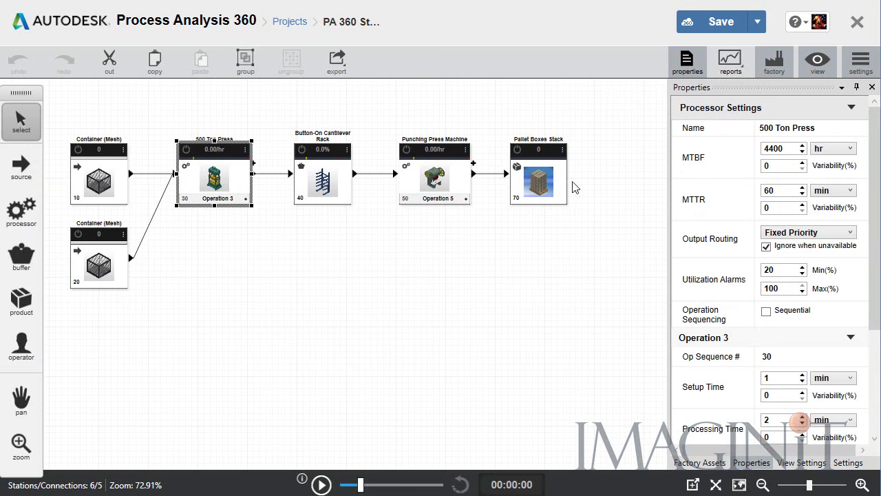
{"action": "mouse_move", "coordinate": [702, 165]}
{"action": "scroll", "coordinate": [715, 294], "scroll_direction": "down", "scroll_amount": 5}
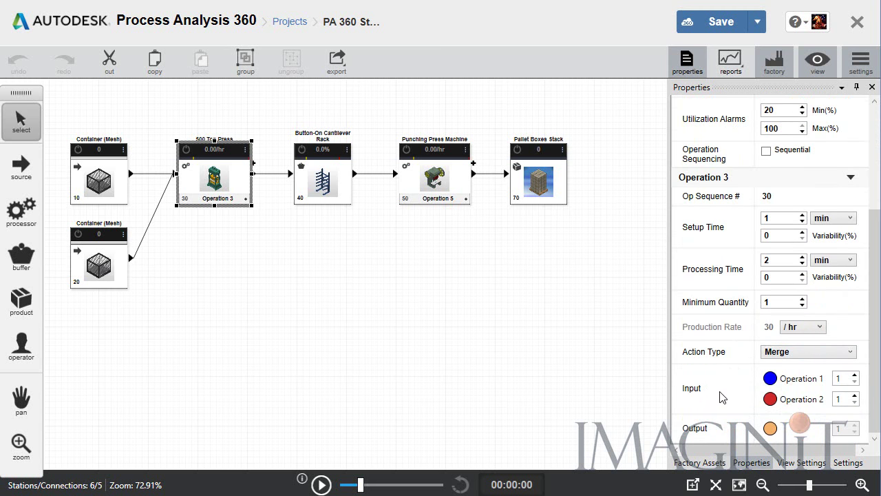
{"action": "left_click", "coordinate": [503, 359]}
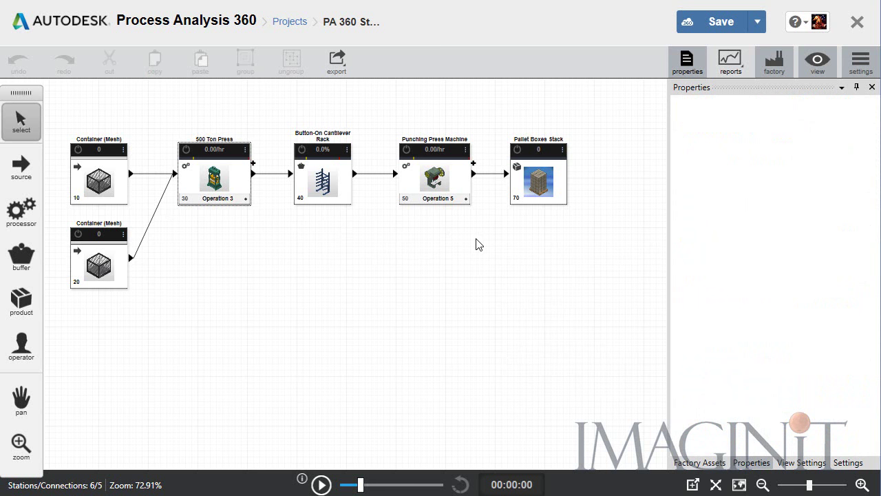
- Run the simulation at top speed until 50 pallet boxes complete at 04:15:40
{"action": "left_click", "coordinate": [321, 484]}
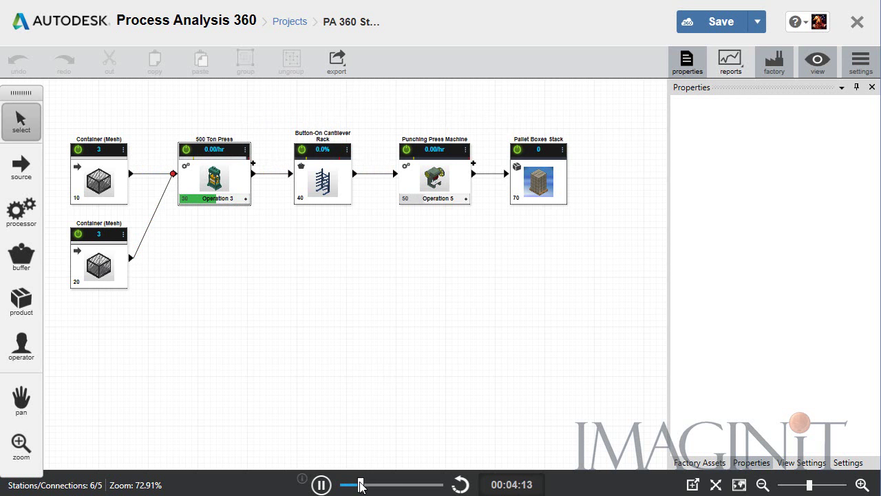
{"action": "left_click_drag", "start_coordinate": [361, 485], "coordinate": [453, 489]}
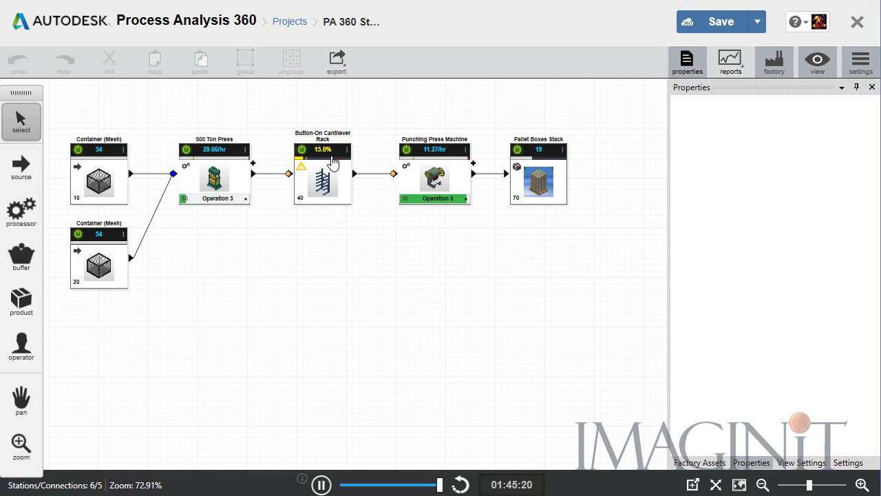
{"action": "mouse_move", "coordinate": [324, 167]}
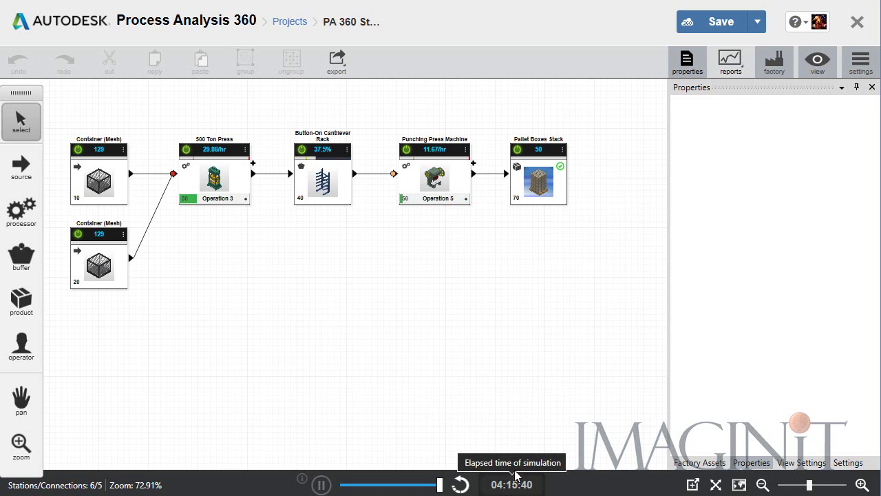
{"action": "mouse_move", "coordinate": [320, 181]}
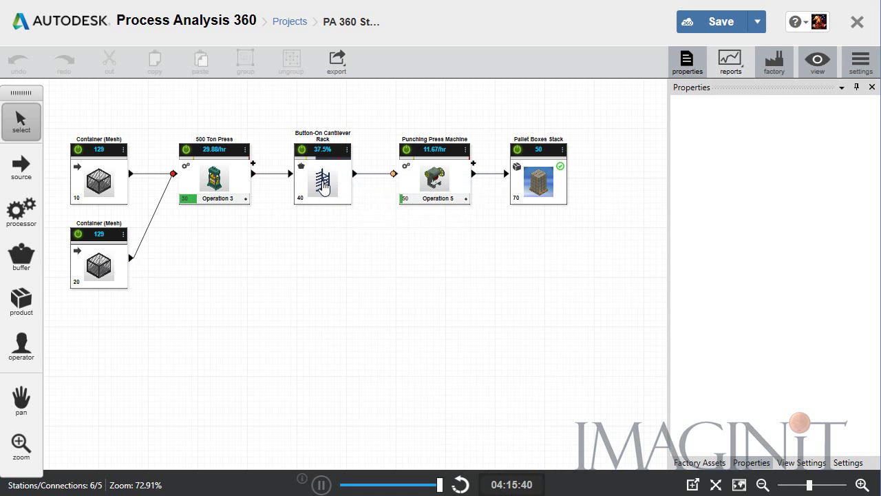
- Open the run's View Summary Report in Chrome and scroll through the utilisation charts
{"action": "left_click", "coordinate": [729, 61]}
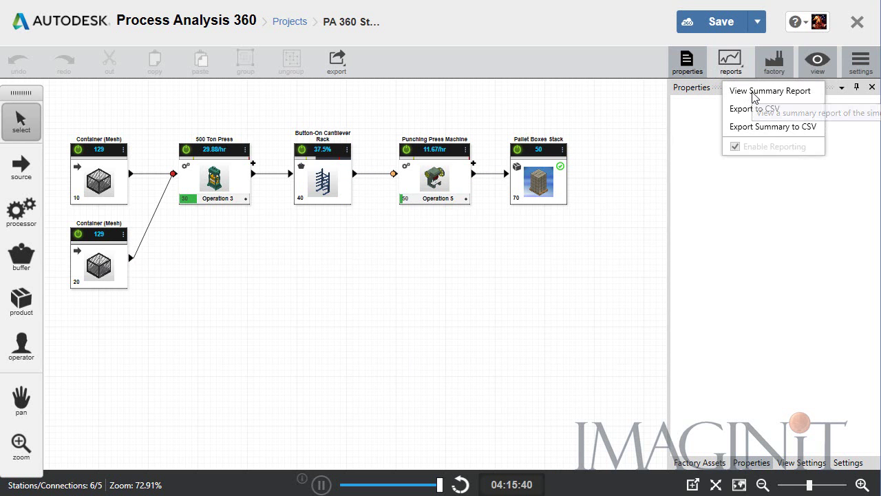
{"action": "left_click", "coordinate": [755, 96]}
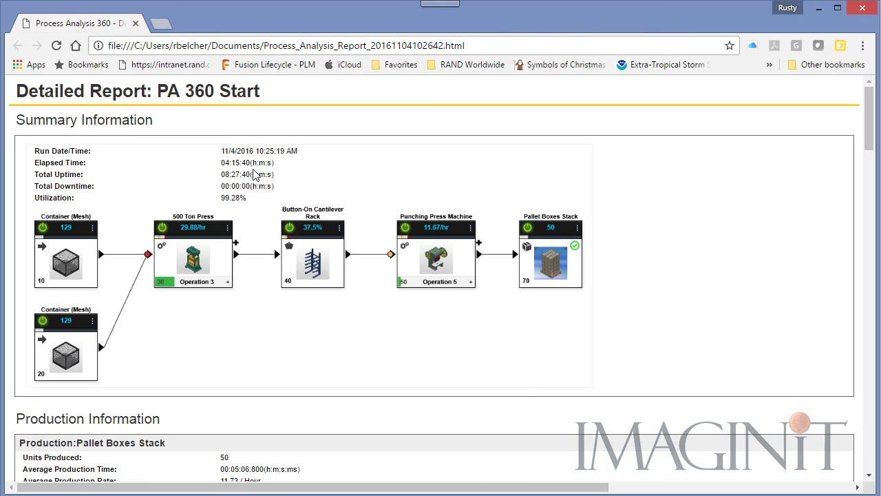
{"action": "scroll", "coordinate": [647, 263], "scroll_direction": "down", "scroll_amount": 6}
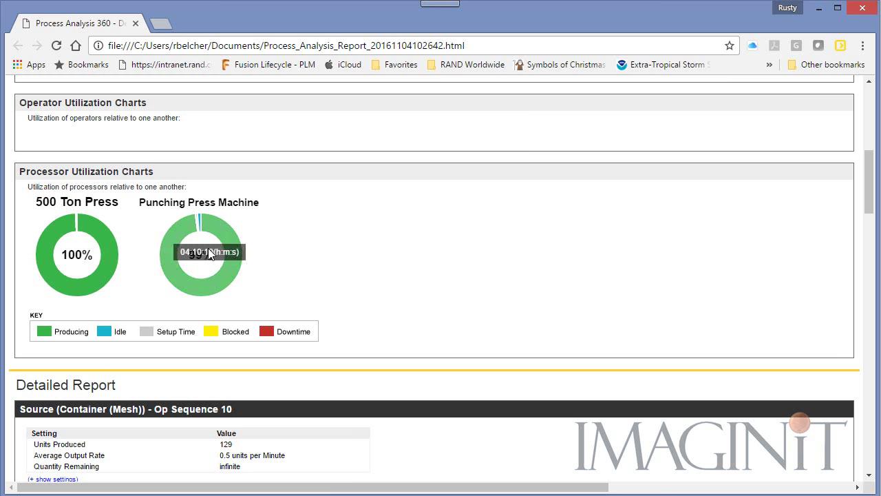
{"action": "mouse_move", "coordinate": [249, 257]}
{"action": "scroll", "coordinate": [386, 245], "scroll_direction": "down", "scroll_amount": 6}
{"action": "scroll", "coordinate": [391, 243], "scroll_direction": "down", "scroll_amount": 12}
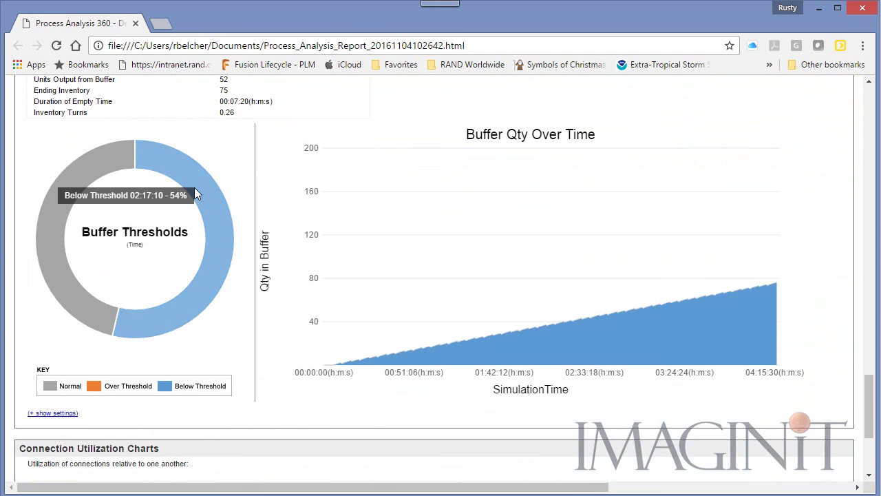
- Review the buffer charts, then minimise Chrome to return to Process Analysis 360
{"action": "mouse_move", "coordinate": [370, 358]}
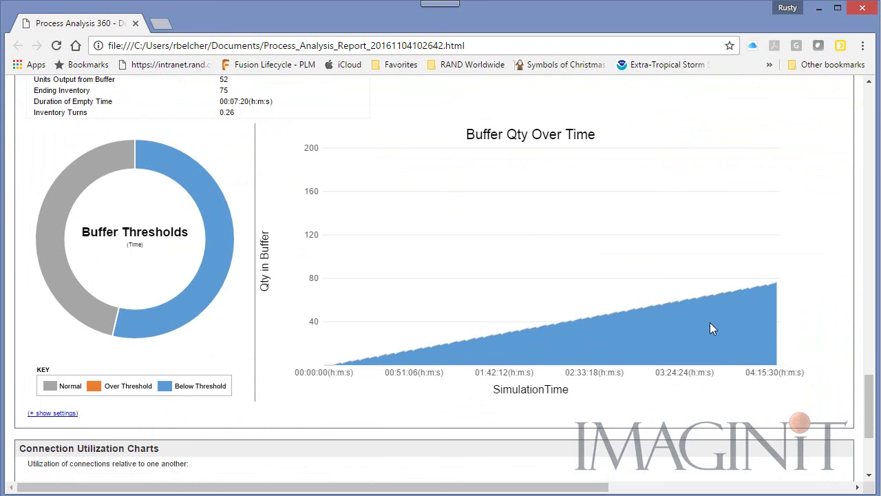
{"action": "scroll", "coordinate": [589, 292], "scroll_direction": "down", "scroll_amount": 3}
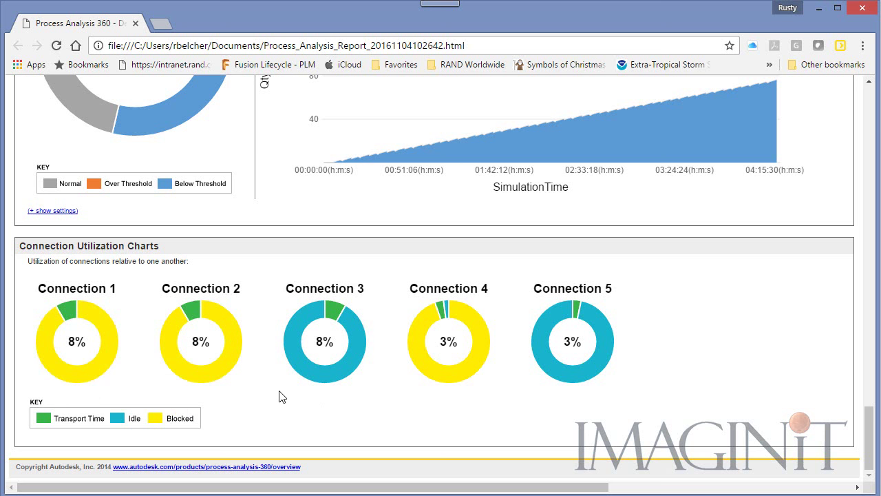
{"action": "left_click", "coordinate": [819, 9]}
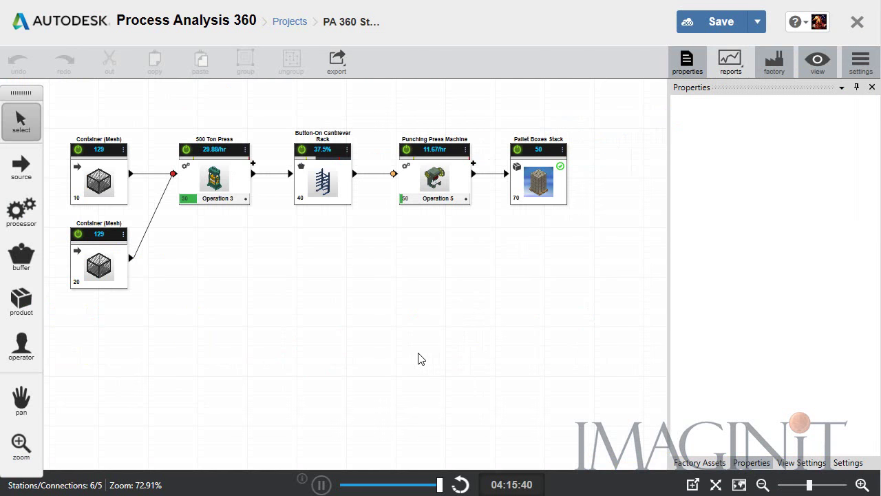
- Duplicate the Punching Press Machine below the original, connected from the rack to Pallet Boxes Stack
{"action": "left_click", "coordinate": [441, 184]}
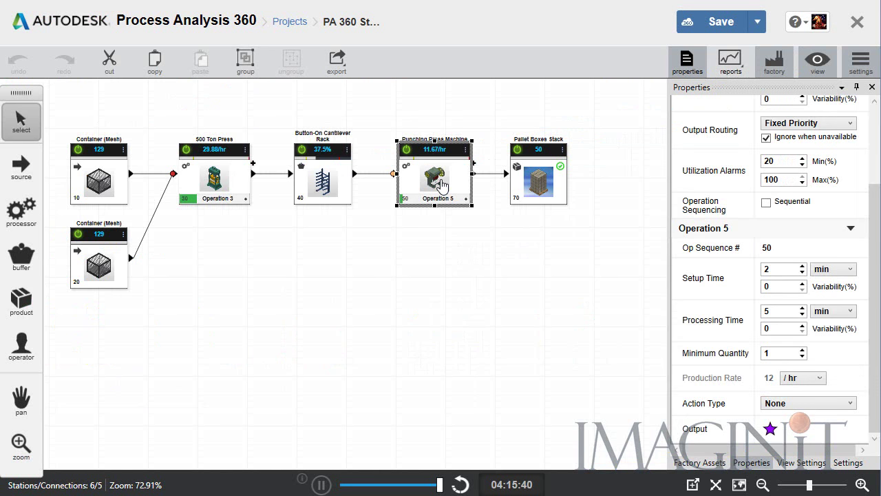
{"action": "key", "text": "ctrl+c"}
{"action": "key", "text": "ctrl+v"}
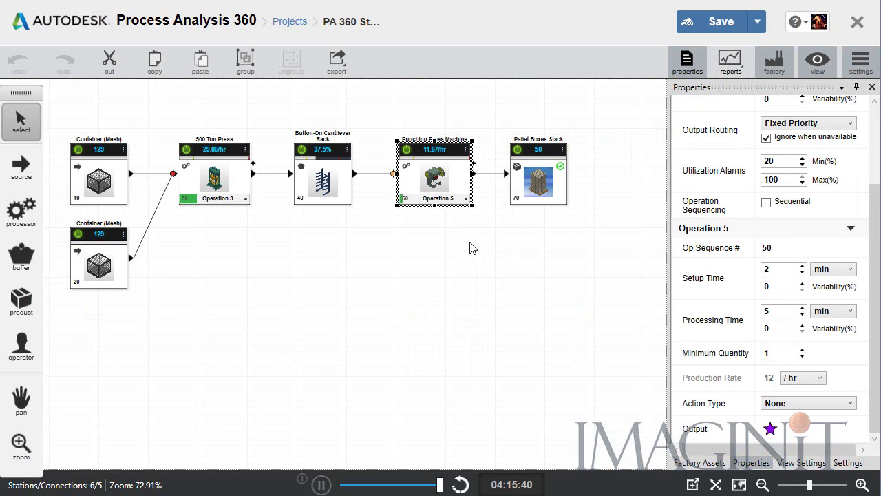
{"action": "left_click_drag", "start_coordinate": [438, 182], "coordinate": [438, 266]}
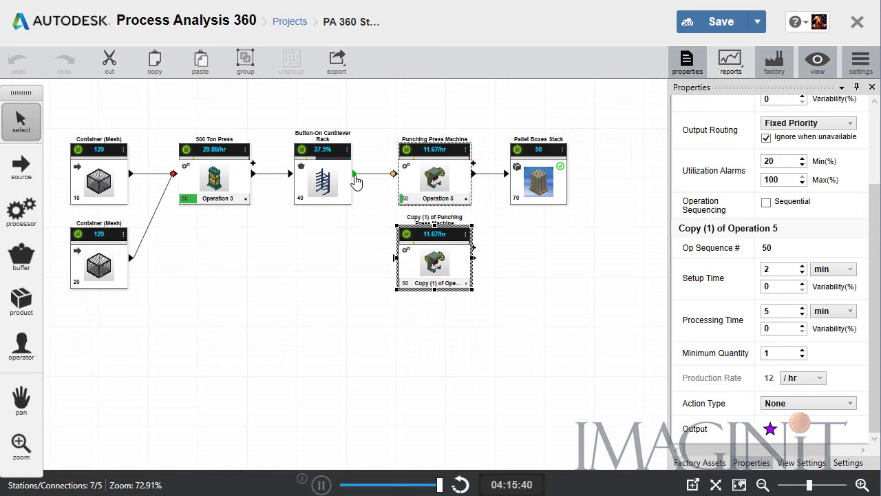
{"action": "left_click_drag", "start_coordinate": [355, 173], "coordinate": [396, 258]}
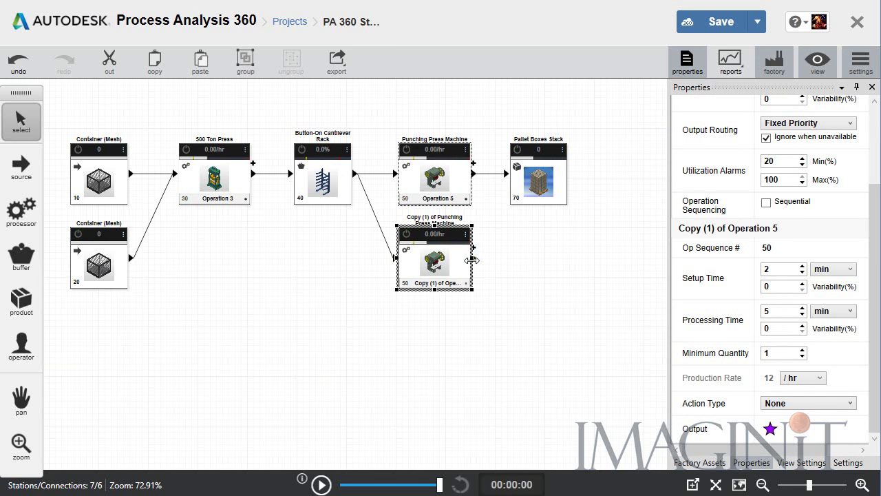
{"action": "left_click_drag", "start_coordinate": [473, 248], "coordinate": [508, 175]}
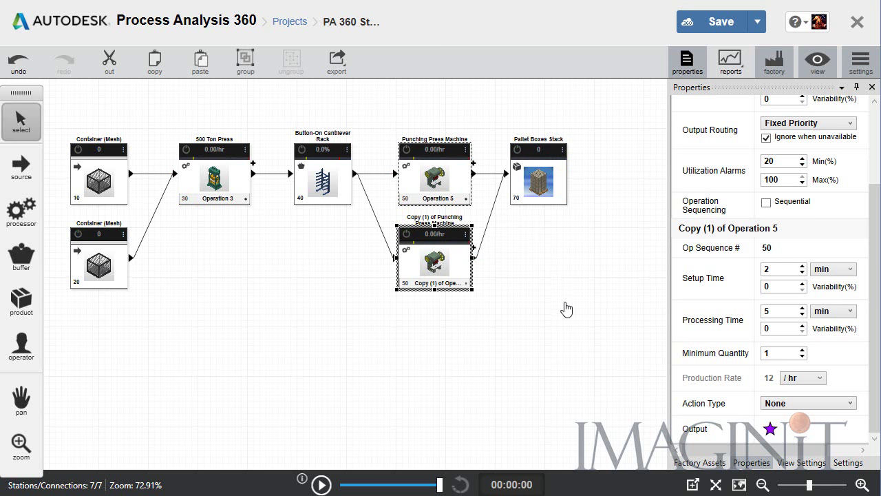
- Rerun the simulation with both presses, then inspect the rack buffer and duplicate press
{"action": "left_click", "coordinate": [321, 485]}
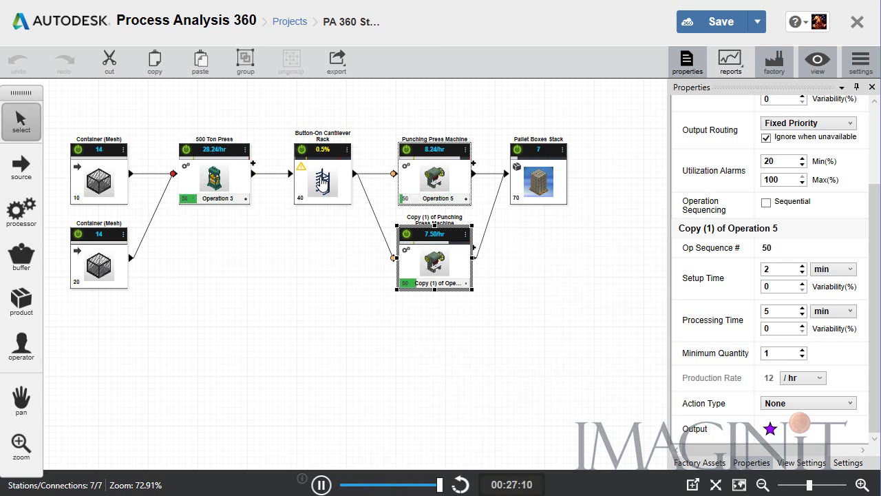
{"action": "left_click", "coordinate": [328, 178]}
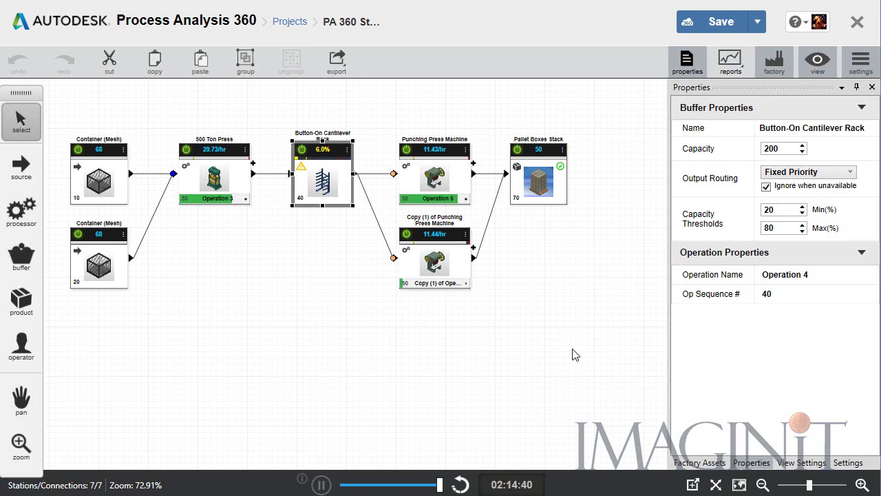
{"action": "left_click", "coordinate": [435, 261]}
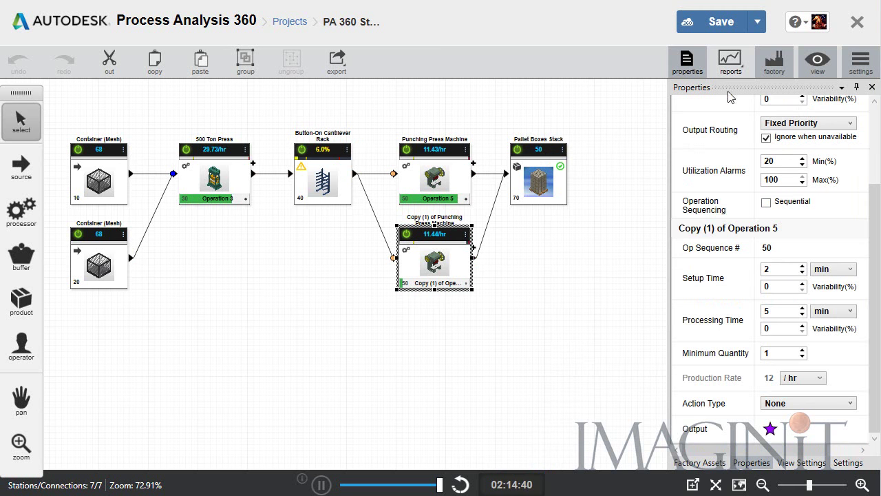
- Open the two-press run's summary report, scroll through it, and minimise Chrome
{"action": "left_click", "coordinate": [730, 66]}
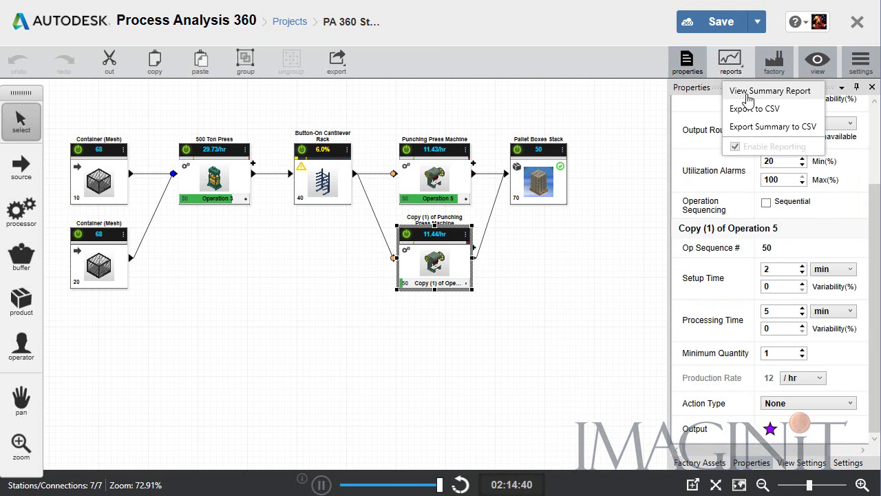
{"action": "left_click", "coordinate": [745, 96]}
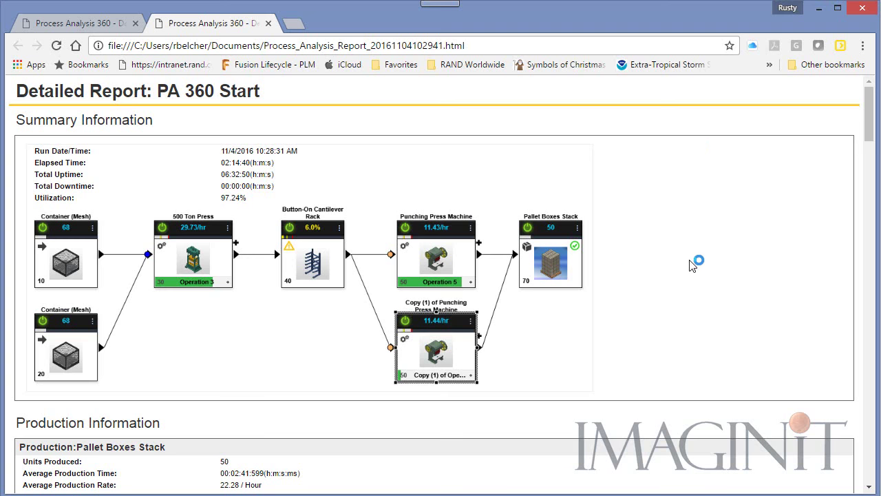
{"action": "scroll", "coordinate": [702, 268], "scroll_direction": "down", "scroll_amount": 20}
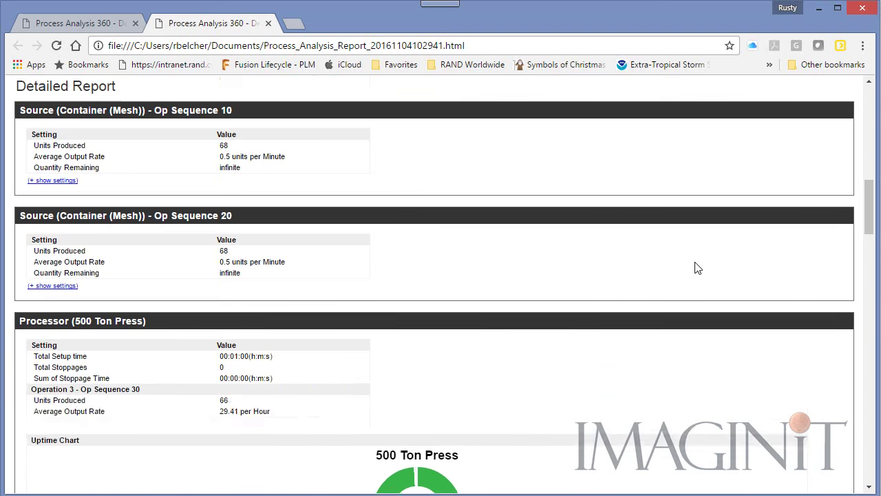
{"action": "scroll", "coordinate": [696, 267], "scroll_direction": "down", "scroll_amount": 15}
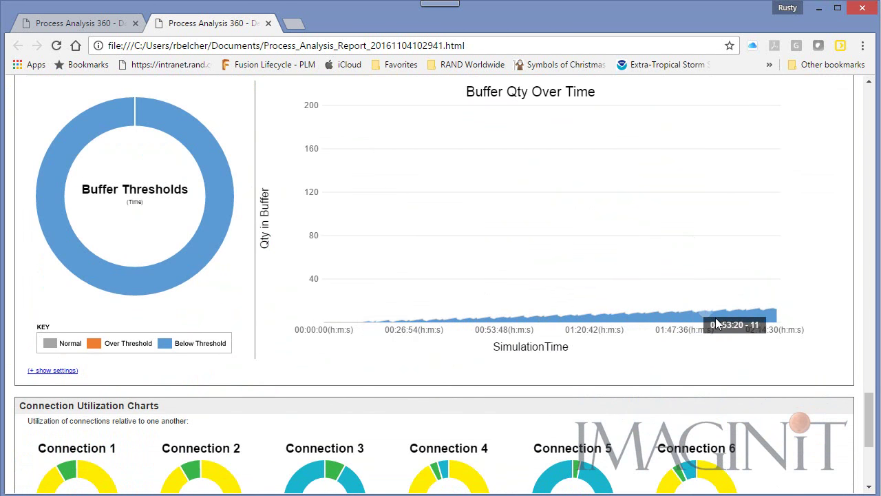
{"action": "left_click", "coordinate": [823, 11]}
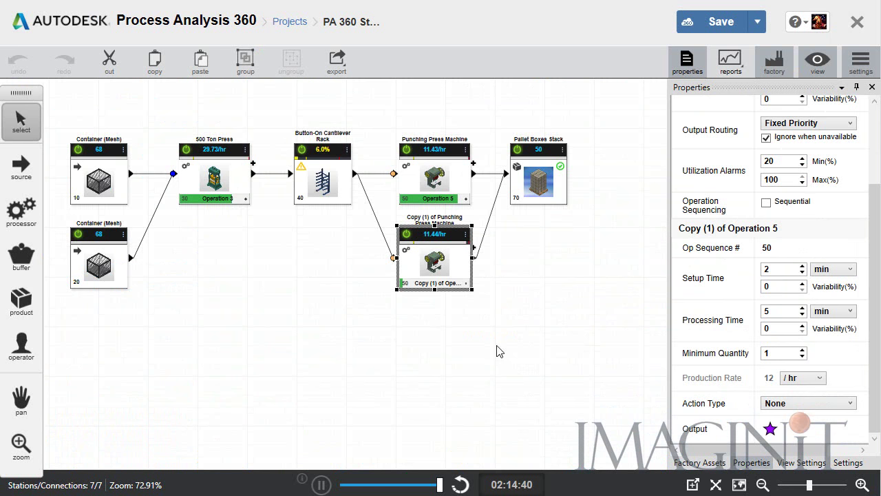
- Erase the two flow connector lines from the cantilever rack to the presses
{"action": "left_click", "coordinate": [345, 69]}
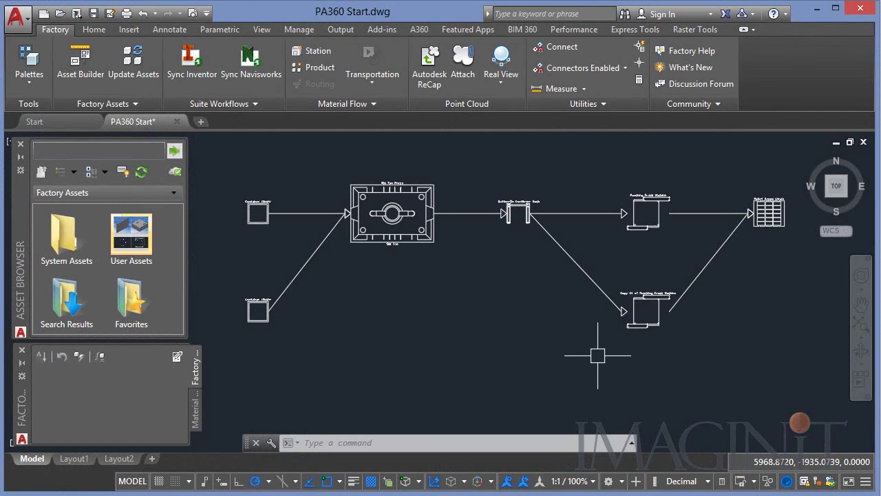
{"action": "middle_click_drag", "start_coordinate": [596, 354], "coordinate": [577, 360]}
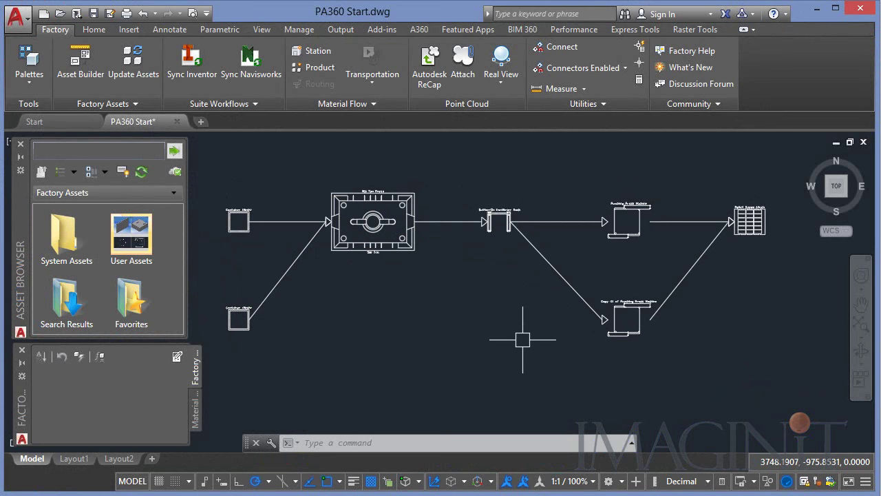
{"action": "middle_click_drag", "start_coordinate": [488, 292], "coordinate": [480, 287]}
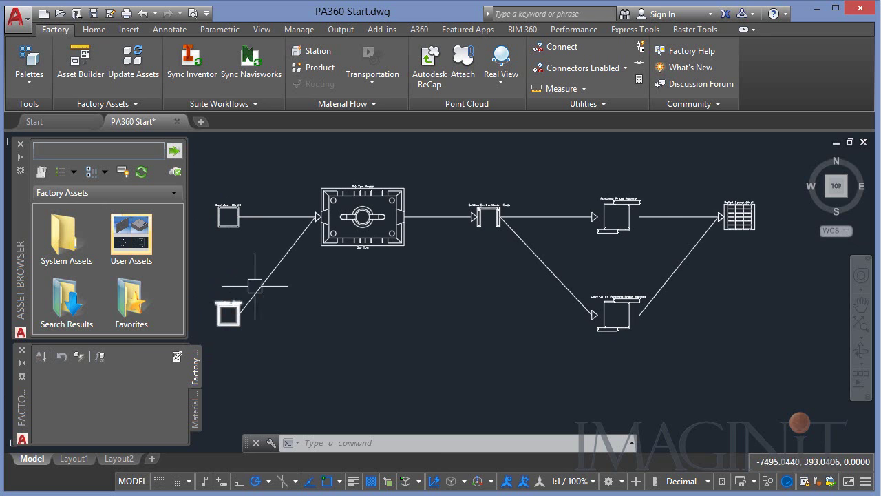
{"action": "scroll", "coordinate": [507, 261], "scroll_direction": "up", "scroll_amount": 3}
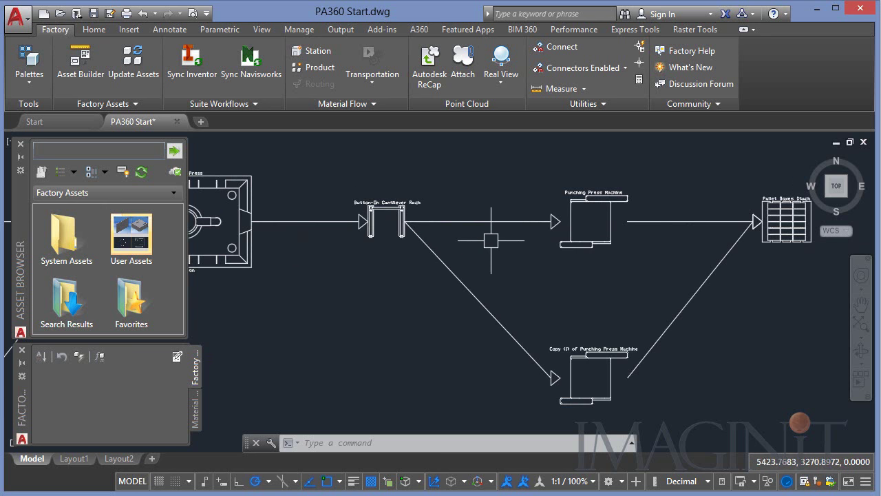
{"action": "left_click", "coordinate": [523, 192]}
{"action": "left_click", "coordinate": [451, 377]}
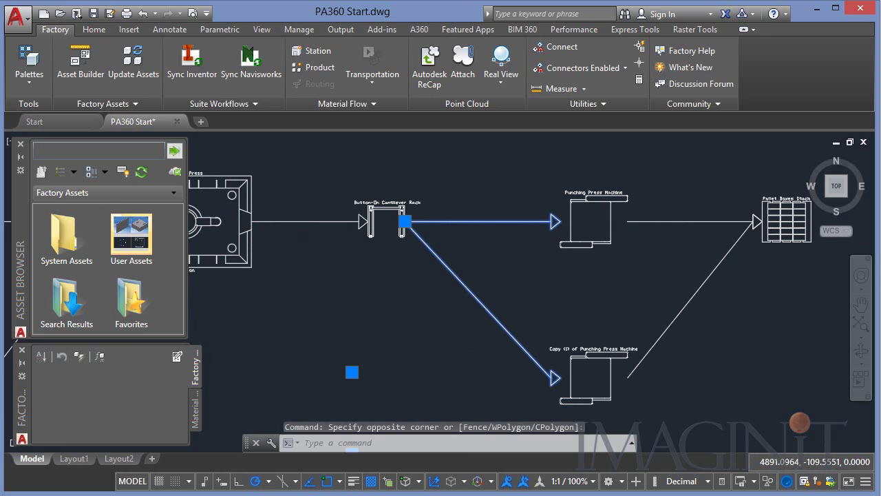
{"action": "key", "text": "Delete"}
- Erase the two connector lines running into Pallet Boxes Stack
{"action": "left_click", "coordinate": [728, 190]}
{"action": "left_click", "coordinate": [668, 398]}
{"action": "key", "text": "Delete"}
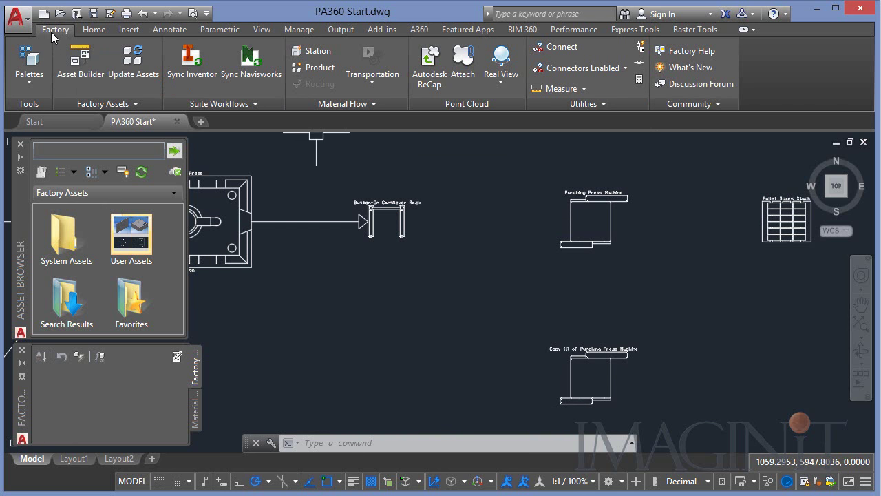
- Open the Asset Browser palette and navigate to System Assets > Conveyor > Belt
{"action": "left_click", "coordinate": [29, 77]}
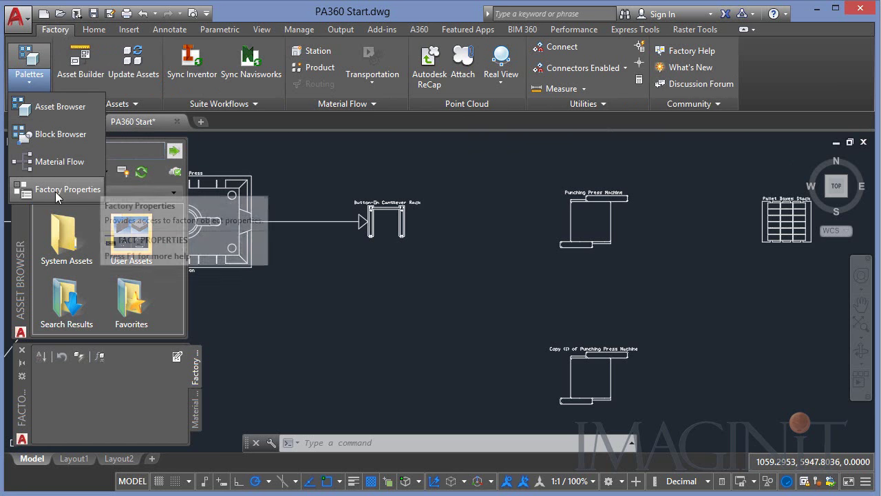
{"action": "left_click", "coordinate": [315, 329]}
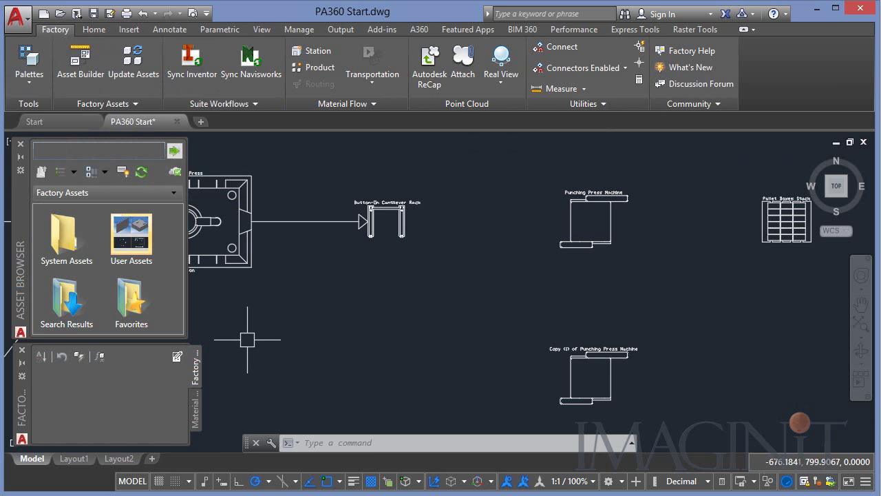
{"action": "left_click", "coordinate": [126, 244]}
{"action": "double_click", "coordinate": [143, 267]}
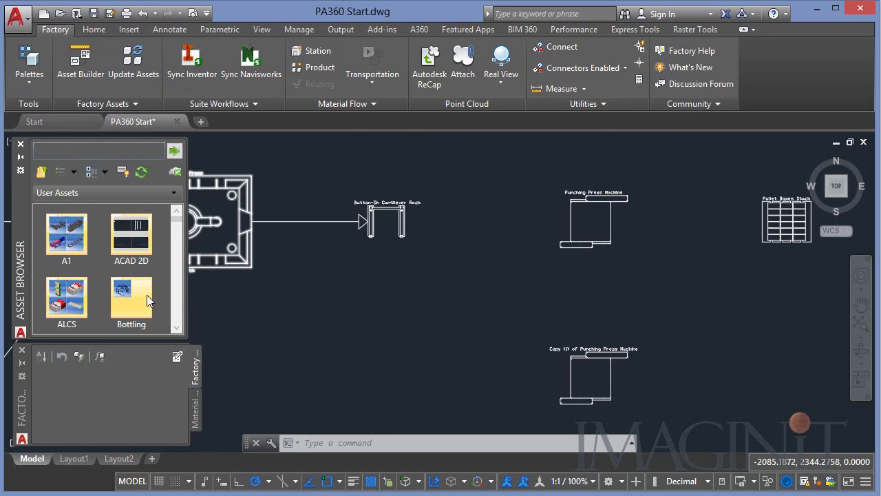
{"action": "left_click", "coordinate": [41, 171]}
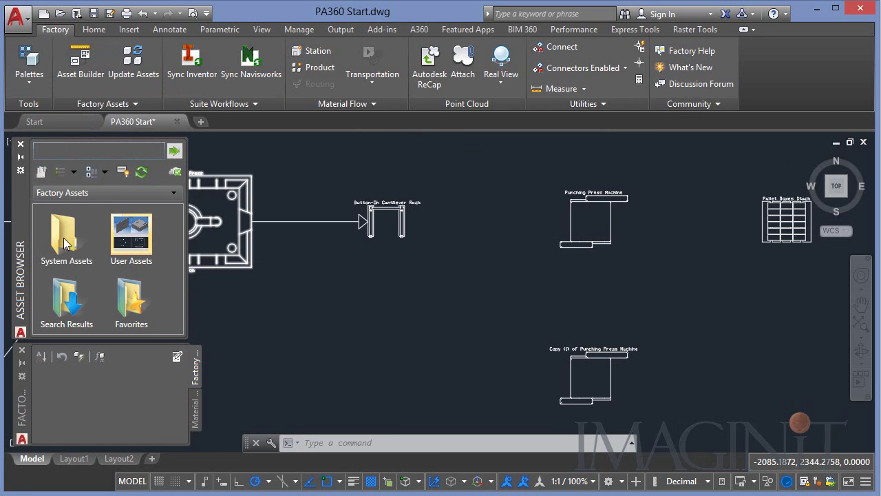
{"action": "double_click", "coordinate": [62, 238]}
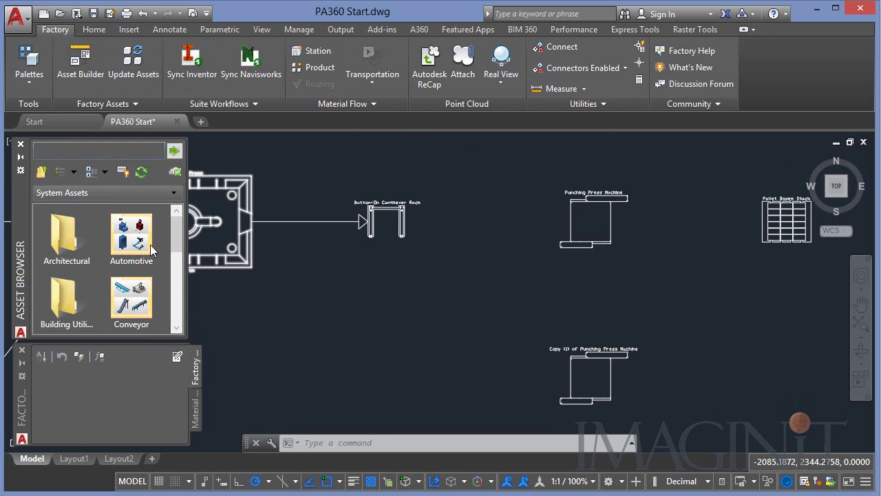
{"action": "double_click", "coordinate": [131, 296]}
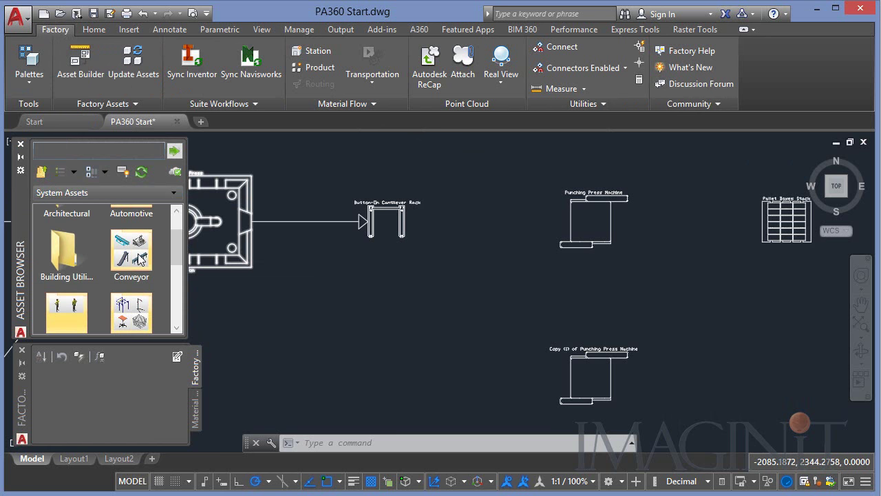
{"action": "double_click", "coordinate": [66, 258]}
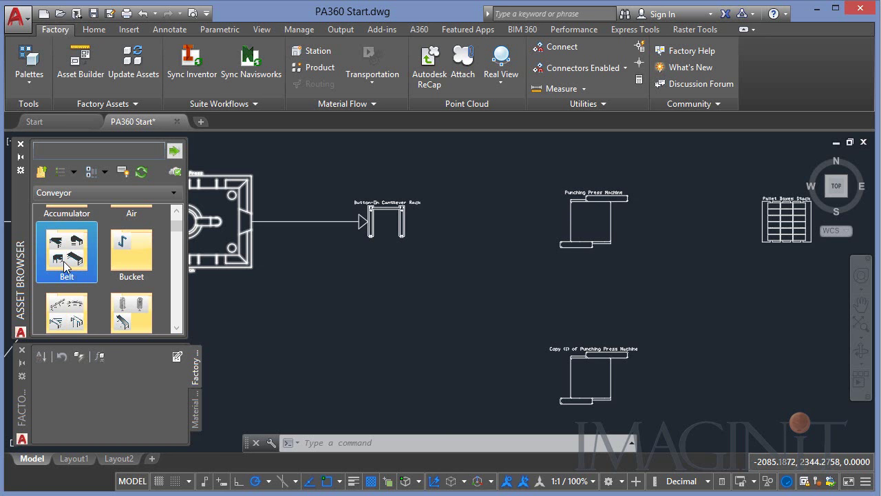
{"action": "left_click_drag", "start_coordinate": [179, 261], "coordinate": [178, 299]}
- Place a Y-Merge Belt conveyor right of the rack at 0° rotation
{"action": "left_click", "coordinate": [137, 244]}
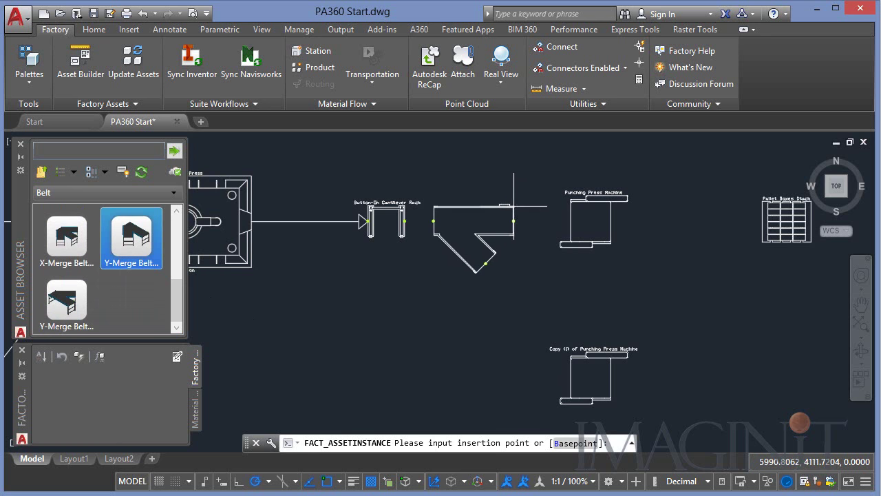
{"action": "left_click", "coordinate": [515, 205]}
{"action": "left_click", "coordinate": [526, 205]}
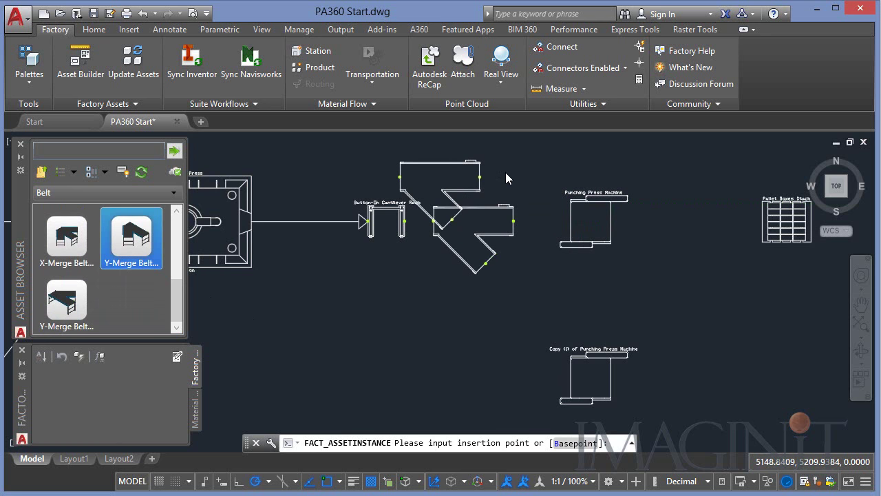
{"action": "right_click", "coordinate": [506, 178]}
{"action": "left_click", "coordinate": [520, 179]}
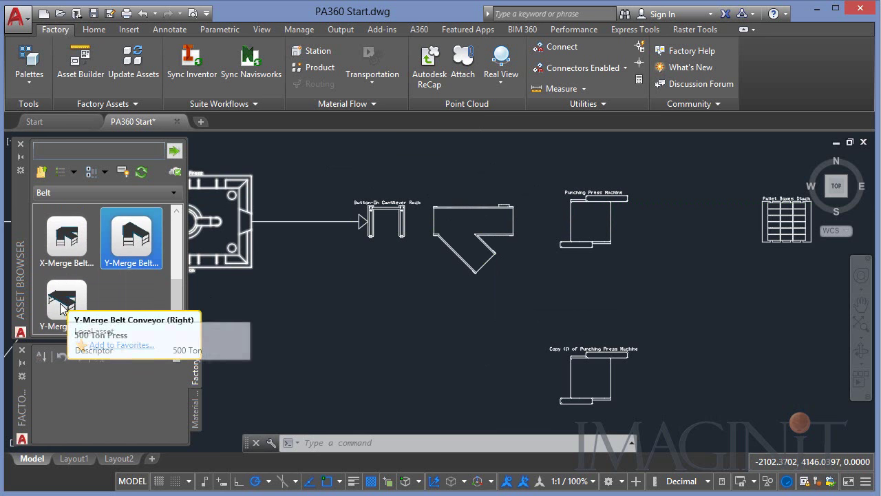
- Place the other Y-Merge Belt variant, rotated, near the punching press
{"action": "left_click", "coordinate": [67, 300]}
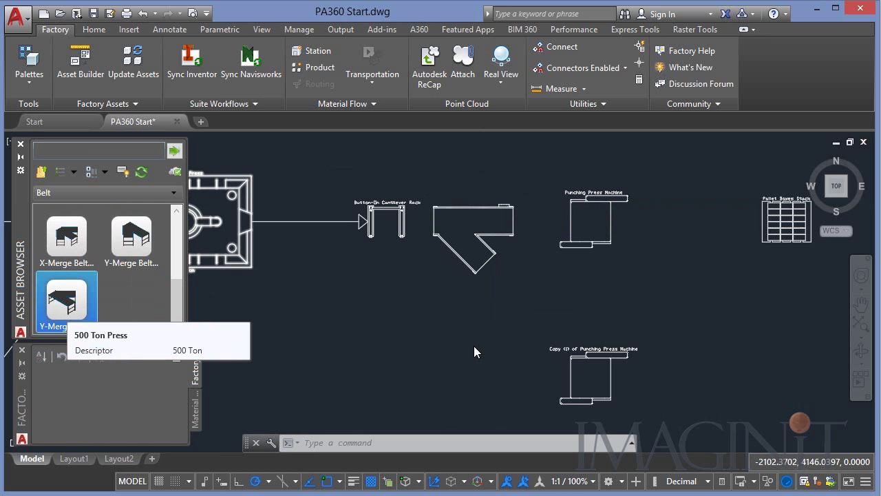
{"action": "left_click", "coordinate": [688, 221]}
{"action": "left_click", "coordinate": [657, 213]}
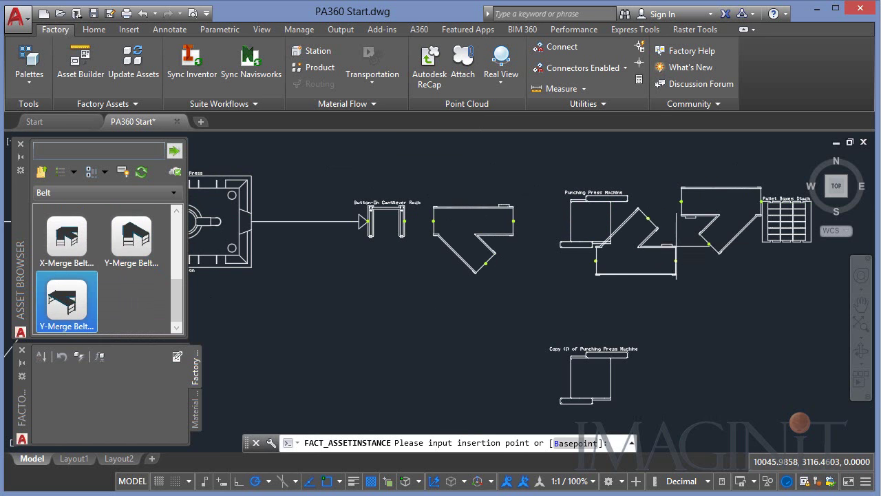
{"action": "right_click", "coordinate": [676, 247]}
{"action": "left_click", "coordinate": [702, 253]}
- Move the second Y-Merge Belt down and left into place before Pallet Boxes Stack
{"action": "left_click", "coordinate": [712, 216]}
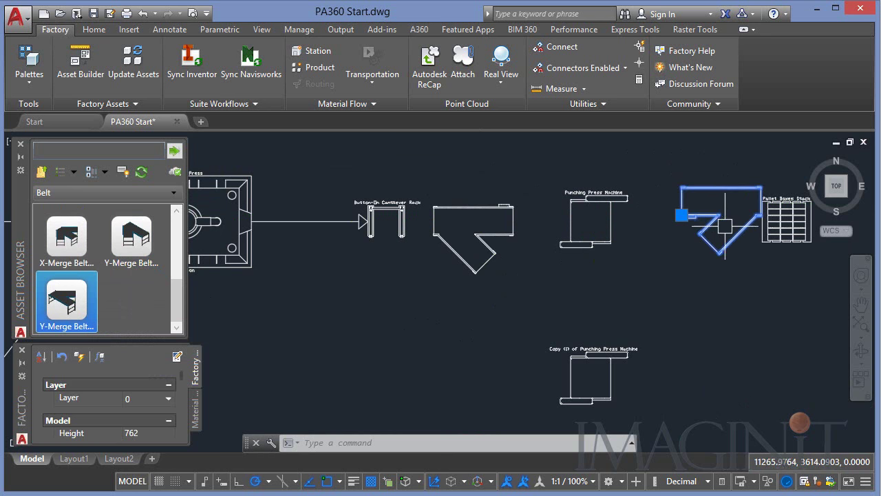
{"action": "double_click", "coordinate": [706, 239]}
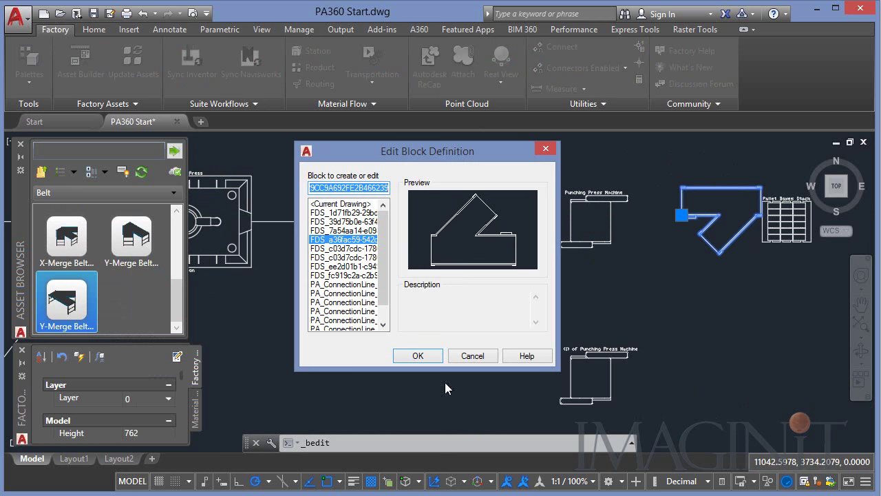
{"action": "left_click", "coordinate": [481, 355]}
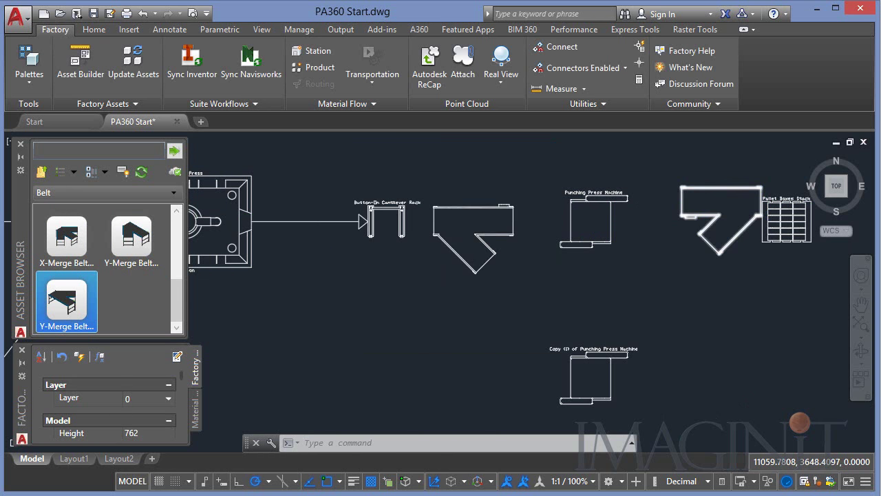
{"action": "left_click_drag", "start_coordinate": [717, 224], "coordinate": [690, 250]}
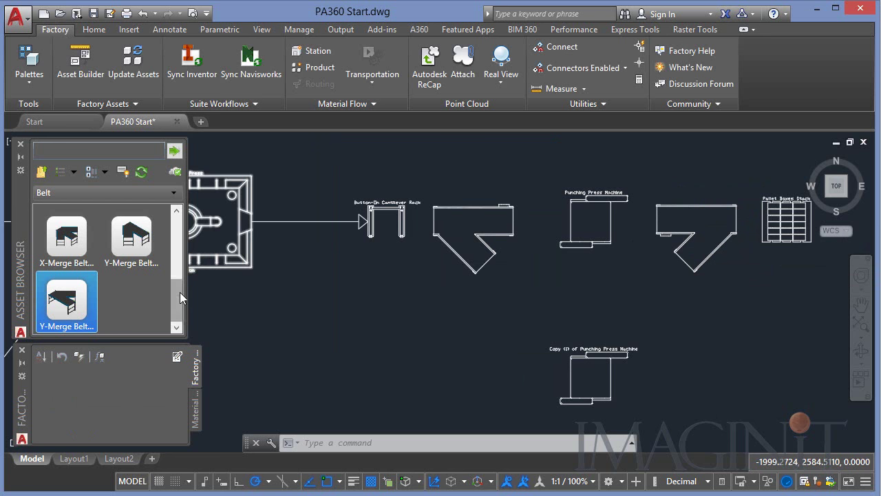
- Insert a Horizontal curved conveyor into the layout at a 45° angle
{"action": "scroll", "coordinate": [131, 261], "scroll_direction": "up", "scroll_amount": 4}
{"action": "left_click_drag", "start_coordinate": [137, 229], "coordinate": [213, 263]}
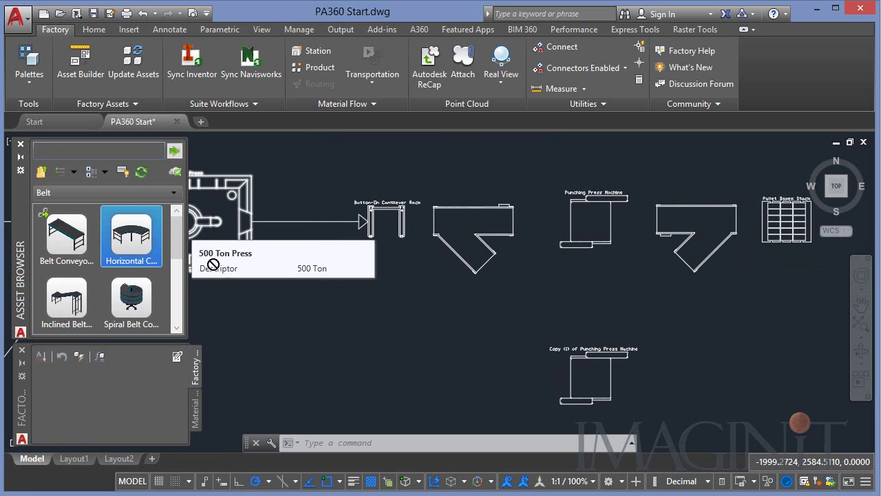
{"action": "left_click_drag", "start_coordinate": [480, 369], "coordinate": [475, 365]}
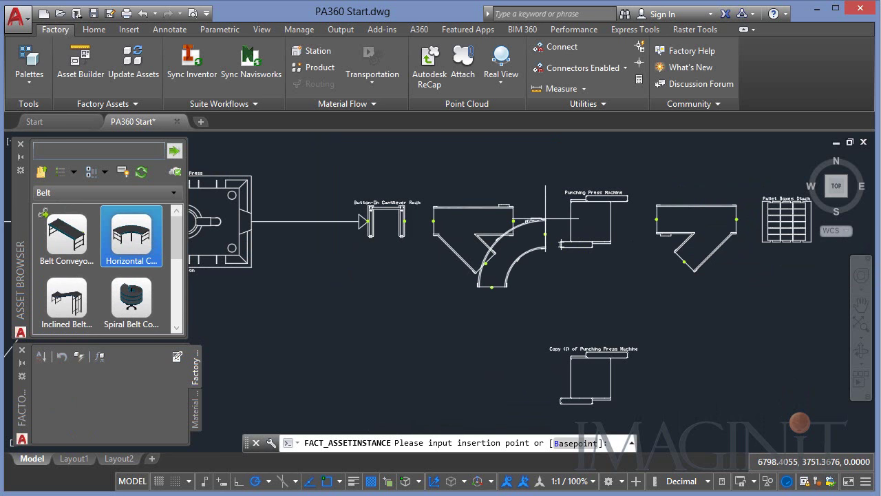
{"action": "right_click", "coordinate": [380, 307]}
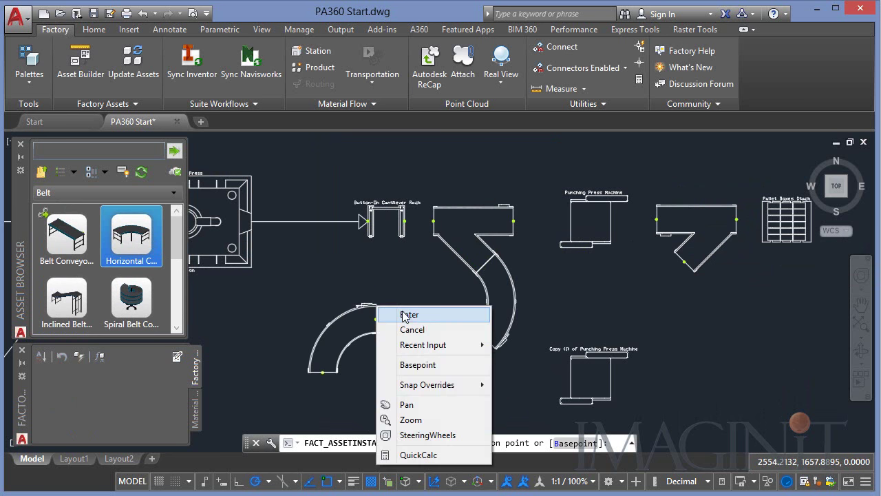
{"action": "left_click", "coordinate": [433, 315]}
{"action": "left_click", "coordinate": [490, 323]}
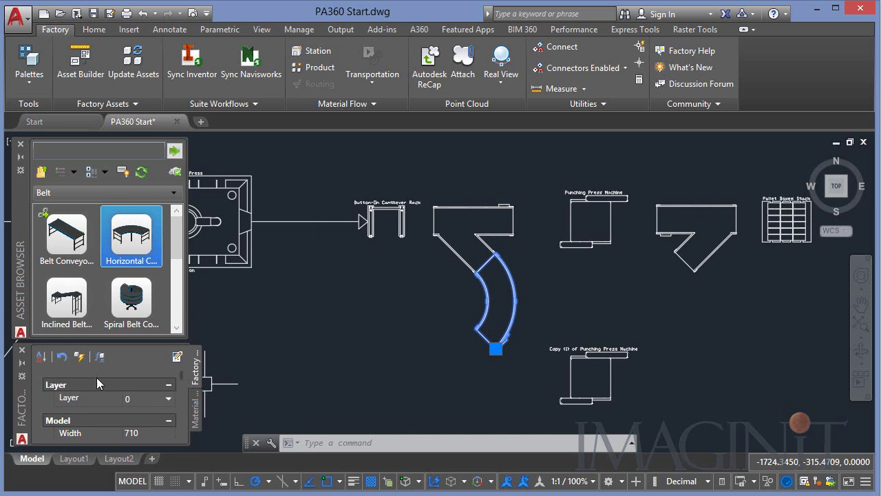
{"action": "scroll", "coordinate": [183, 383], "scroll_direction": "down", "scroll_amount": 2}
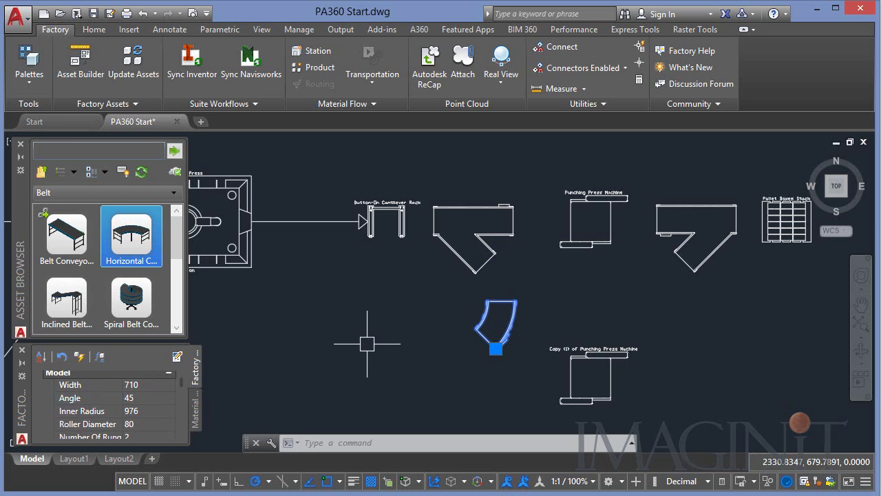
{"action": "key", "text": "Escape"}
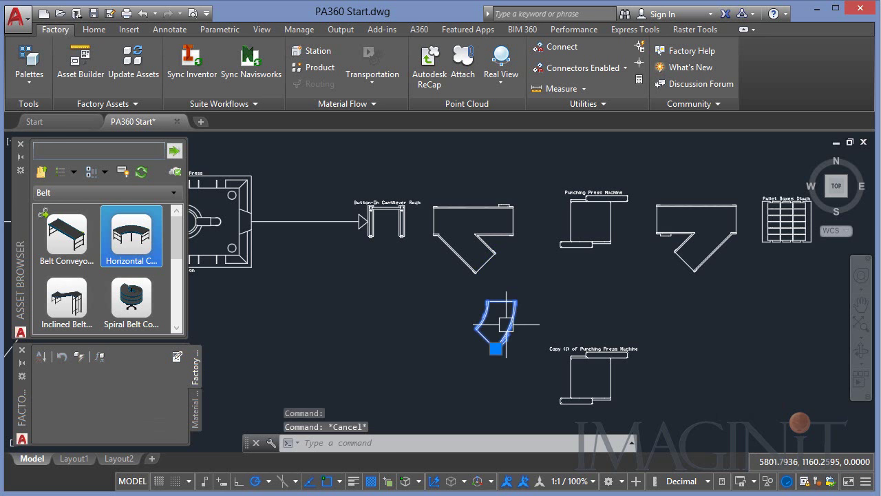
- Connect the curved conveyor to the first Y-Merge Belt's bottom connector
{"action": "left_click", "coordinate": [485, 323]}
{"action": "left_click", "coordinate": [561, 48]}
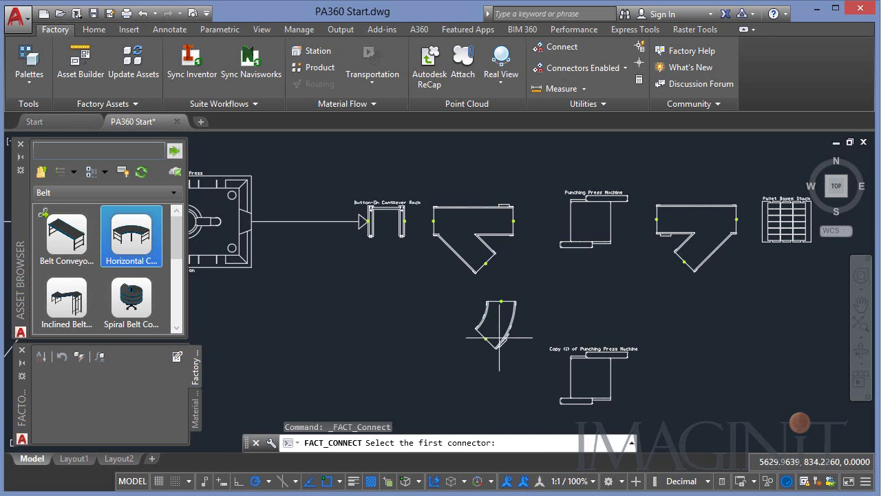
{"action": "left_click", "coordinate": [500, 300]}
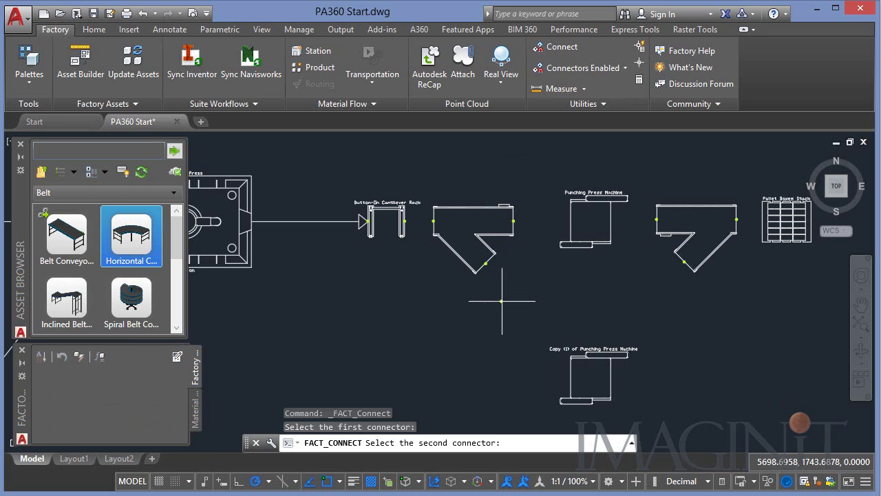
{"action": "left_click", "coordinate": [485, 263]}
{"action": "key", "text": "Escape"}
{"action": "key", "text": "Escape"}
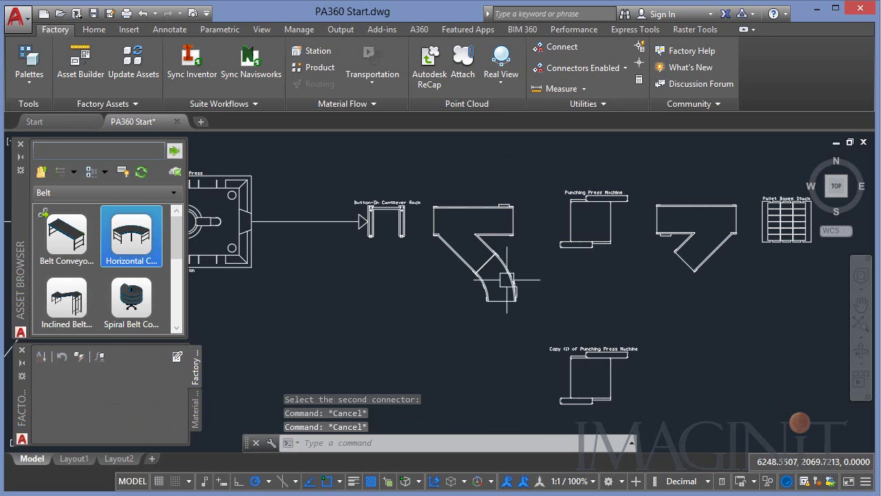
- Copy the curved conveyor and connect the copy to the right conveyor's lower connector
{"action": "left_click", "coordinate": [510, 281]}
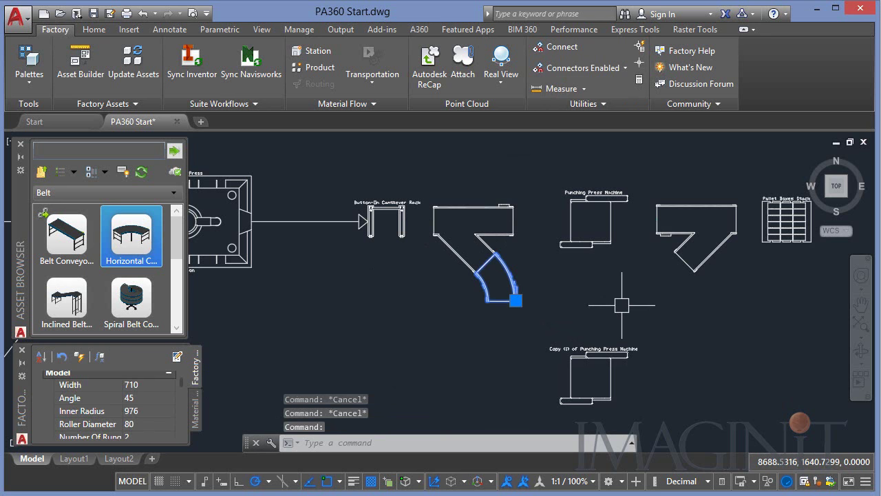
{"action": "key", "text": "ctrl+c"}
{"action": "key", "text": "ctrl+v"}
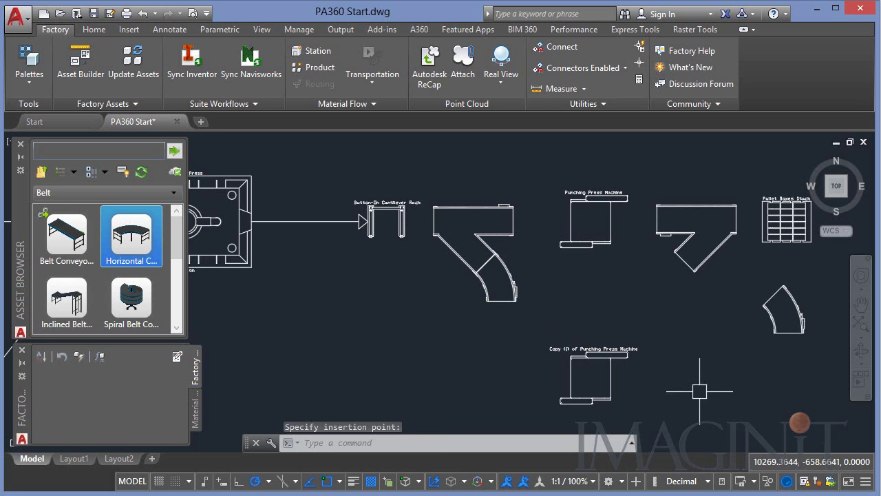
{"action": "left_click", "coordinate": [556, 47]}
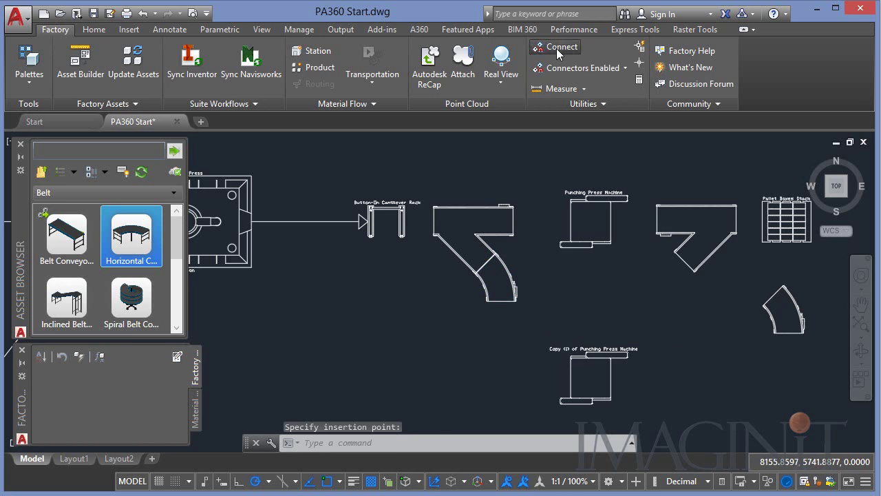
{"action": "left_click", "coordinate": [788, 333]}
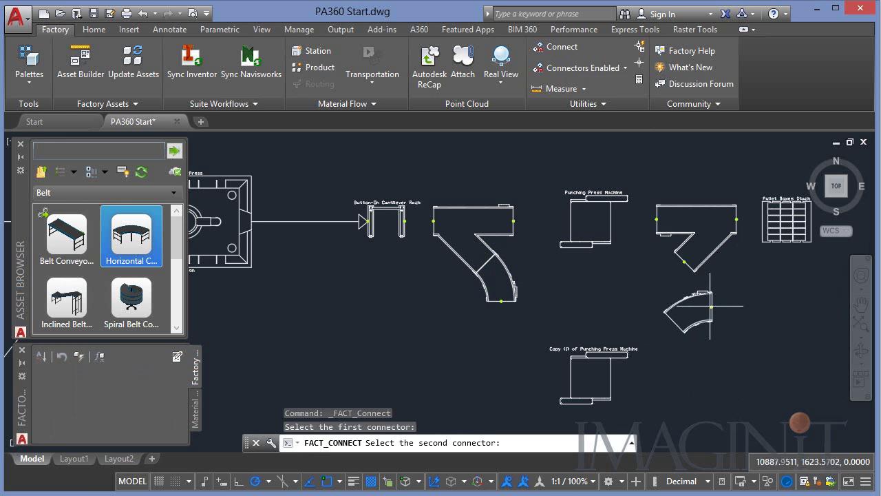
{"action": "left_click", "coordinate": [684, 262]}
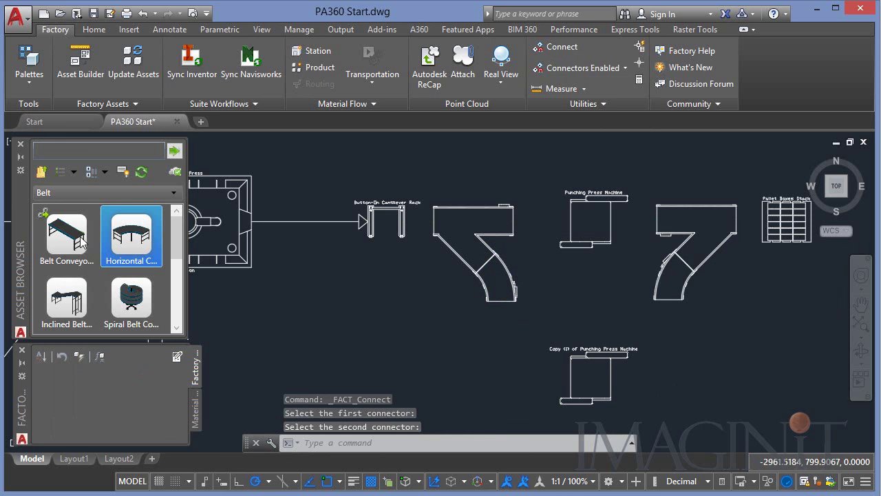
{"action": "key", "text": "Escape"}
- Insert Straight Belts beneath the left and right merge conveyors, then view the whole layout
{"action": "scroll", "coordinate": [176, 275], "scroll_direction": "down", "scroll_amount": 3}
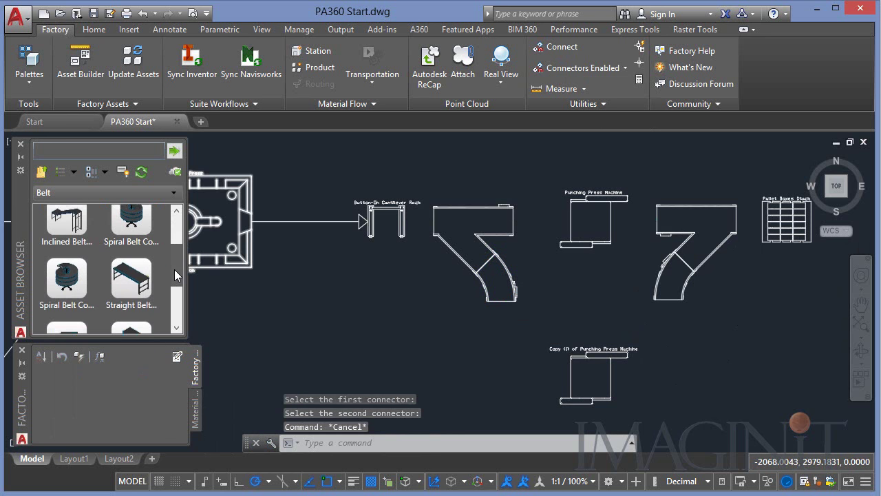
{"action": "left_click", "coordinate": [131, 274]}
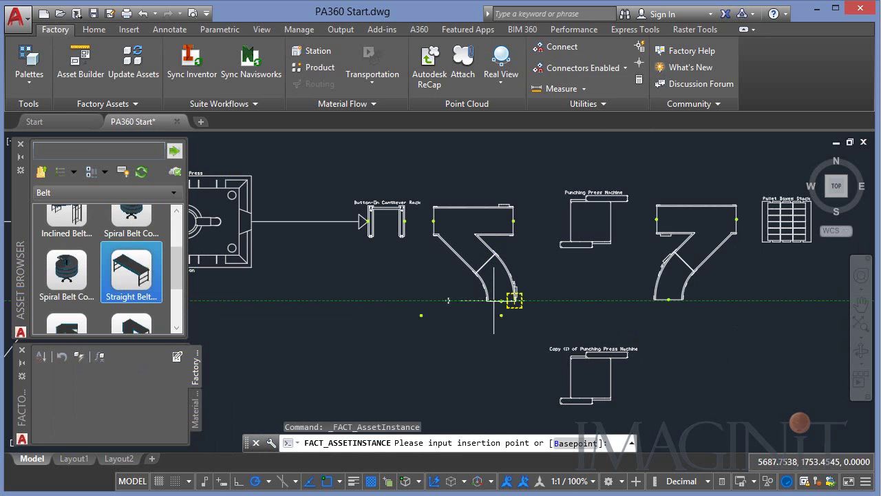
{"action": "left_click", "coordinate": [501, 303]}
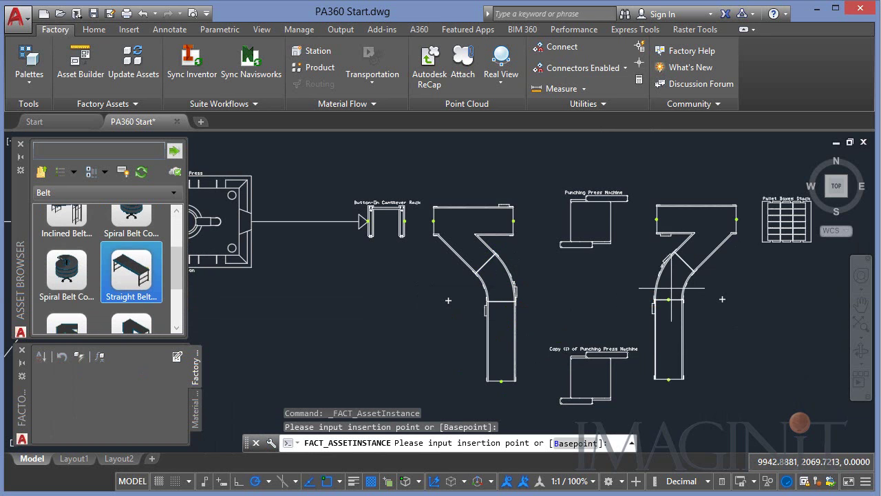
{"action": "left_click", "coordinate": [655, 297]}
{"action": "key", "text": "Escape"}
{"action": "key", "text": "Escape"}
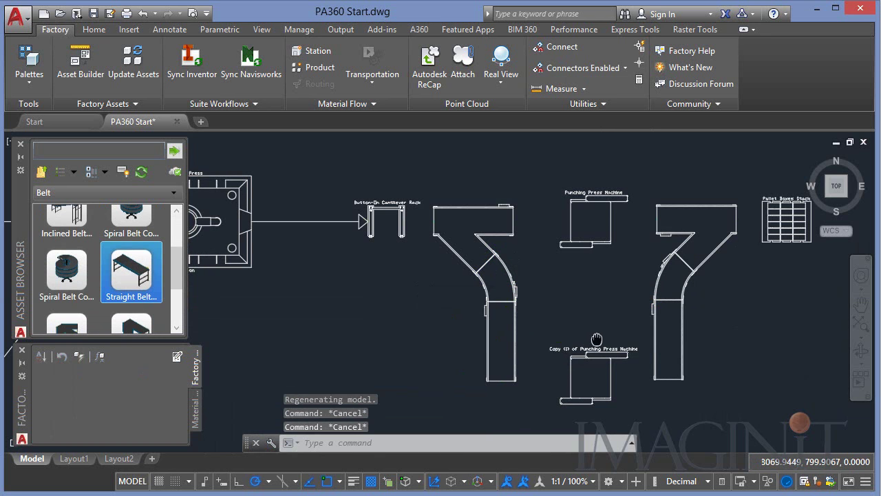
{"action": "scroll", "coordinate": [585, 287], "scroll_direction": "down", "scroll_amount": 4}
{"action": "middle_click_drag", "start_coordinate": [583, 337], "coordinate": [618, 303]}
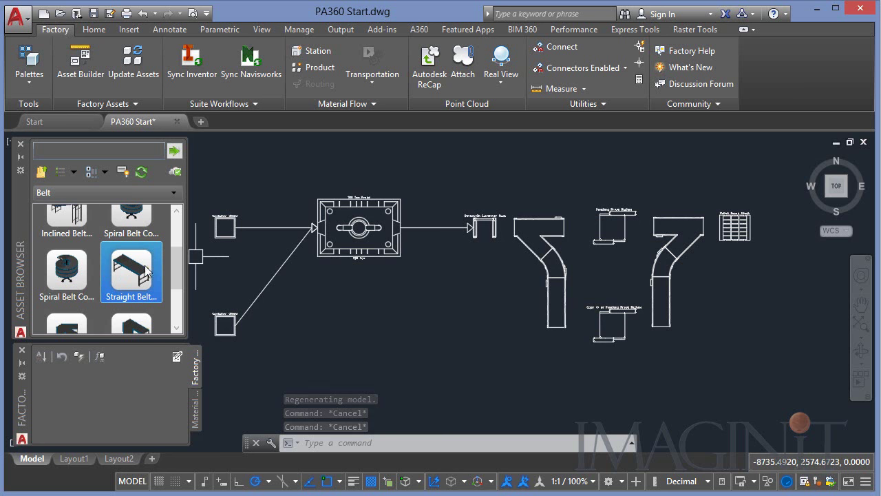
{"action": "left_click_drag", "start_coordinate": [177, 255], "coordinate": [148, 196]}
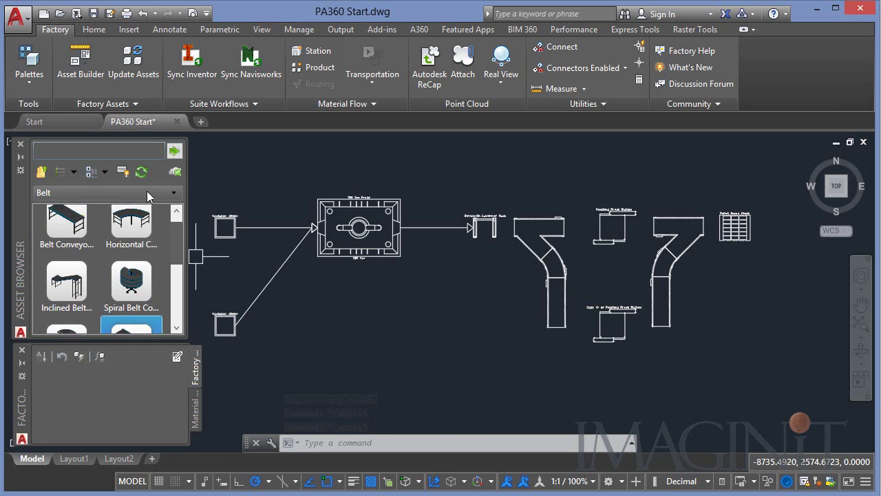
{"action": "left_click", "coordinate": [52, 153]}
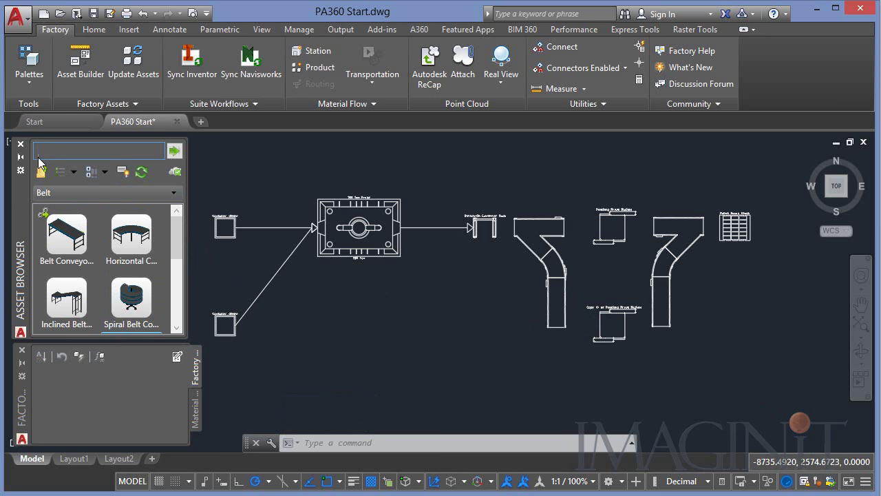
- Search assets for 'Forklift' and insert a Forklift Truck rotated 180°
{"action": "type", "text": "Forkli"}
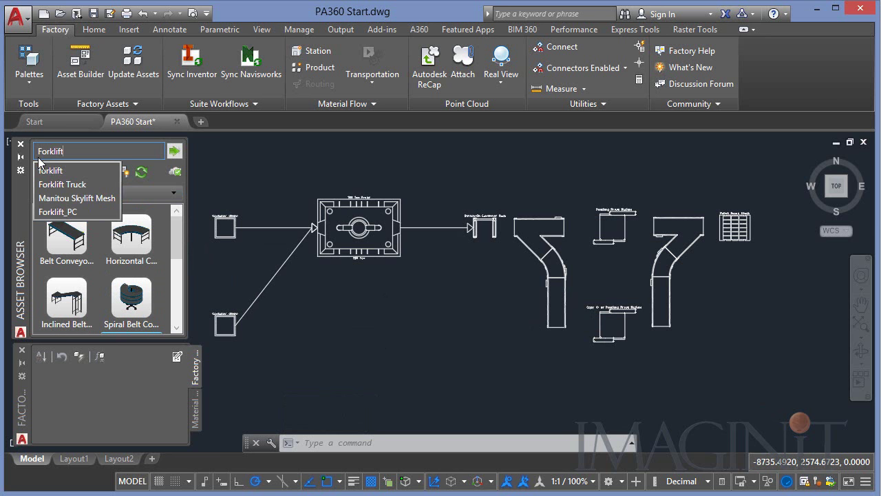
{"action": "type", "text": "ft"}
{"action": "key", "text": "Return"}
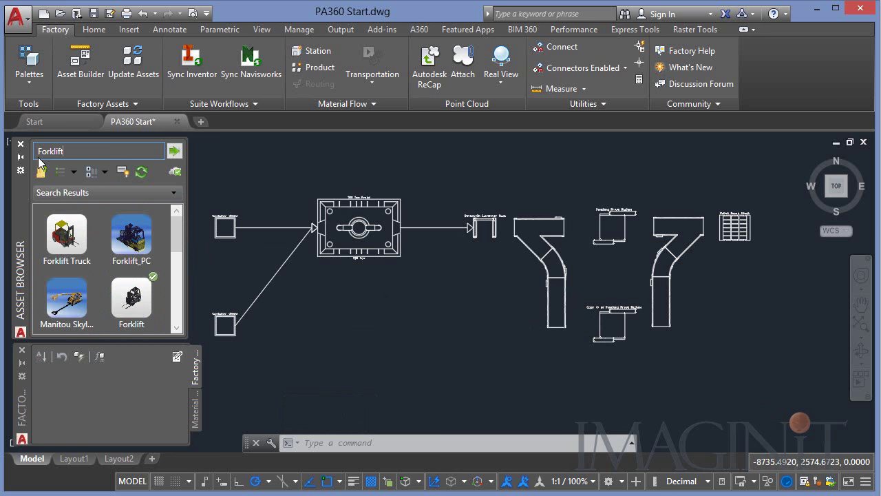
{"action": "left_click", "coordinate": [66, 247]}
{"action": "left_click_drag", "start_coordinate": [748, 364], "coordinate": [750, 366]}
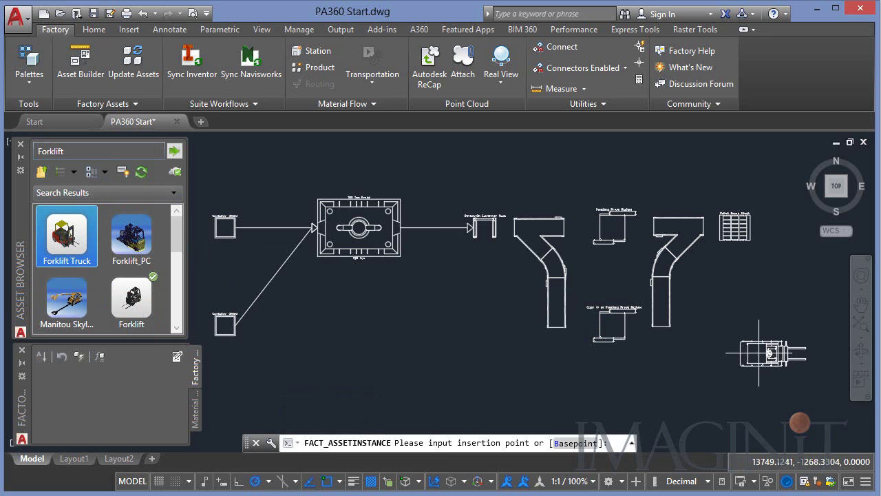
{"action": "scroll", "coordinate": [509, 392], "scroll_direction": "up", "scroll_amount": 3}
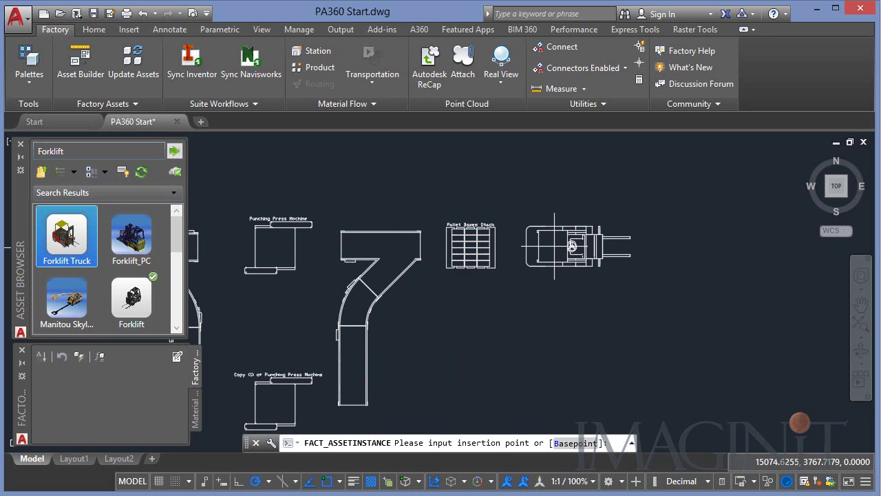
{"action": "left_click", "coordinate": [543, 245]}
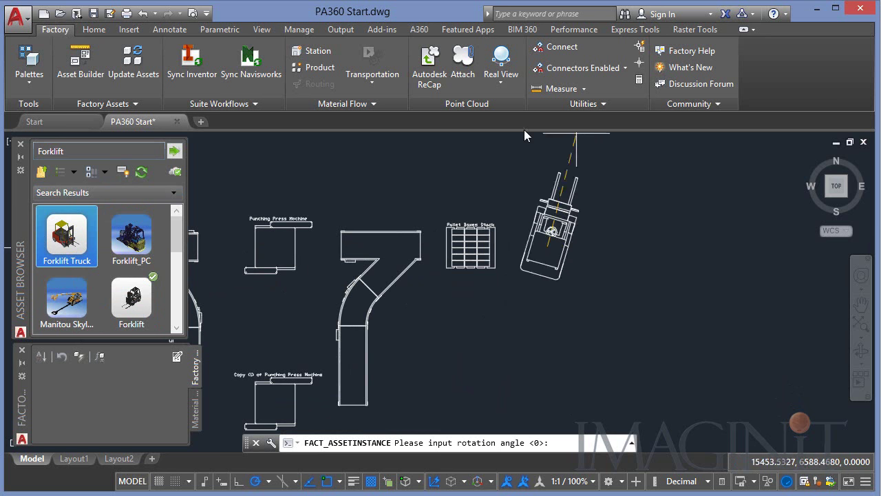
{"action": "left_click", "coordinate": [438, 245]}
{"action": "key", "text": "Escape"}
- Move the forklift beside Pallet Boxes Stack and save the drawing
{"action": "left_click", "coordinate": [537, 246]}
{"action": "left_click", "coordinate": [548, 246]}
{"action": "left_click", "coordinate": [562, 245]}
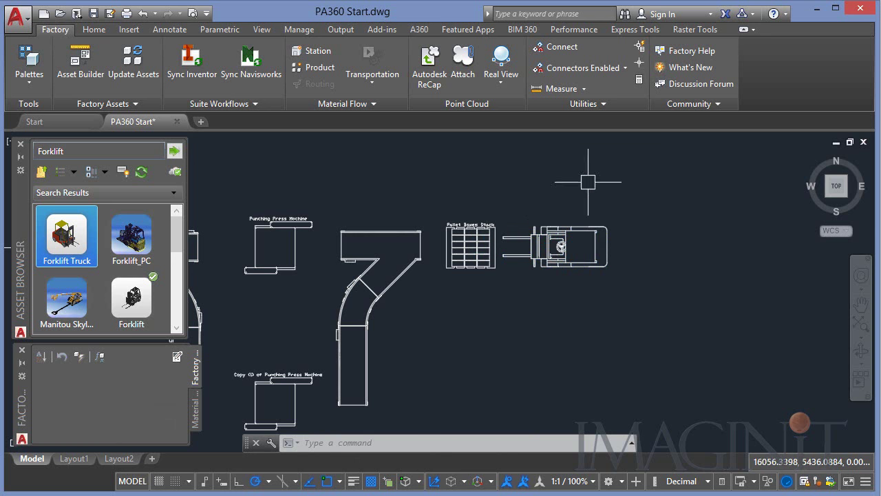
{"action": "scroll", "coordinate": [461, 335], "scroll_direction": "down", "scroll_amount": 2}
{"action": "mouse_move", "coordinate": [398, 348]}
{"action": "middle_mouse_down"}
{"action": "mouse_move", "coordinate": [579, 286]}
{"action": "mouse_move", "coordinate": [636, 289]}
{"action": "mouse_move", "coordinate": [641, 322]}
{"action": "middle_mouse_up"}
{"action": "key", "text": "ctrl+s"}
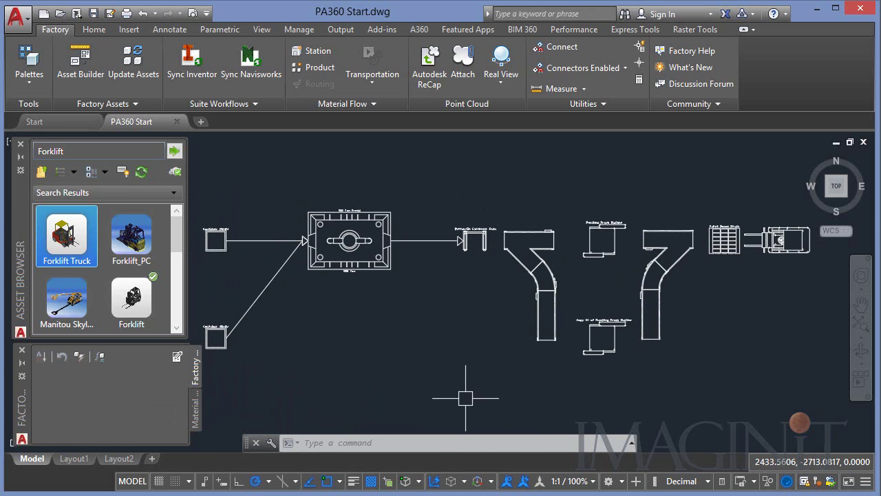
- Sync the layout to Inventor, confirming the drawing close, to open PA360 Start.iam
{"action": "left_click", "coordinate": [191, 72]}
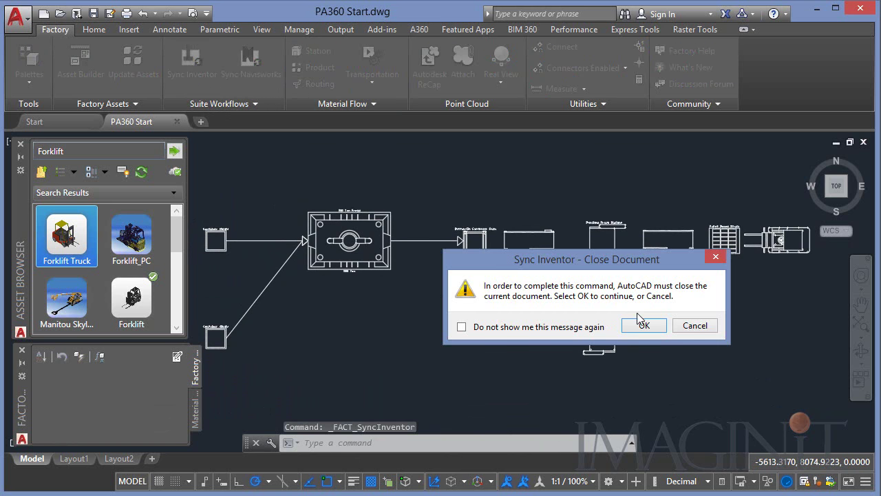
{"action": "left_click", "coordinate": [643, 326]}
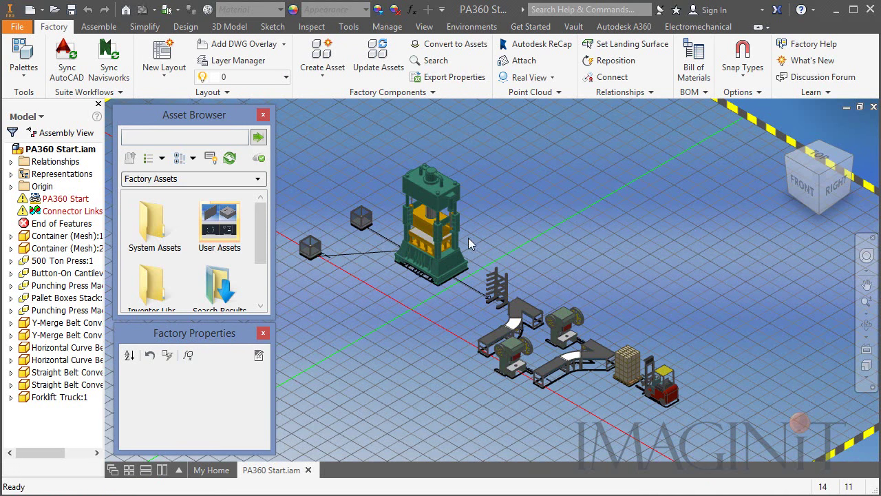
- Orbit the 3D factory, close PA360 Start.iam and start the new Assembly4 factory layout
{"action": "middle_click_drag", "start_coordinate": [471, 352], "coordinate": [441, 435], "text": "shift"}
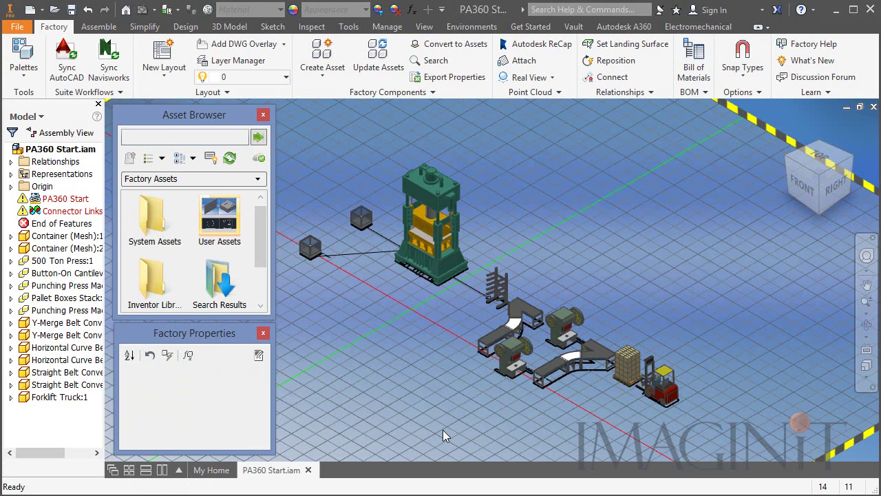
{"action": "middle_click_drag", "start_coordinate": [383, 377], "coordinate": [425, 375]}
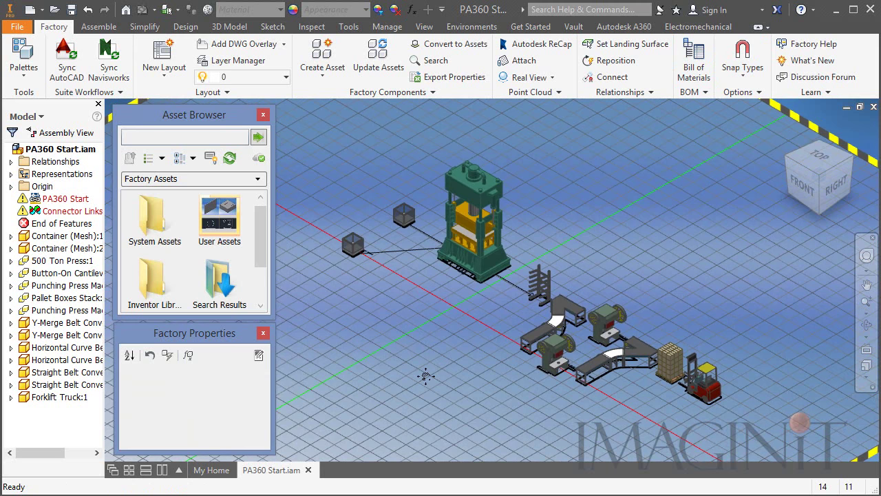
{"action": "left_click", "coordinate": [873, 107]}
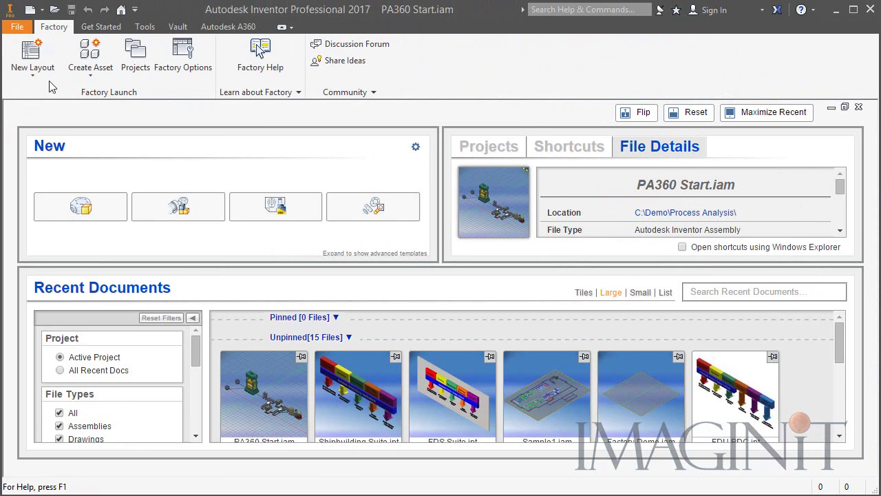
{"action": "left_click", "coordinate": [31, 61]}
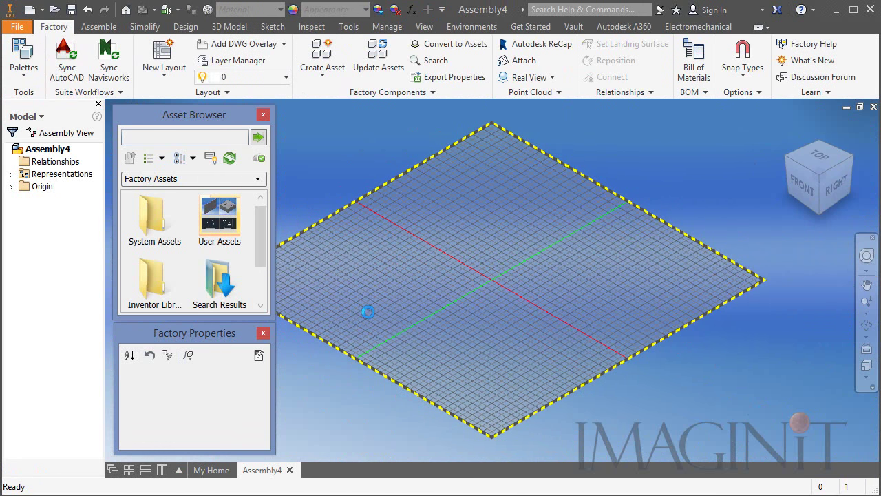
- Overlay Factory Facility 2D.dwg on the empty floor grid and zoom into the floor plan
{"action": "middle_click_drag", "start_coordinate": [406, 300], "coordinate": [460, 308]}
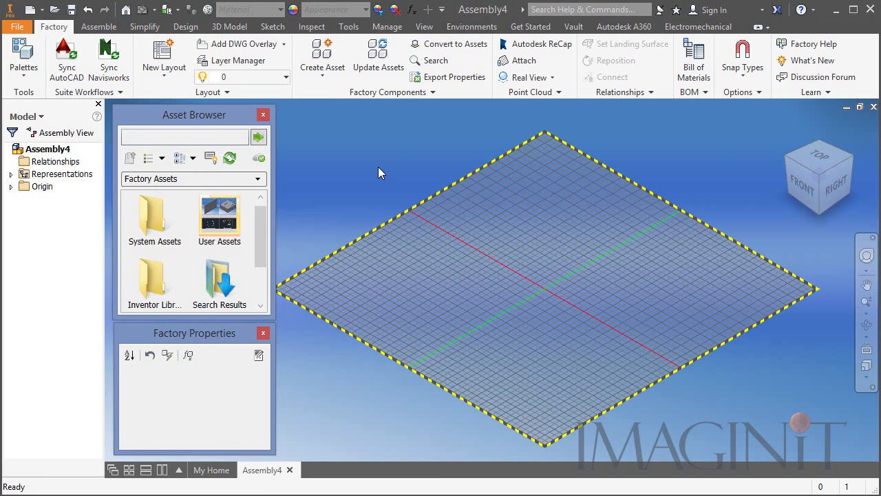
{"action": "left_click", "coordinate": [234, 45]}
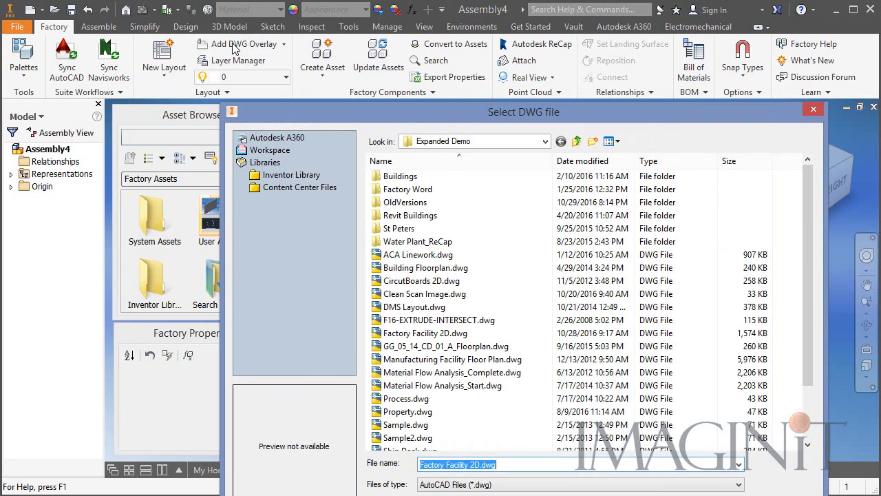
{"action": "left_click_drag", "start_coordinate": [375, 111], "coordinate": [351, 37]}
{"action": "left_click", "coordinate": [405, 257]}
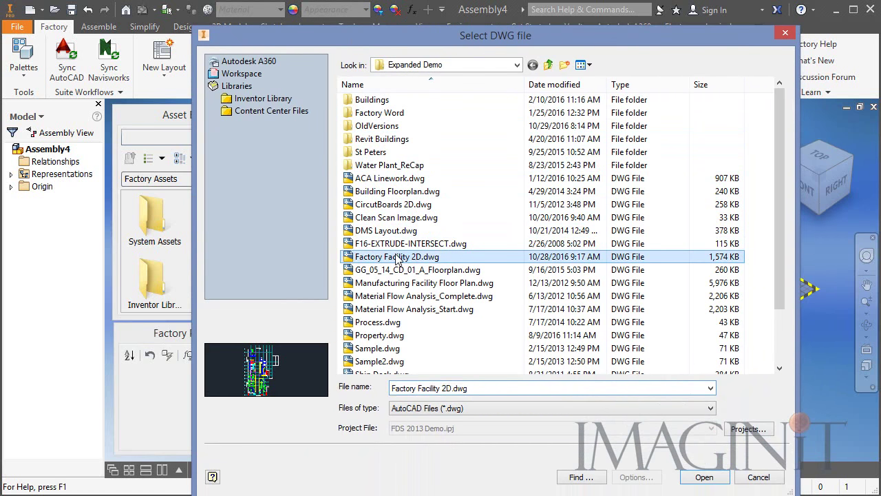
{"action": "left_click", "coordinate": [705, 477]}
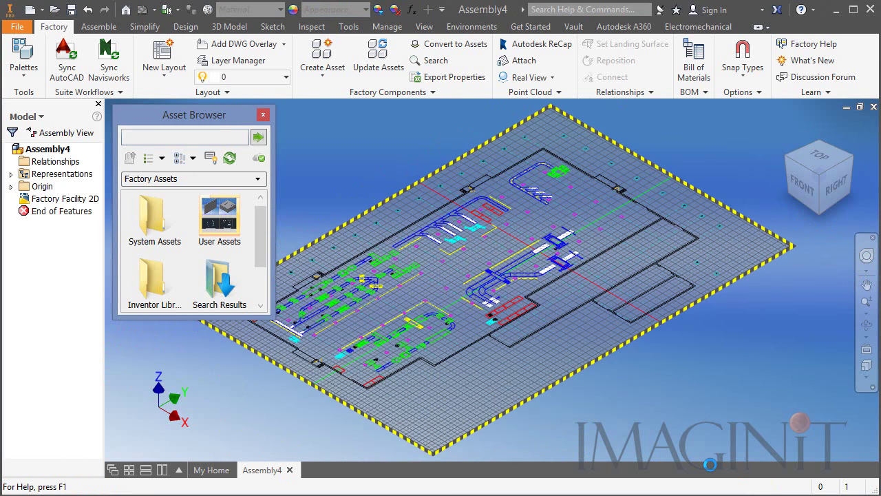
{"action": "middle_click_drag", "start_coordinate": [520, 247], "coordinate": [475, 292]}
{"action": "scroll", "coordinate": [513, 222], "scroll_direction": "up", "scroll_amount": 5}
{"action": "scroll", "coordinate": [492, 238], "scroll_direction": "down", "scroll_amount": 5}
{"action": "scroll", "coordinate": [474, 292], "scroll_direction": "up", "scroll_amount": 2}
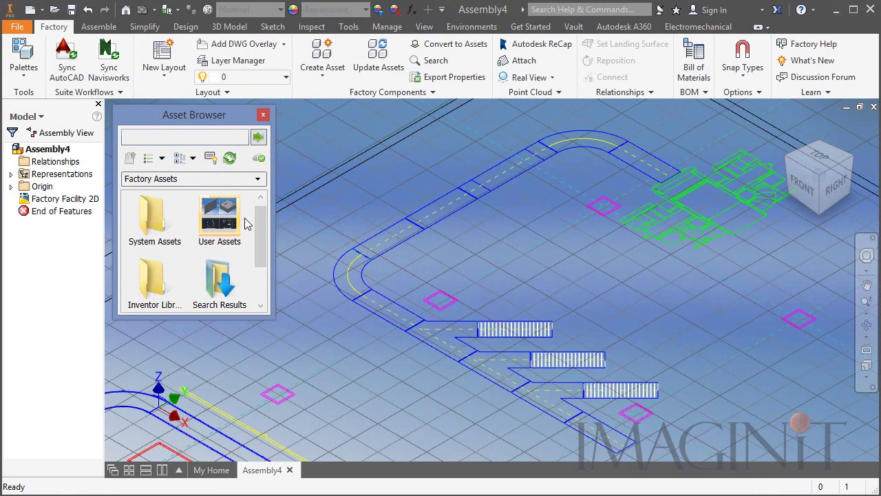
{"action": "left_click_drag", "start_coordinate": [260, 237], "coordinate": [272, 200]}
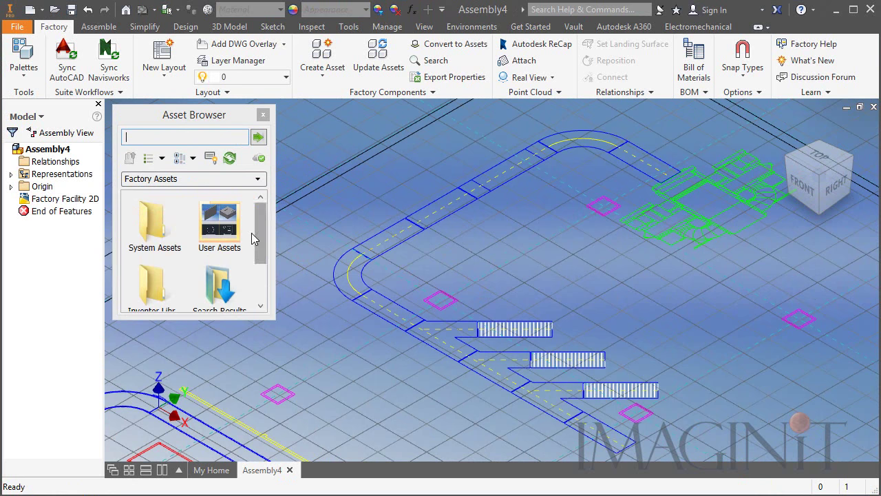
- Show the Factory Properties palette
{"action": "left_click", "coordinate": [23, 56]}
{"action": "left_click", "coordinate": [25, 78]}
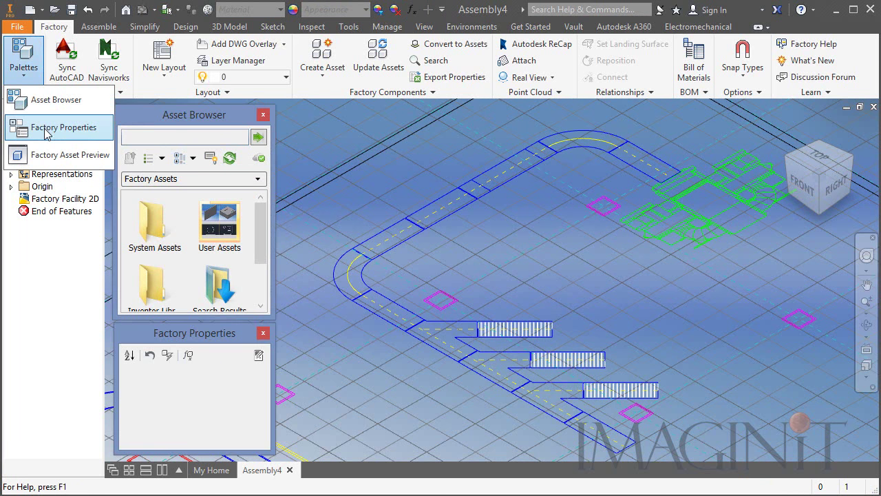
{"action": "left_click", "coordinate": [68, 137]}
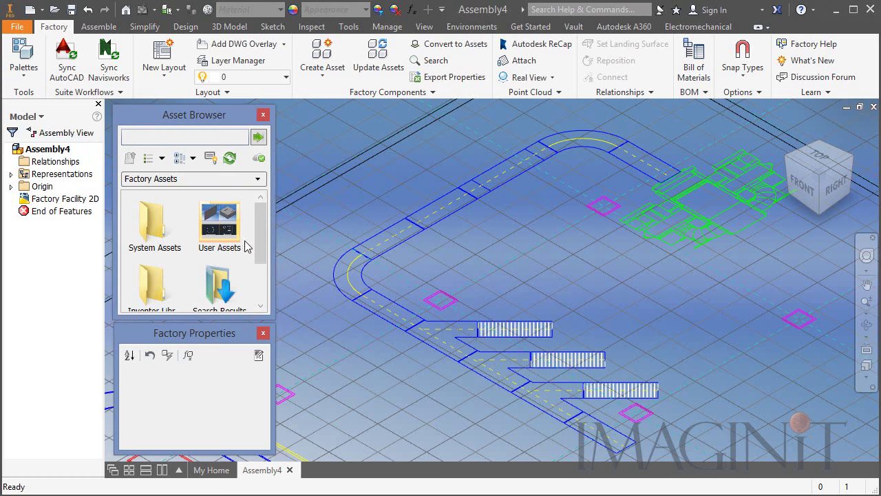
- Drag a Straight Belt from System Assets > Conveyor > Belt into the viewport
{"action": "mouse_move", "coordinate": [264, 227]}
{"action": "left_mouse_down"}
{"action": "mouse_move", "coordinate": [258, 267]}
{"action": "mouse_move", "coordinate": [259, 223]}
{"action": "left_mouse_up"}
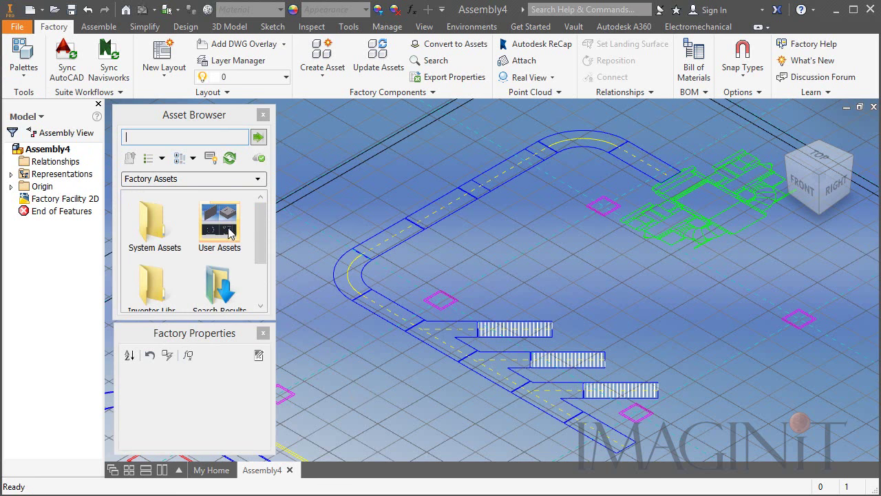
{"action": "double_click", "coordinate": [156, 227]}
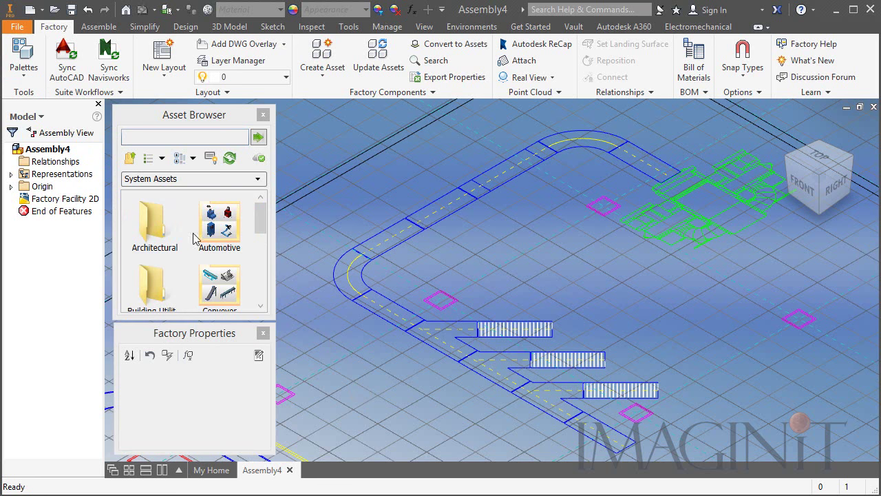
{"action": "scroll", "coordinate": [264, 217], "scroll_direction": "down", "scroll_amount": 1}
{"action": "double_click", "coordinate": [220, 221]}
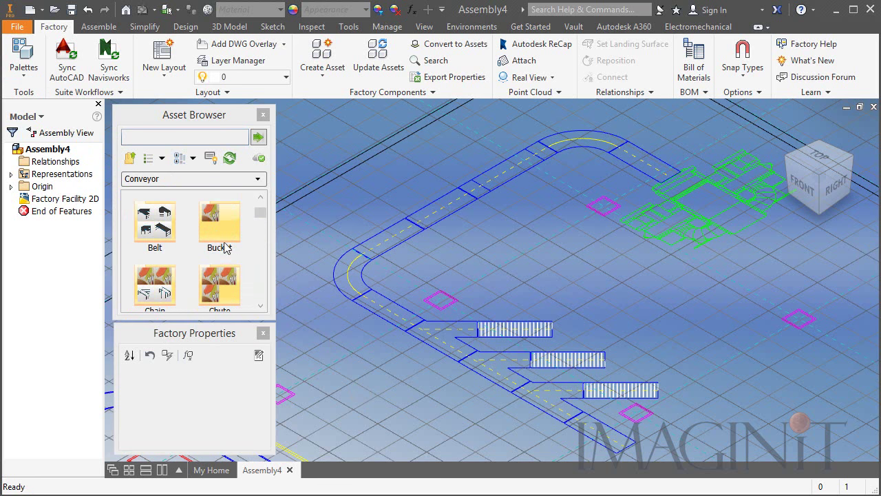
{"action": "double_click", "coordinate": [153, 232]}
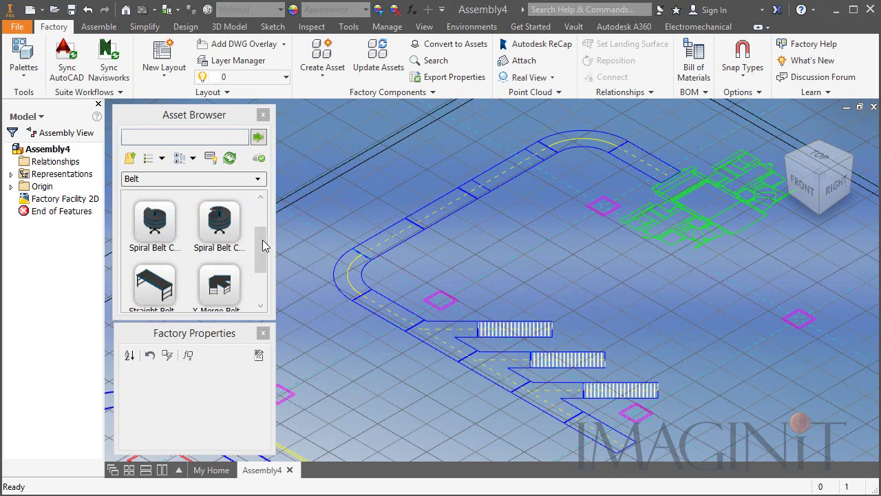
{"action": "mouse_move", "coordinate": [264, 245]}
{"action": "left_mouse_down"}
{"action": "mouse_move", "coordinate": [264, 266]}
{"action": "mouse_move", "coordinate": [263, 252]}
{"action": "left_mouse_up"}
{"action": "left_click_drag", "start_coordinate": [164, 279], "coordinate": [480, 270]}
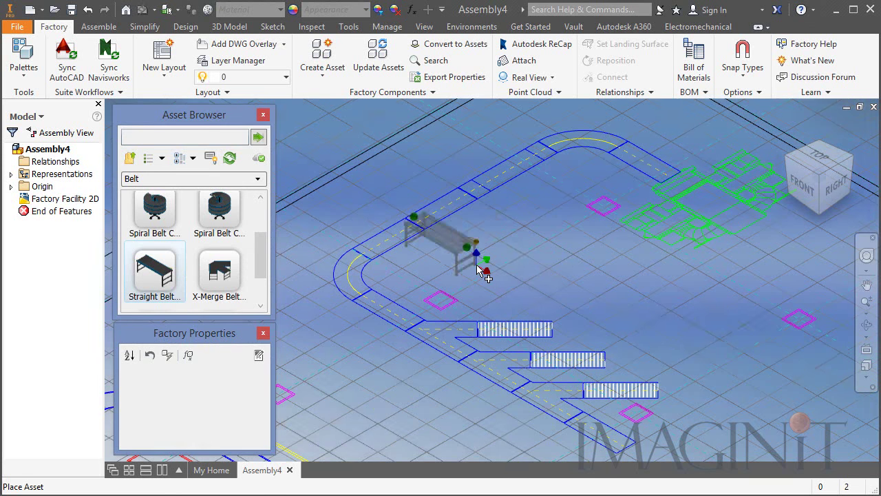
- Place the first Straight Belt at the aisle corner, rotated 90 degrees
{"action": "scroll", "coordinate": [480, 270], "scroll_direction": "up", "scroll_amount": 6}
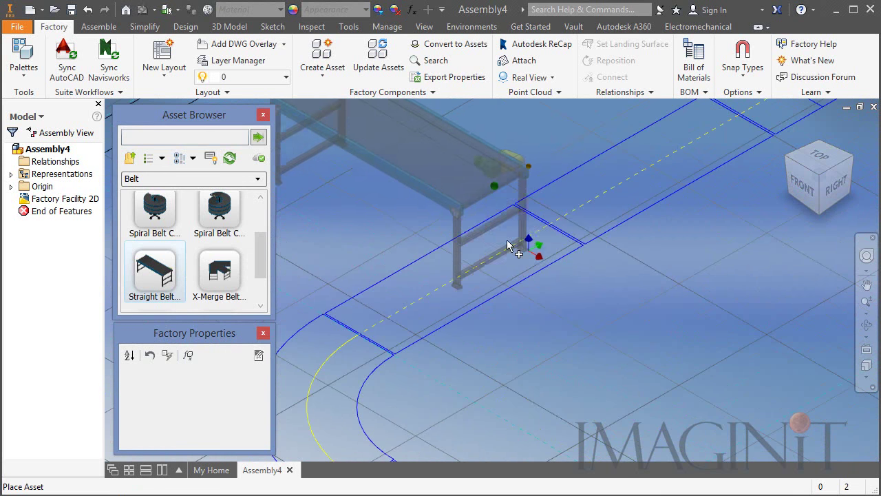
{"action": "scroll", "coordinate": [584, 255], "scroll_direction": "up", "scroll_amount": 5}
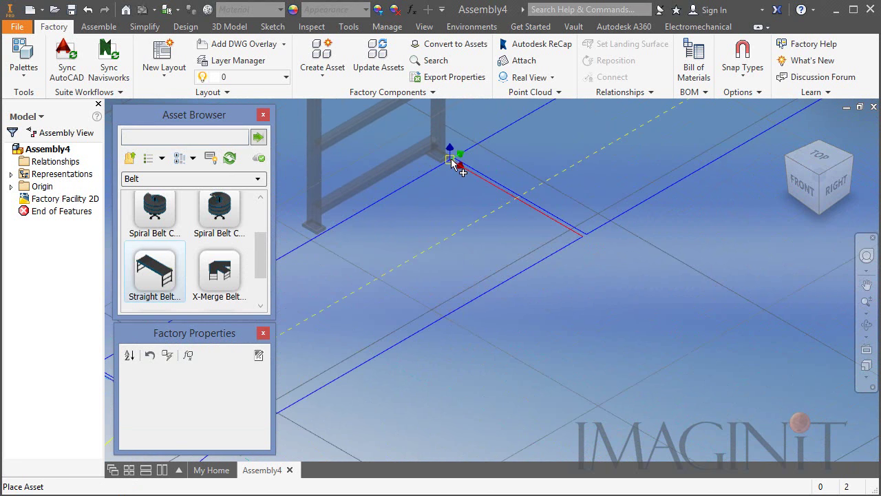
{"action": "left_click", "coordinate": [474, 186]}
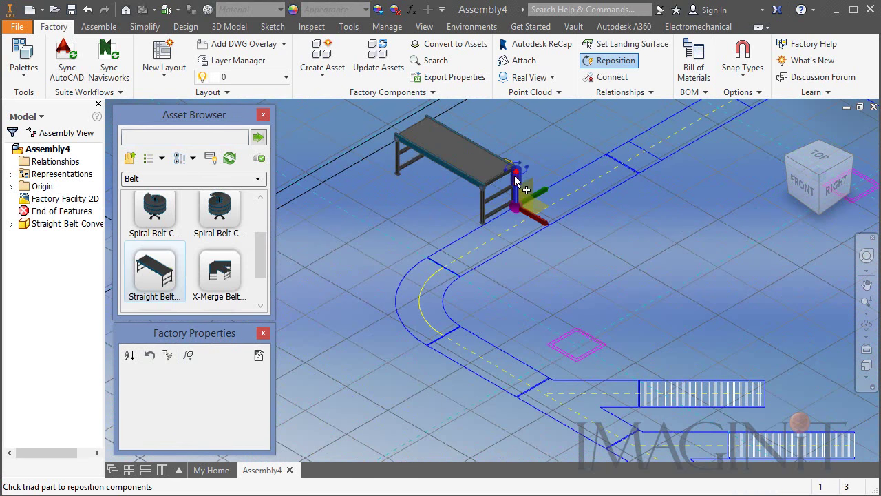
{"action": "left_click_drag", "start_coordinate": [517, 180], "coordinate": [561, 147]}
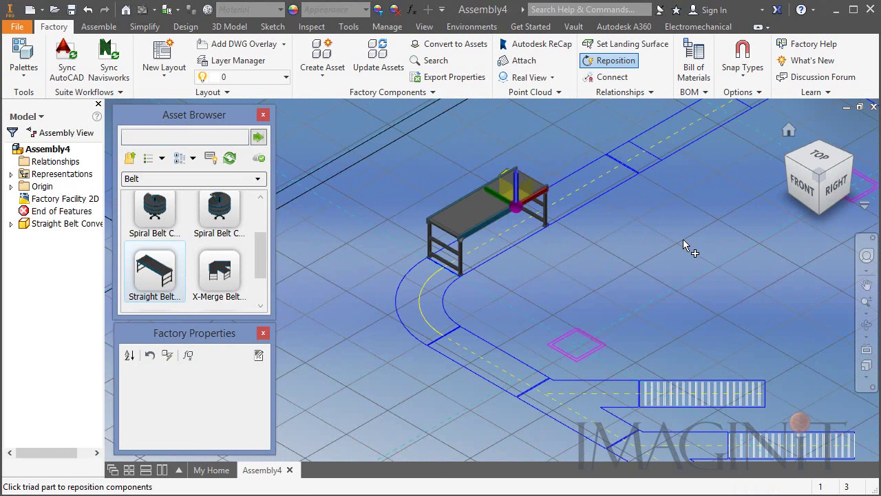
{"action": "middle_click_drag", "start_coordinate": [649, 243], "coordinate": [555, 298]}
{"action": "right_click", "coordinate": [555, 297]}
{"action": "left_click", "coordinate": [551, 305]}
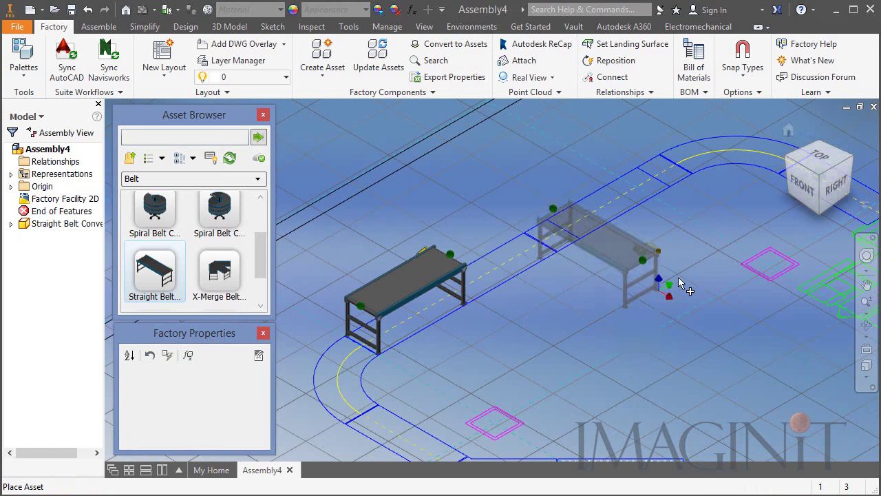
- Attach a second Straight Belt to the end of the first one
{"action": "left_click", "coordinate": [554, 337]}
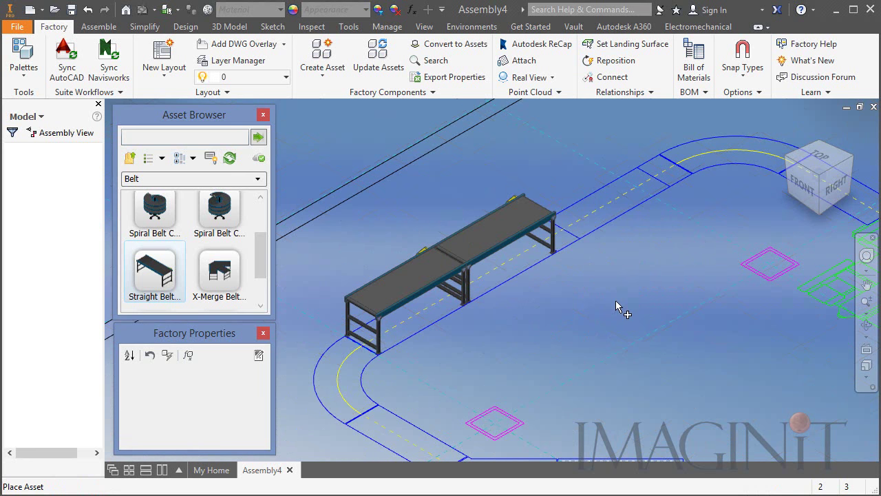
{"action": "right_click", "coordinate": [593, 335]}
{"action": "left_click", "coordinate": [616, 342]}
{"action": "middle_click_drag", "start_coordinate": [622, 327], "coordinate": [560, 379]}
{"action": "left_click_drag", "start_coordinate": [264, 254], "coordinate": [258, 239]}
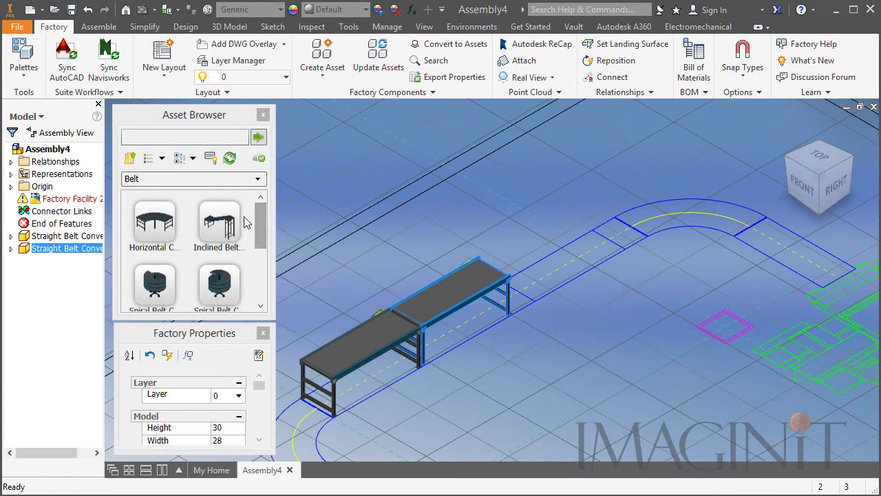
- Attach an Inclined Belt to the end of the straight belts
{"action": "left_click", "coordinate": [220, 226]}
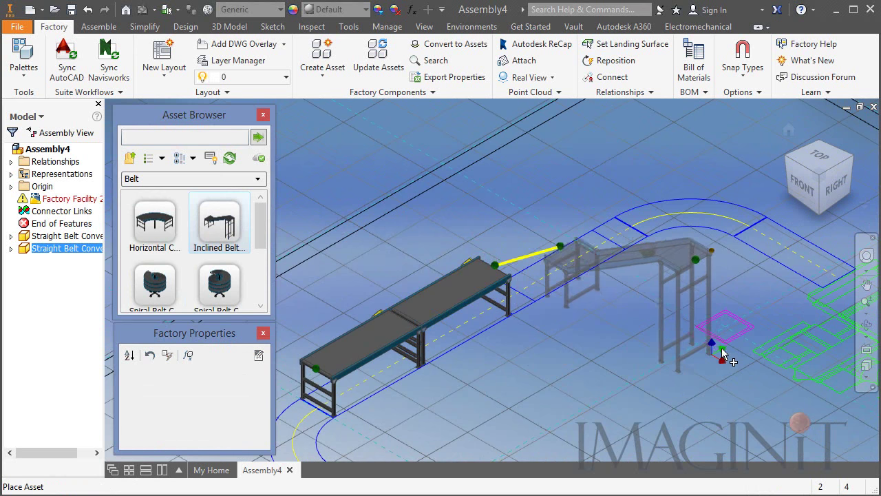
{"action": "left_click", "coordinate": [653, 366]}
{"action": "right_click", "coordinate": [452, 209]}
{"action": "left_click", "coordinate": [473, 210]}
{"action": "middle_click_drag", "start_coordinate": [630, 304], "coordinate": [522, 357]}
{"action": "left_click", "coordinate": [407, 275]}
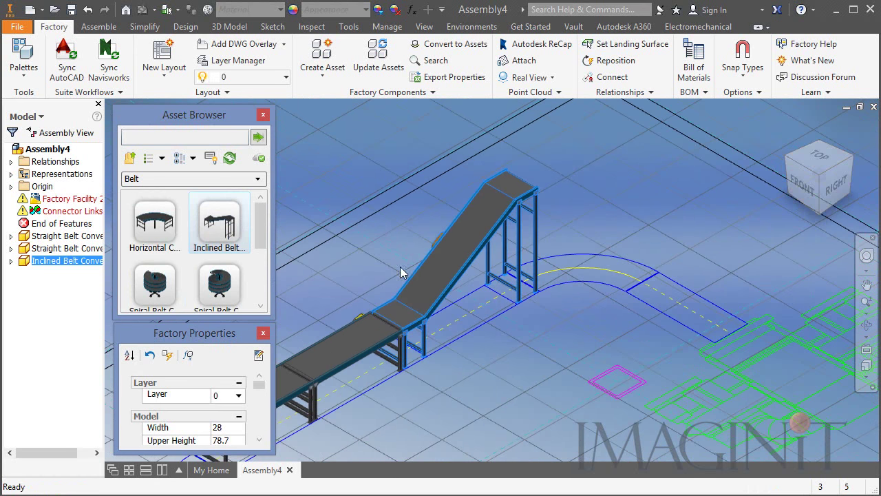
- Attach a 90-degree Horizontal Curve at the incline's top, then a Straight Belt after it
{"action": "left_click_drag", "start_coordinate": [746, 184], "coordinate": [675, 207]}
{"action": "middle_click_drag", "start_coordinate": [675, 206], "coordinate": [638, 225]}
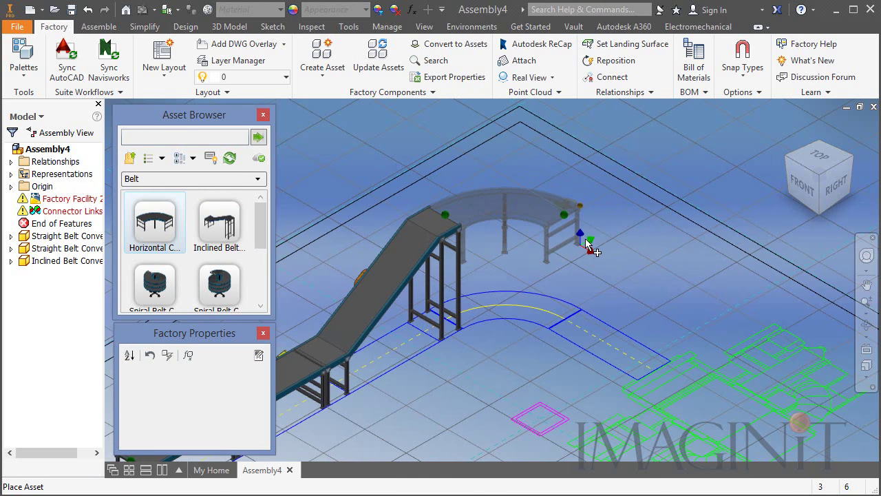
{"action": "left_click", "coordinate": [590, 241]}
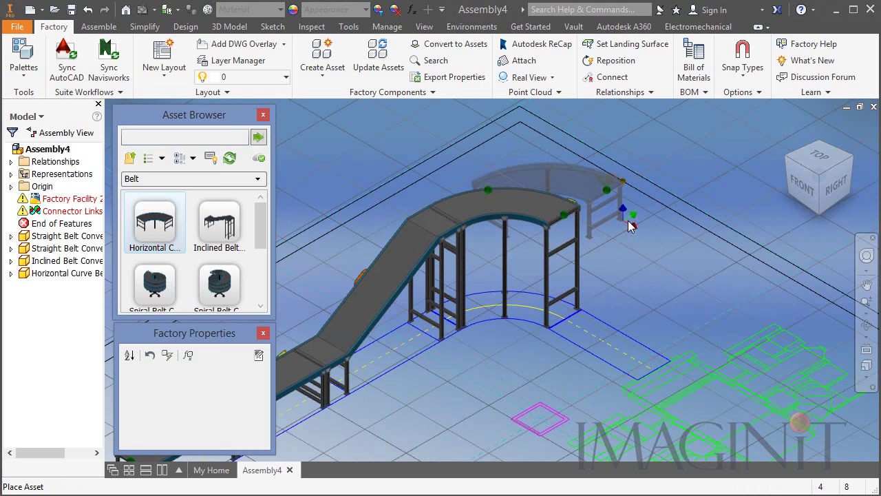
{"action": "key", "text": "Escape"}
{"action": "left_click", "coordinate": [479, 185]}
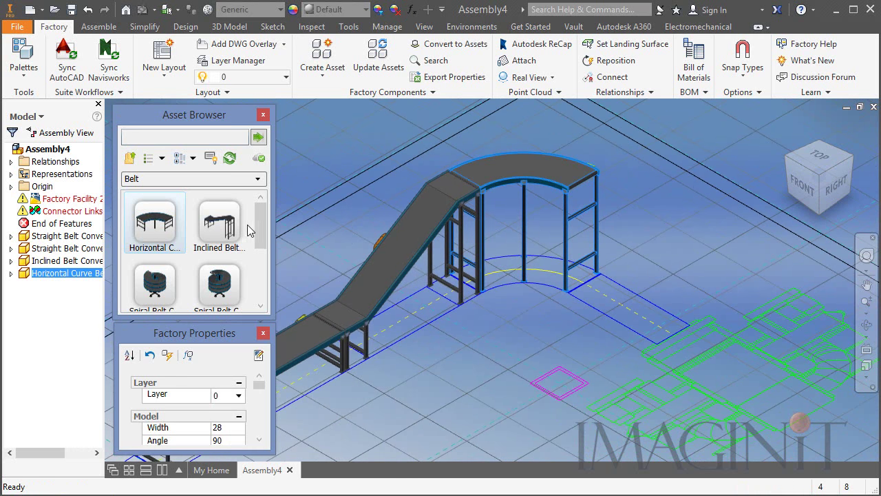
{"action": "scroll", "coordinate": [148, 227], "scroll_direction": "down", "scroll_amount": 3}
{"action": "left_click", "coordinate": [153, 222]}
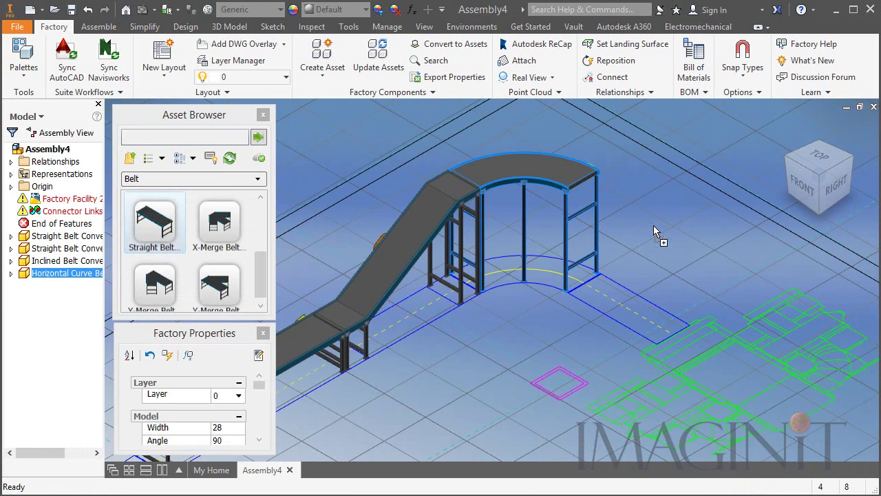
{"action": "left_click", "coordinate": [694, 272]}
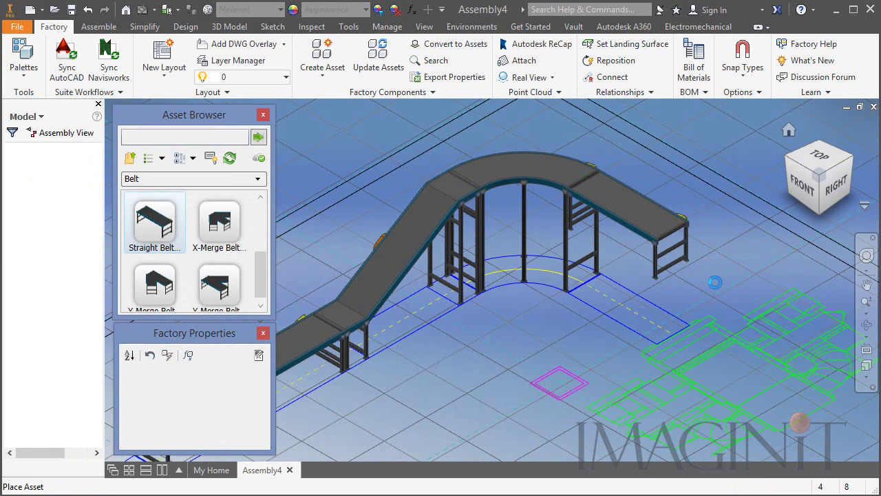
- Place an extra standalone Straight Belt beside the conveyor line
{"action": "right_click", "coordinate": [530, 335]}
{"action": "left_click", "coordinate": [558, 347]}
{"action": "middle_click_drag", "start_coordinate": [551, 324], "coordinate": [688, 296]}
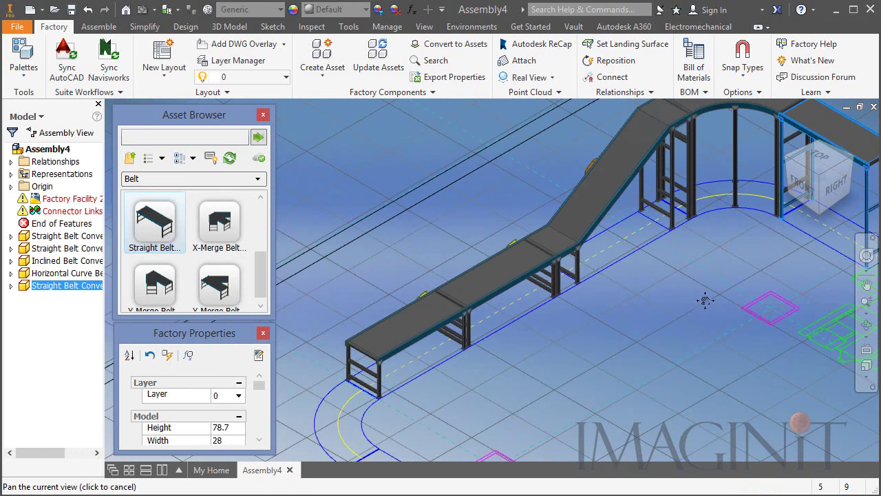
{"action": "left_click_drag", "start_coordinate": [155, 220], "coordinate": [456, 192]}
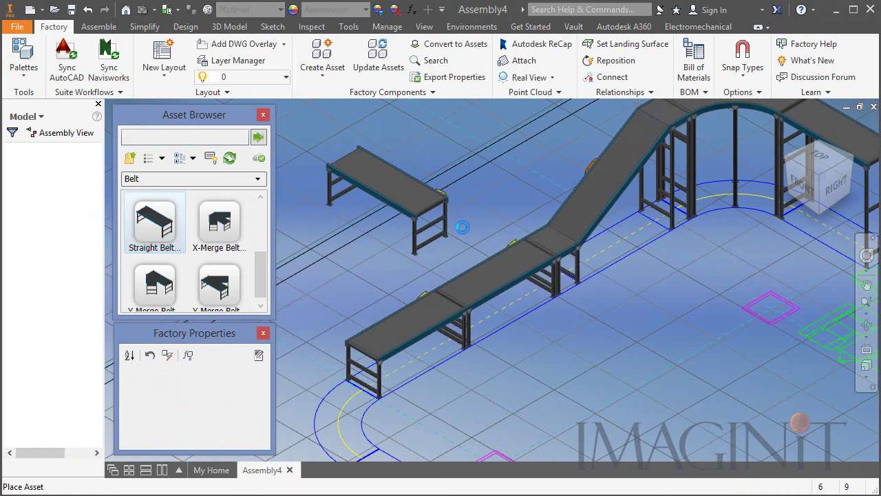
{"action": "left_click_drag", "start_coordinate": [472, 218], "coordinate": [490, 193]}
{"action": "right_click", "coordinate": [353, 154]}
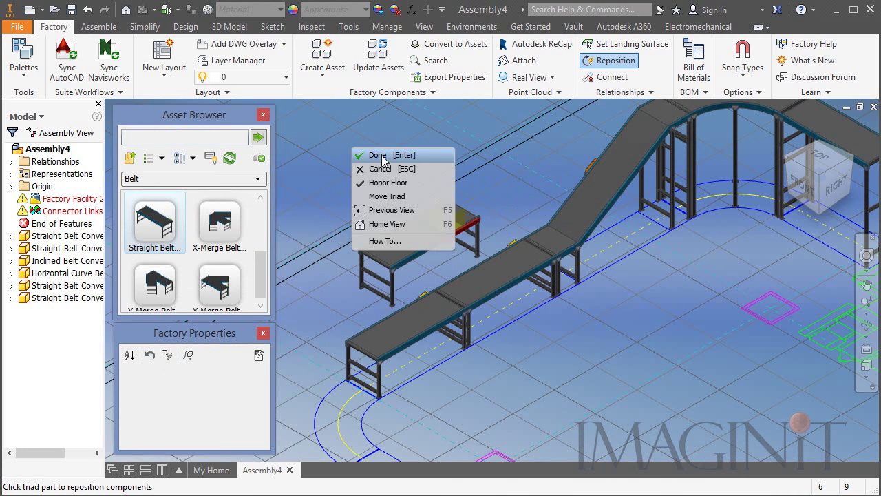
{"action": "left_click", "coordinate": [363, 153]}
{"action": "right_click", "coordinate": [342, 166]}
{"action": "left_click", "coordinate": [355, 176]}
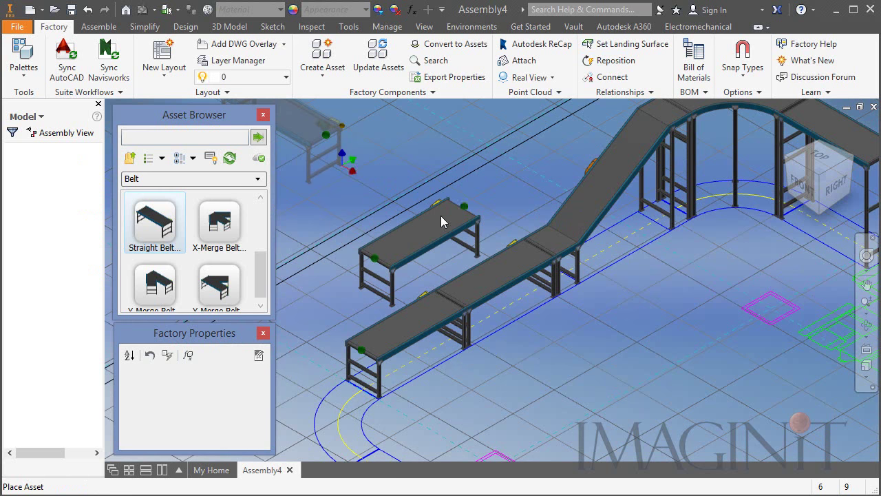
{"action": "left_click", "coordinate": [441, 231]}
{"action": "mouse_move", "coordinate": [258, 386]}
{"action": "left_mouse_down"}
{"action": "mouse_move", "coordinate": [262, 406]}
{"action": "mouse_move", "coordinate": [264, 385]}
{"action": "mouse_move", "coordinate": [265, 403]}
{"action": "mouse_move", "coordinate": [264, 395]}
{"action": "left_mouse_up"}
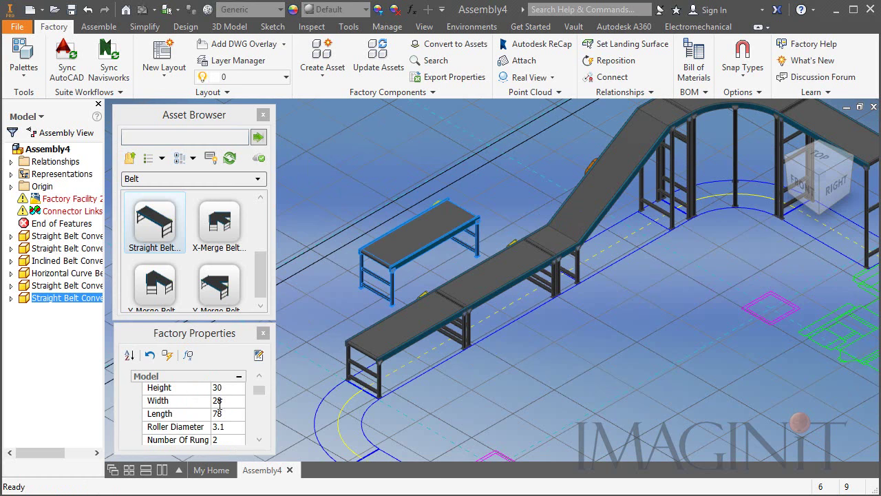
- Lengthen the standalone belt to 144, then delete it and pan to the empty curve
{"action": "left_click", "coordinate": [220, 413]}
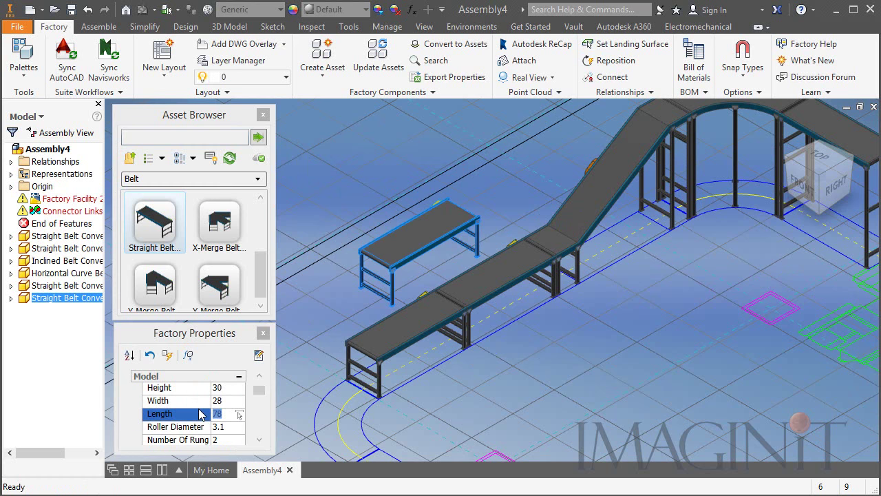
{"action": "type", "text": "144"}
{"action": "key", "text": "Return"}
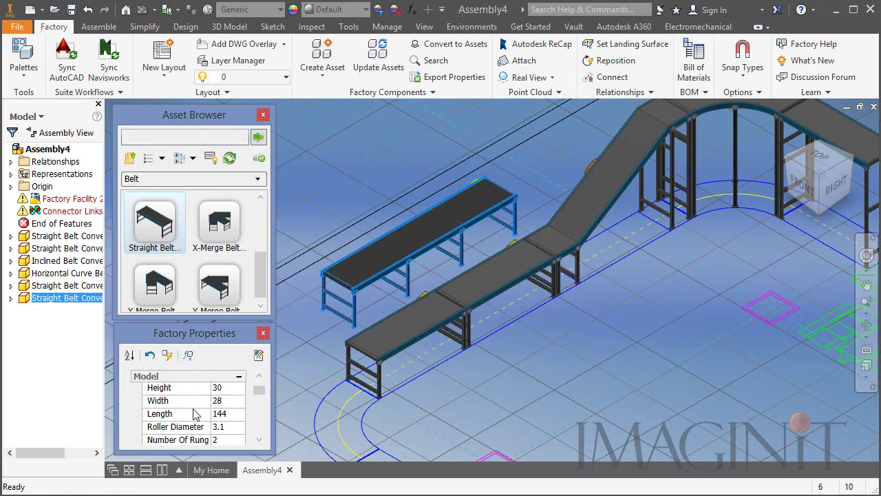
{"action": "left_click", "coordinate": [594, 425]}
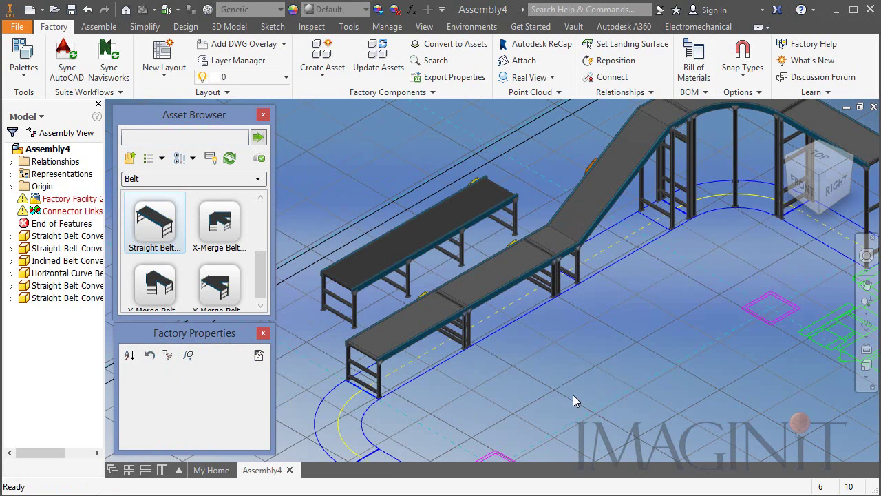
{"action": "left_click", "coordinate": [375, 249]}
{"action": "key", "text": "Delete"}
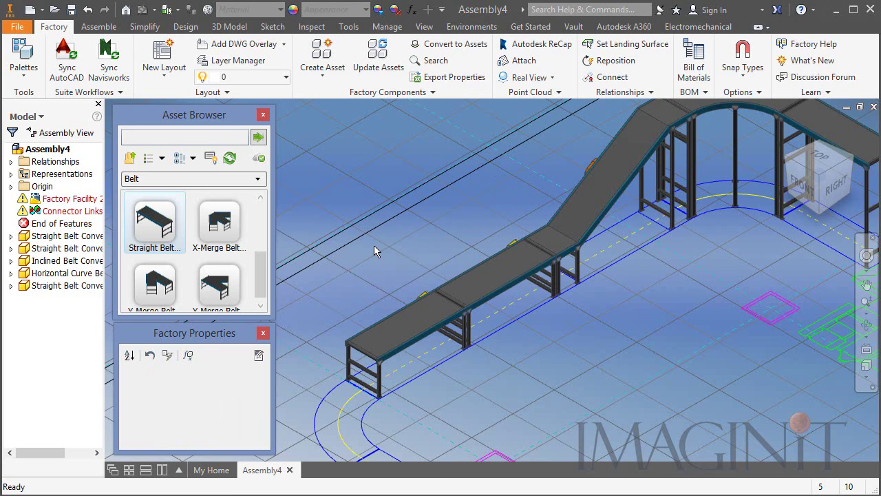
{"action": "key", "text": "F2"}
{"action": "left_click_drag", "start_coordinate": [558, 363], "coordinate": [571, 184]}
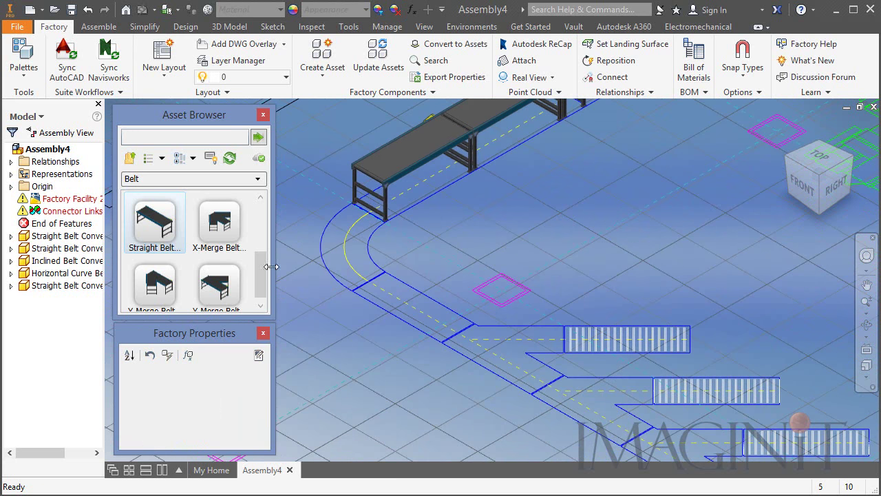
- Place a Horizontal Curve belt on the corner of the path
{"action": "left_click_drag", "start_coordinate": [263, 274], "coordinate": [262, 226]}
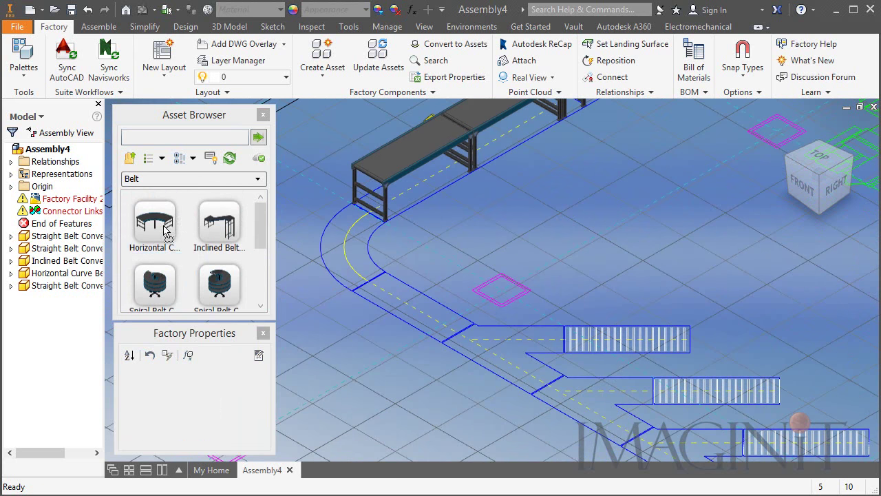
{"action": "left_click", "coordinate": [389, 200]}
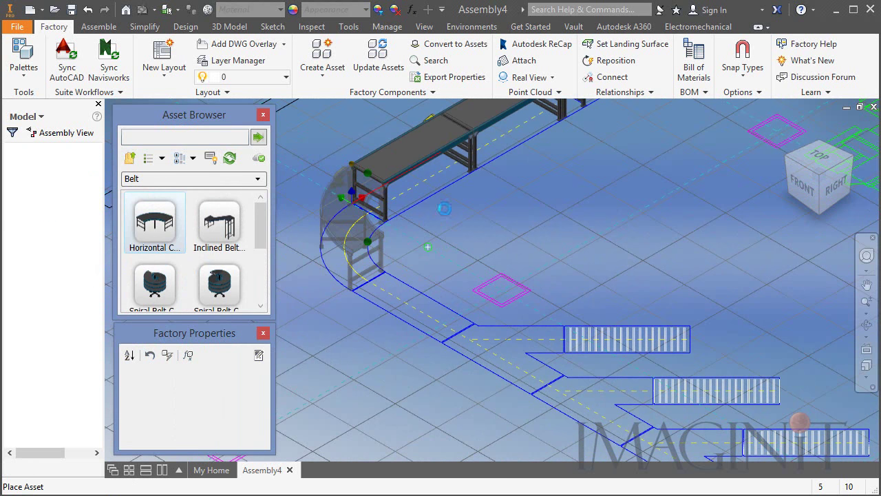
{"action": "right_click", "coordinate": [528, 222]}
{"action": "left_click", "coordinate": [550, 231]}
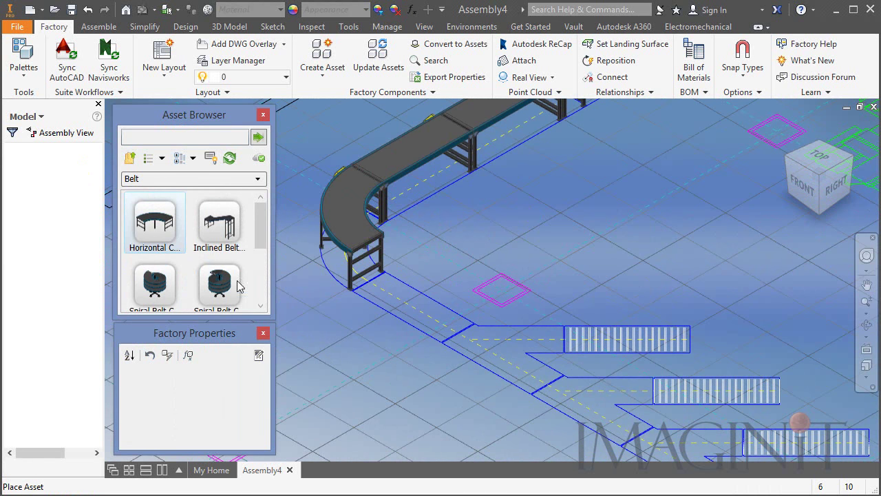
- Add a Straight Belt after the new curve
{"action": "scroll", "coordinate": [252, 222], "scroll_direction": "down", "scroll_amount": 3}
{"action": "left_click", "coordinate": [154, 254]}
{"action": "left_click", "coordinate": [454, 289]}
{"action": "right_click", "coordinate": [541, 161]}
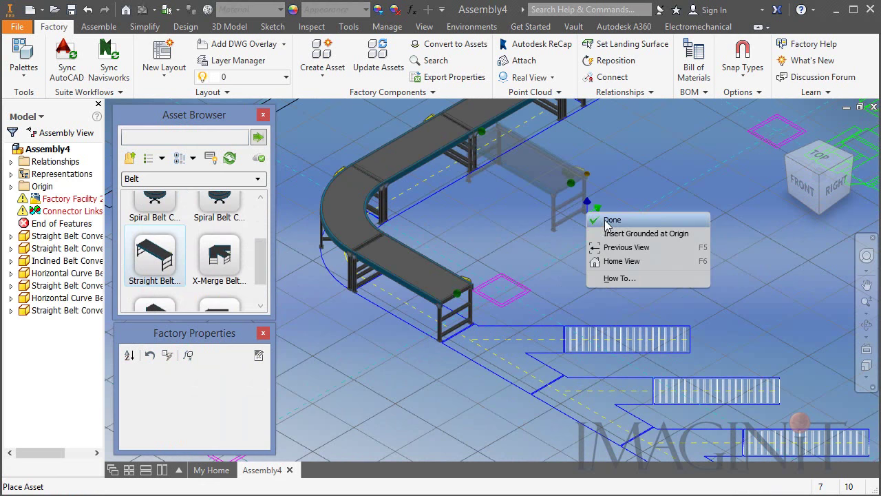
{"action": "left_click", "coordinate": [555, 165]}
{"action": "scroll", "coordinate": [207, 255], "scroll_direction": "down", "scroll_amount": 2}
{"action": "left_click", "coordinate": [218, 279]}
{"action": "middle_click_drag", "start_coordinate": [687, 329], "coordinate": [590, 240]}
- Place Y-Merge belts along the path and a Straight Belt at the line's end
{"action": "left_click", "coordinate": [481, 296]}
{"action": "left_click", "coordinate": [578, 296]}
{"action": "key", "text": "Escape"}
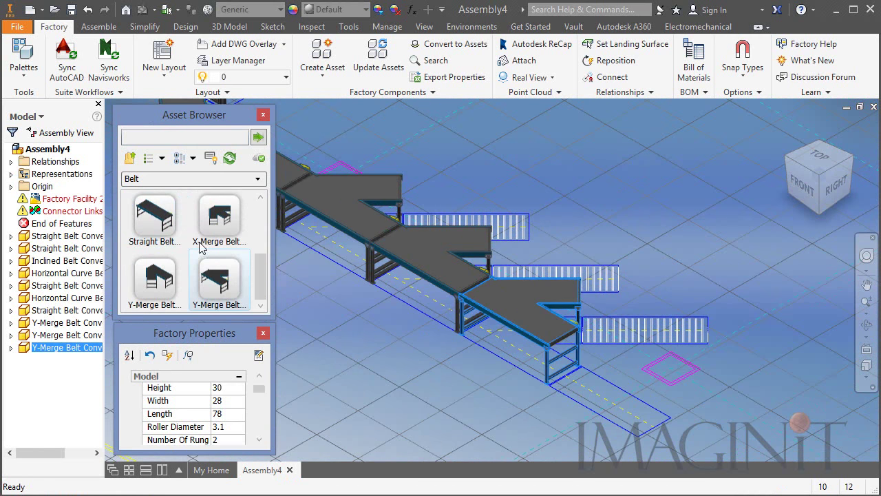
{"action": "left_click", "coordinate": [154, 220]}
{"action": "left_click", "coordinate": [662, 438]}
{"action": "key", "text": "Escape"}
- Attach Straight Roller conveyors from the Roller category to the three merge branches
{"action": "left_click", "coordinate": [192, 178]}
{"action": "left_click", "coordinate": [158, 206]}
{"action": "scroll", "coordinate": [261, 247], "scroll_direction": "up", "scroll_amount": 1}
{"action": "double_click", "coordinate": [219, 251]}
{"action": "left_click", "coordinate": [154, 221]}
{"action": "left_click", "coordinate": [464, 200]}
{"action": "left_click", "coordinate": [554, 251]}
{"action": "left_click", "coordinate": [605, 323]}
{"action": "key", "text": "Escape"}
{"action": "scroll", "coordinate": [658, 212], "scroll_direction": "down", "scroll_amount": 3}
{"action": "middle_click_drag", "start_coordinate": [659, 213], "coordinate": [616, 333]}
{"action": "left_click", "coordinate": [640, 335]}
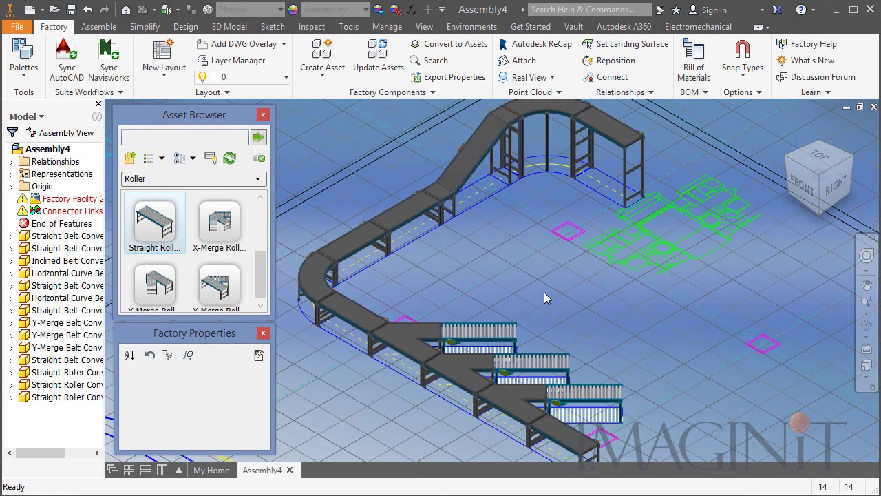
{"action": "middle_click_drag", "start_coordinate": [539, 292], "coordinate": [580, 272]}
{"action": "scroll", "coordinate": [580, 272], "scroll_direction": "down", "scroll_amount": 3}
- Drag the Straight Belt after the curve off the line to the left, leaving a gap
{"action": "middle_click_drag", "start_coordinate": [521, 276], "coordinate": [611, 202]}
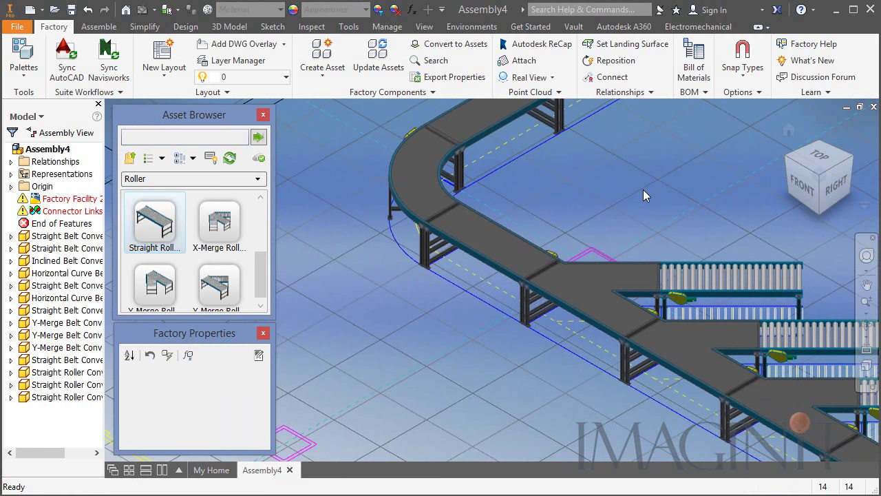
{"action": "middle_click_drag", "start_coordinate": [616, 198], "coordinate": [676, 230]}
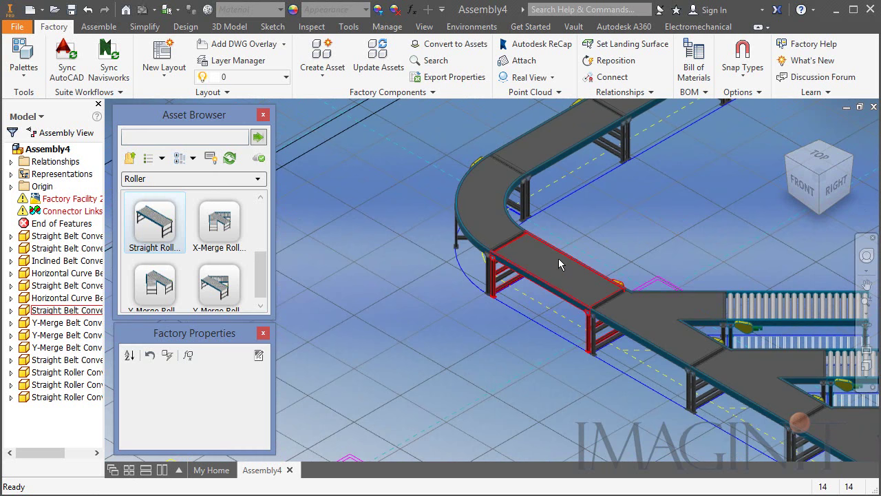
{"action": "left_click", "coordinate": [613, 255]}
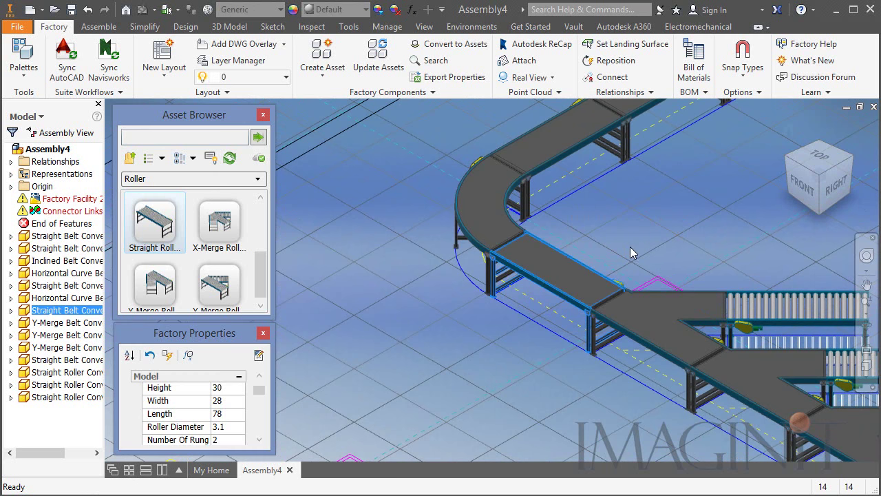
{"action": "left_click_drag", "start_coordinate": [544, 307], "coordinate": [389, 353]}
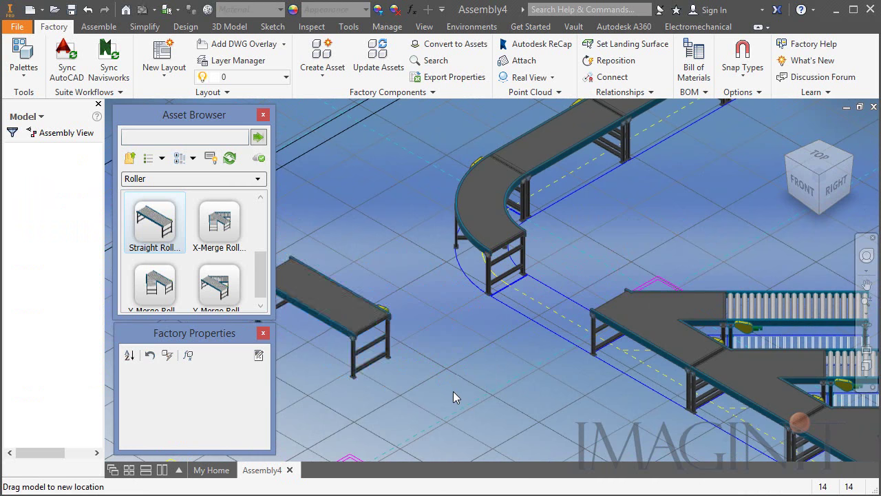
{"action": "scroll", "coordinate": [455, 391], "scroll_direction": "down", "scroll_amount": 3}
{"action": "middle_click_drag", "start_coordinate": [468, 403], "coordinate": [459, 376]}
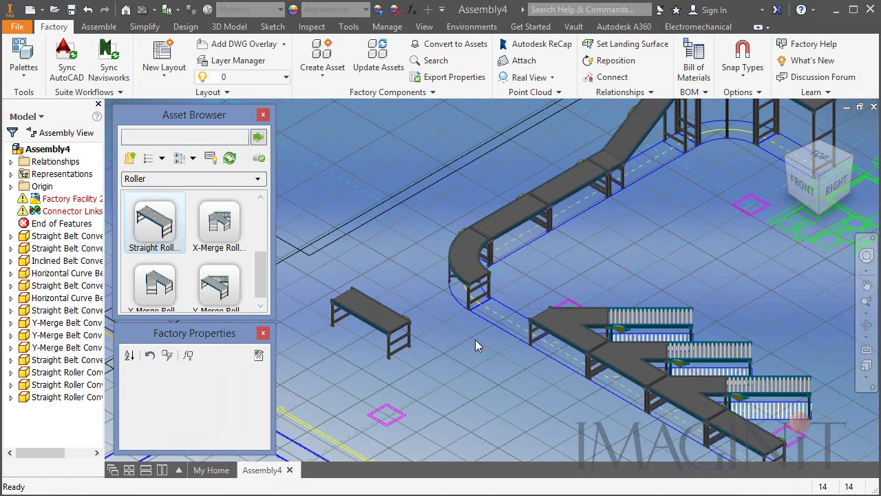
- Drag Quality Inspect_003 from User Assets > ADFS_Sample_Assets into the gap after the curve
{"action": "left_click", "coordinate": [130, 159]}
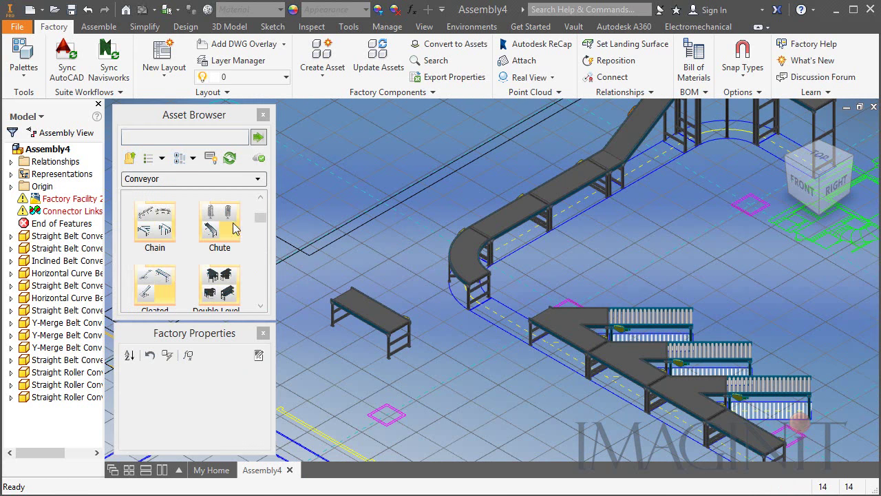
{"action": "left_click", "coordinate": [130, 159]}
{"action": "left_click", "coordinate": [130, 159]}
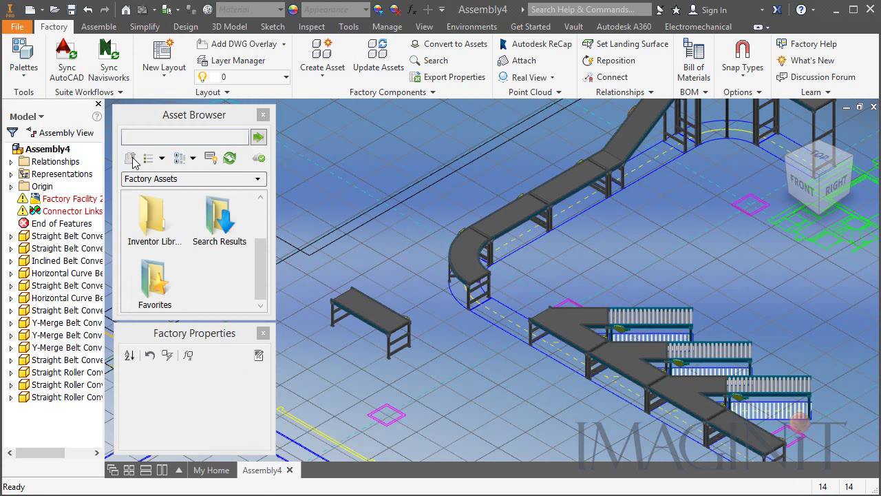
{"action": "scroll", "coordinate": [194, 232], "scroll_direction": "up", "scroll_amount": 2}
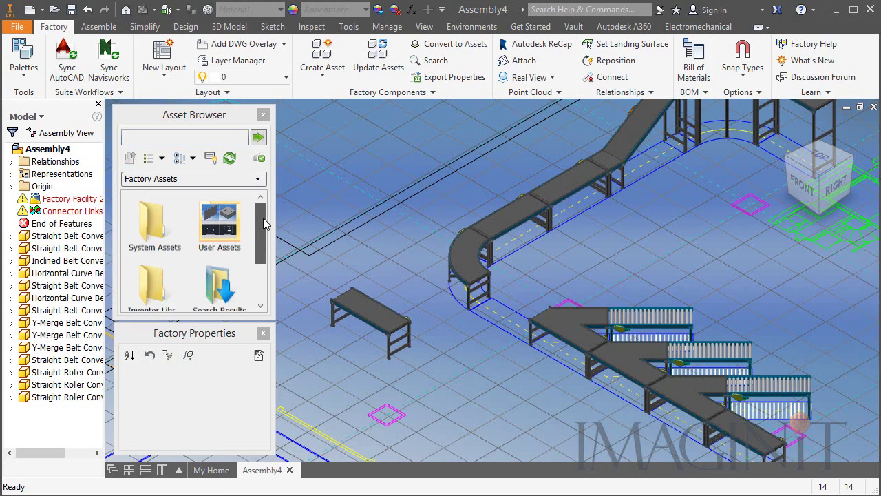
{"action": "double_click", "coordinate": [218, 228]}
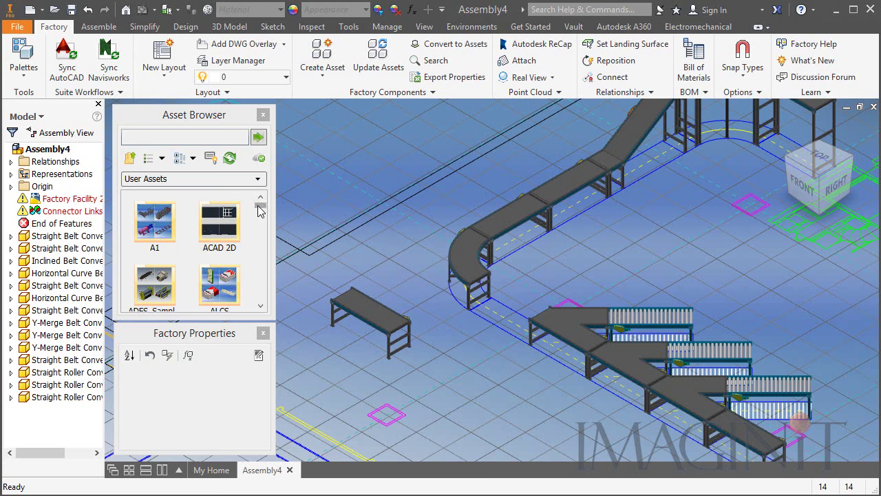
{"action": "double_click", "coordinate": [158, 294]}
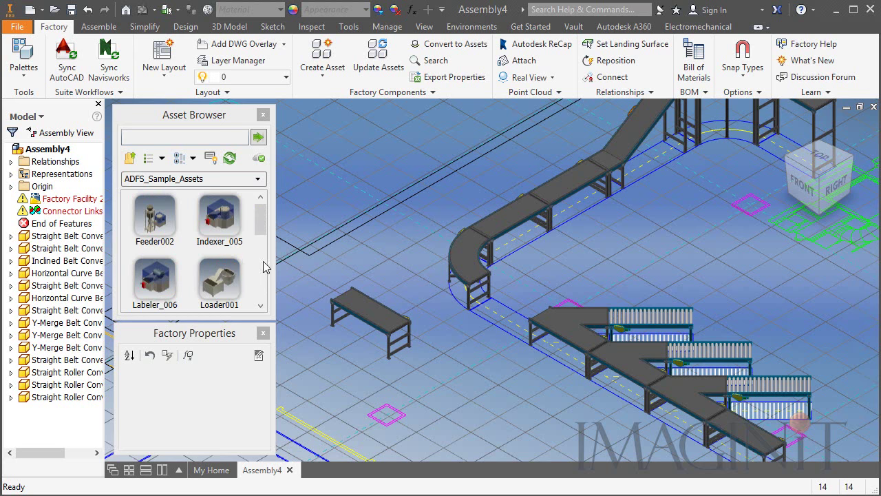
{"action": "scroll", "coordinate": [262, 269], "scroll_direction": "down", "scroll_amount": 6}
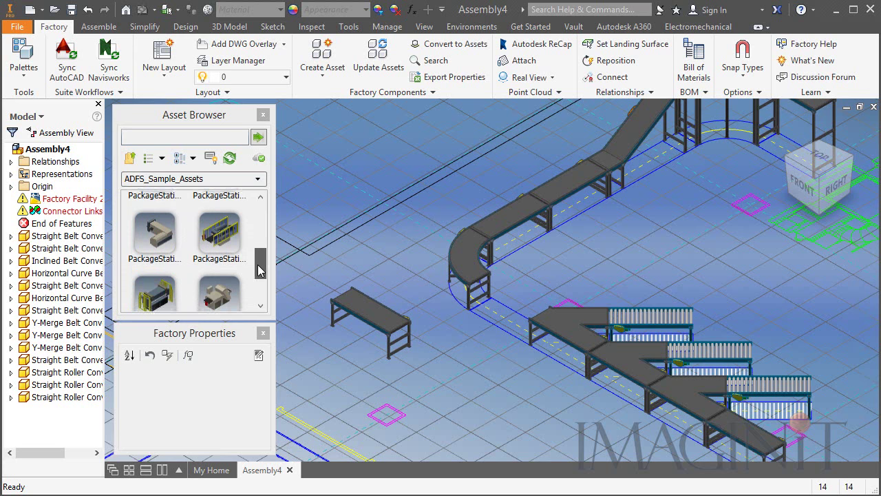
{"action": "scroll", "coordinate": [260, 270], "scroll_direction": "down", "scroll_amount": 2}
{"action": "mouse_move", "coordinate": [245, 238]}
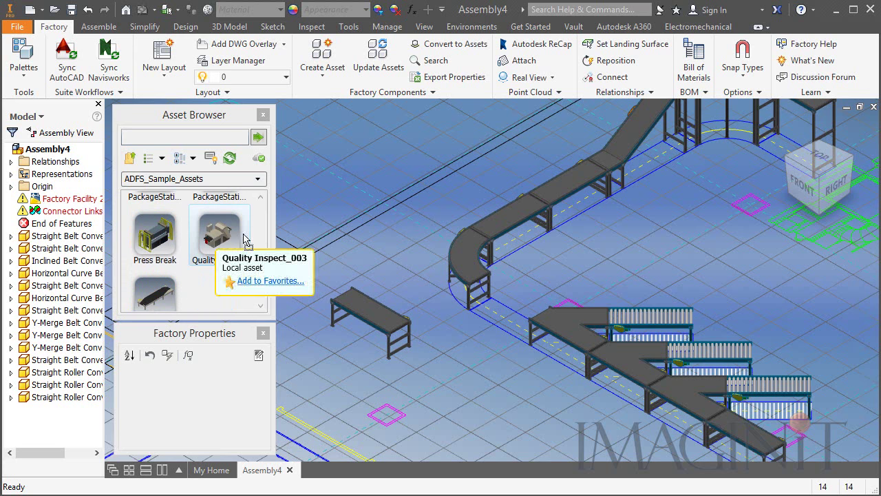
{"action": "left_click_drag", "start_coordinate": [245, 239], "coordinate": [615, 245]}
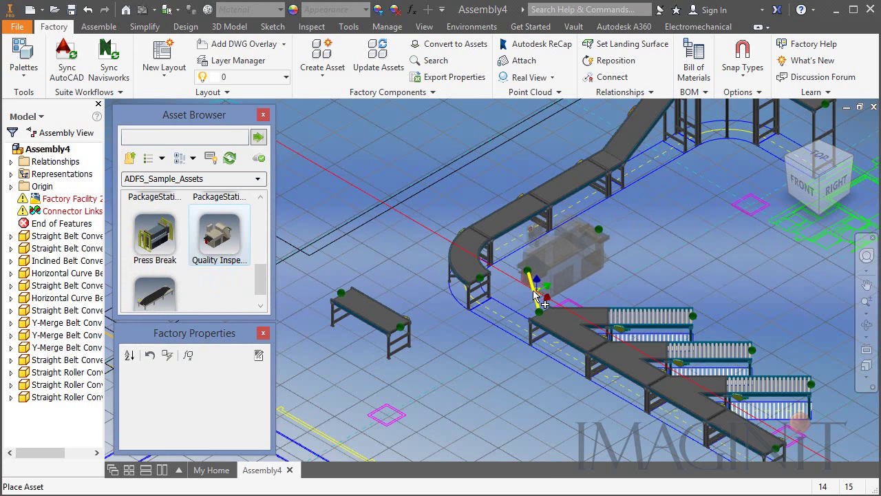
- Place Quality Inspect_003 at the curve's end and drag the Y-Merge line up against it
{"action": "left_click", "coordinate": [534, 302]}
{"action": "right_click", "coordinate": [659, 247]}
{"action": "key", "text": "Escape"}
{"action": "scroll", "coordinate": [578, 273], "scroll_direction": "up", "scroll_amount": 4}
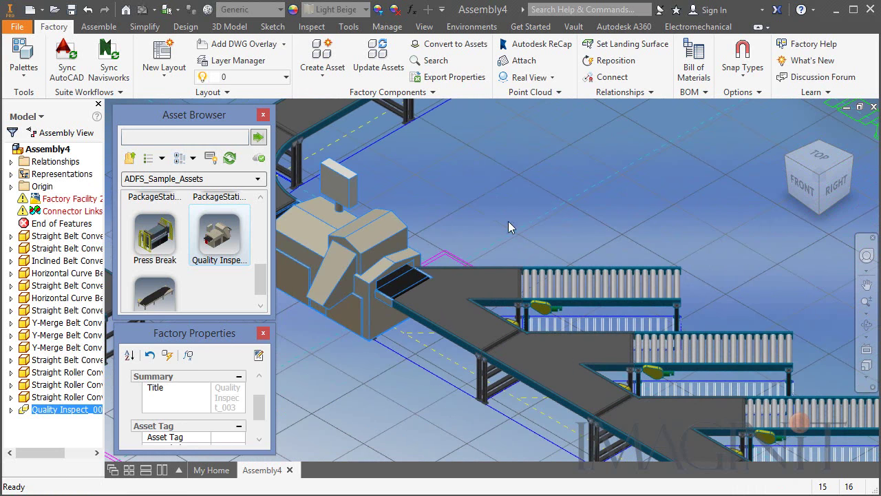
{"action": "scroll", "coordinate": [508, 228], "scroll_direction": "down", "scroll_amount": 4}
{"action": "left_click", "coordinate": [513, 258]}
{"action": "left_click_drag", "start_coordinate": [513, 258], "coordinate": [528, 333]}
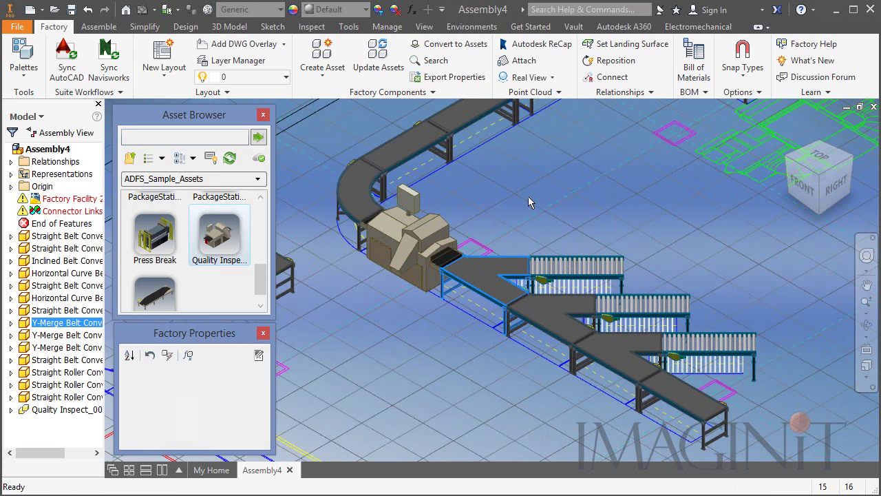
- Check the machine's fit from the Top view, then return to the Home view
{"action": "left_click", "coordinate": [819, 160]}
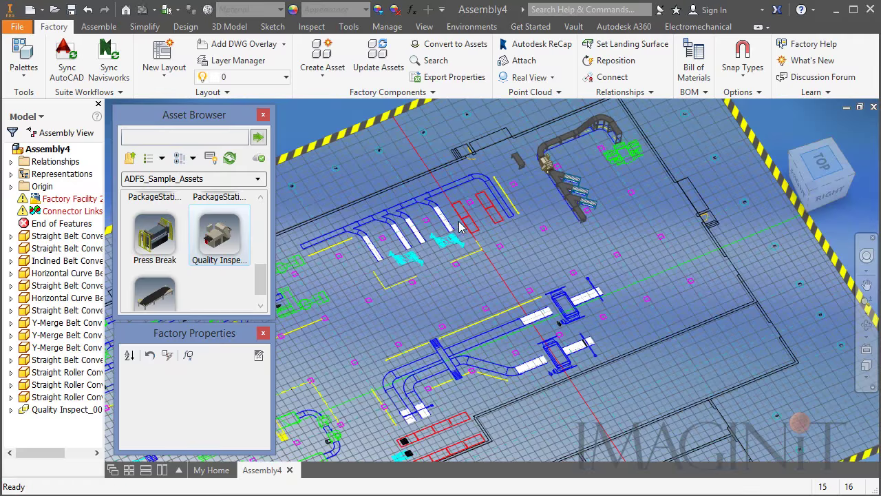
{"action": "scroll", "coordinate": [586, 191], "scroll_direction": "up", "scroll_amount": 10}
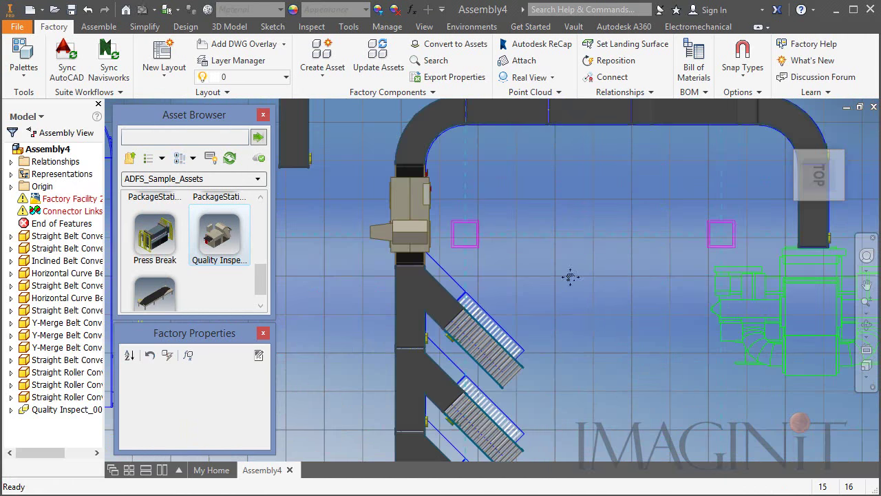
{"action": "middle_click_drag", "start_coordinate": [569, 276], "coordinate": [453, 284]}
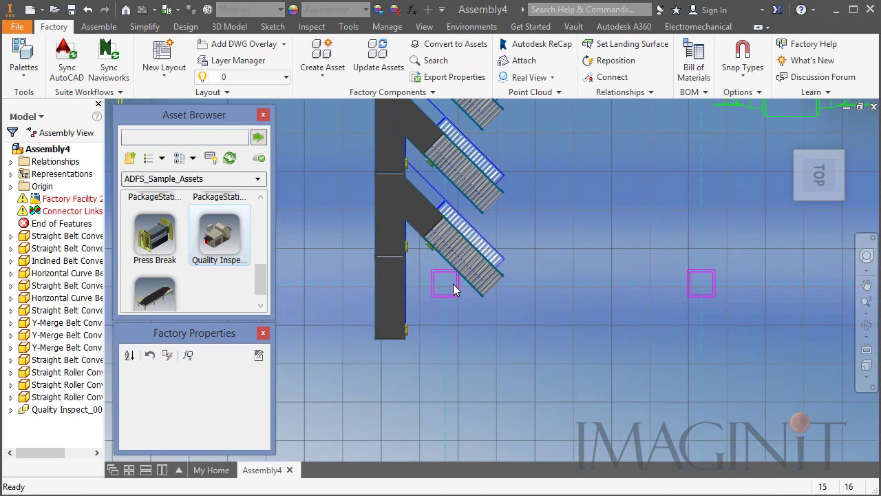
{"action": "scroll", "coordinate": [453, 284], "scroll_direction": "up", "scroll_amount": 5}
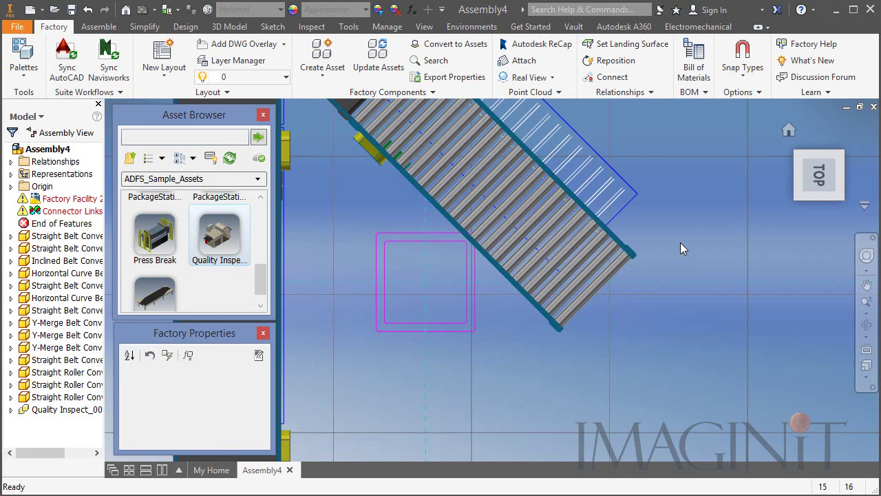
{"action": "left_click", "coordinate": [788, 131]}
- Delete the Quality Inspect machine and slide the straight belt back between curve and Y-merge
{"action": "scroll", "coordinate": [441, 289], "scroll_direction": "down", "scroll_amount": 3}
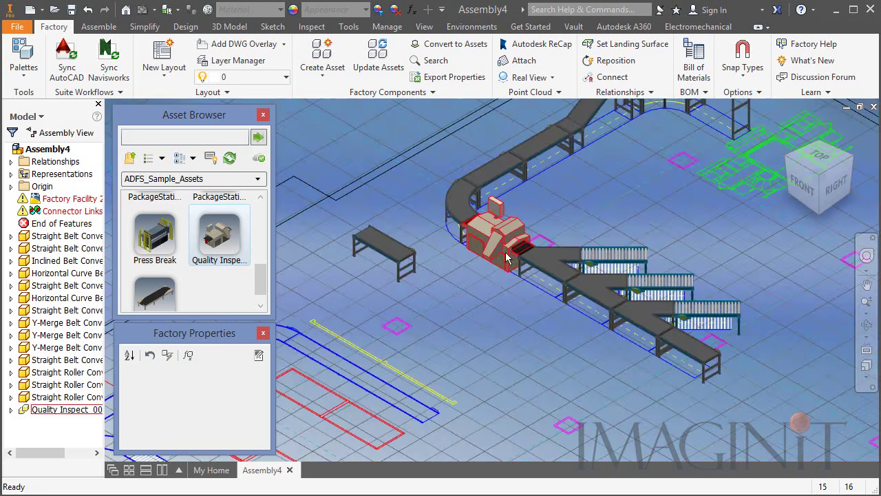
{"action": "middle_click_drag", "start_coordinate": [494, 425], "coordinate": [575, 361]}
{"action": "scroll", "coordinate": [575, 361], "scroll_direction": "down", "scroll_amount": 5}
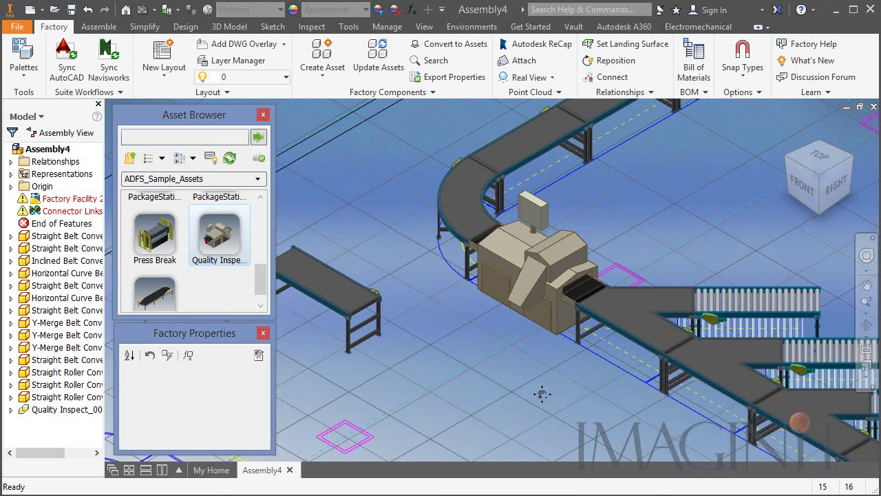
{"action": "left_click", "coordinate": [544, 260]}
{"action": "key", "text": "Delete"}
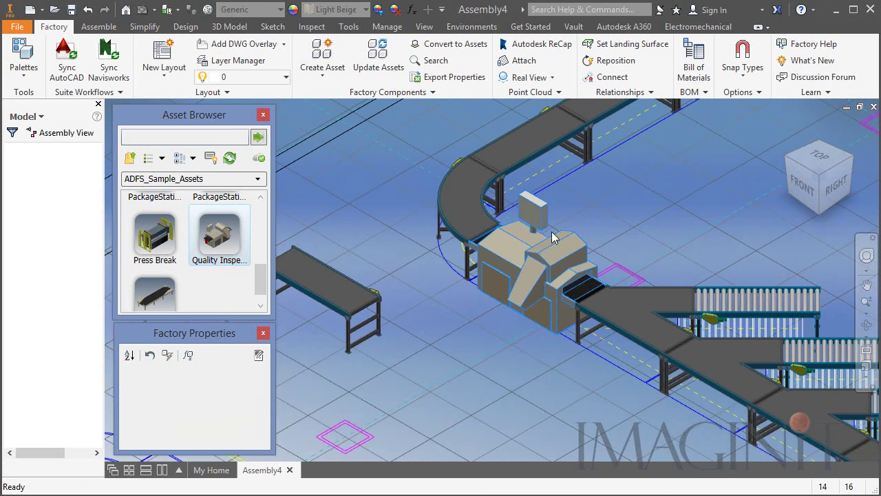
{"action": "left_click_drag", "start_coordinate": [328, 274], "coordinate": [590, 329]}
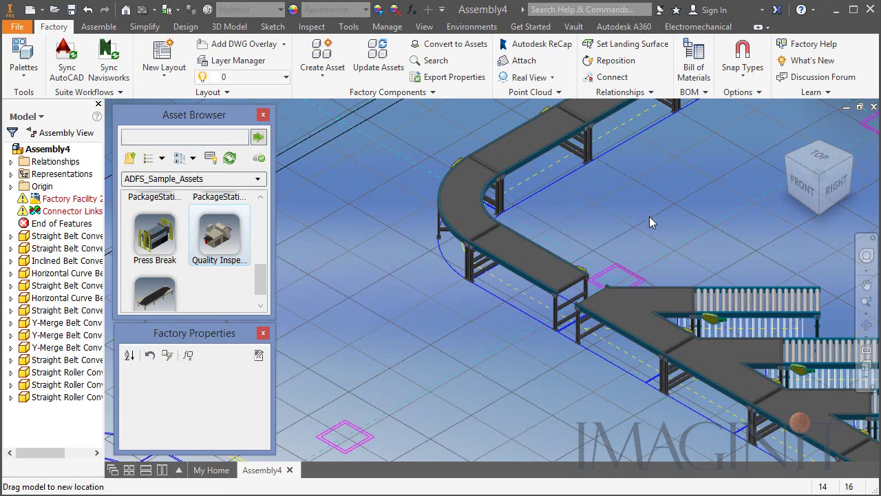
- Move the Y-merge conveyor assembly to a new spot on the floor and deselect it
{"action": "left_click_drag", "start_coordinate": [626, 407], "coordinate": [679, 353]}
{"action": "left_click", "coordinate": [634, 208]}
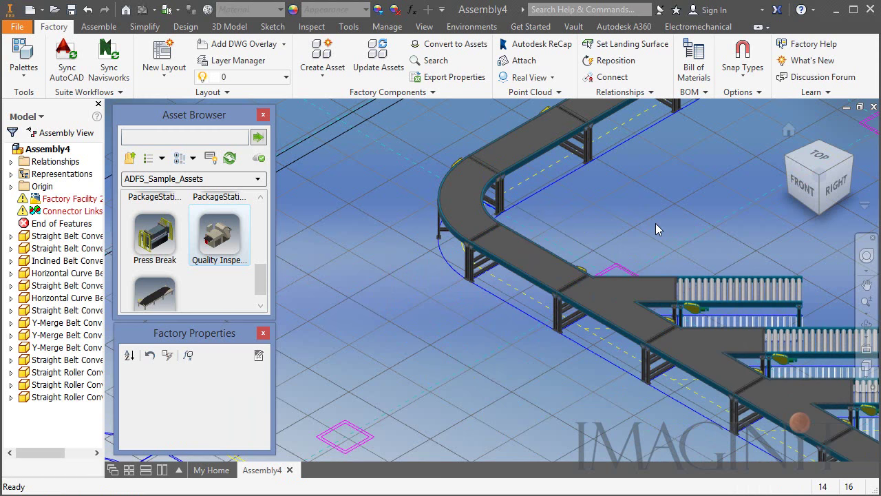
{"action": "scroll", "coordinate": [655, 223], "scroll_direction": "up", "scroll_amount": 6}
{"action": "scroll", "coordinate": [524, 184], "scroll_direction": "down", "scroll_amount": 3}
{"action": "scroll", "coordinate": [537, 206], "scroll_direction": "down", "scroll_amount": 8}
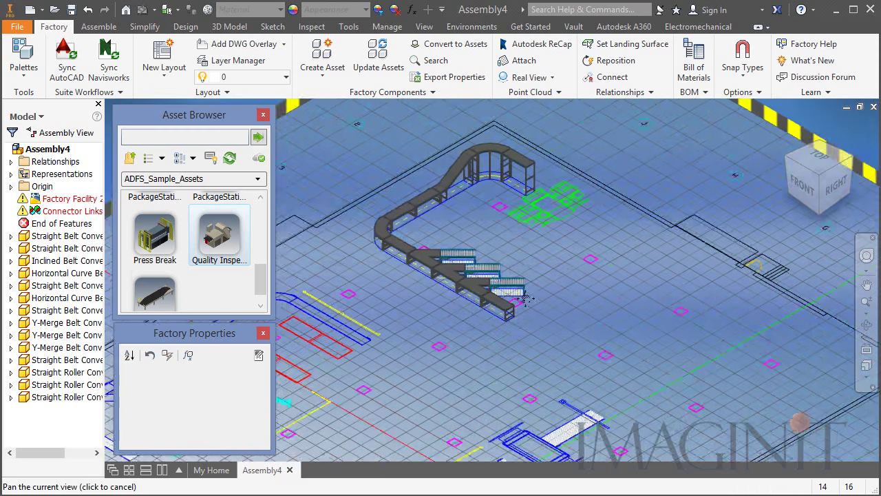
- Zoom in on the green wireframe footprint and expand the Layout panel slide-out to reveal Insert Model
{"action": "middle_click_drag", "start_coordinate": [592, 298], "coordinate": [592, 298]}
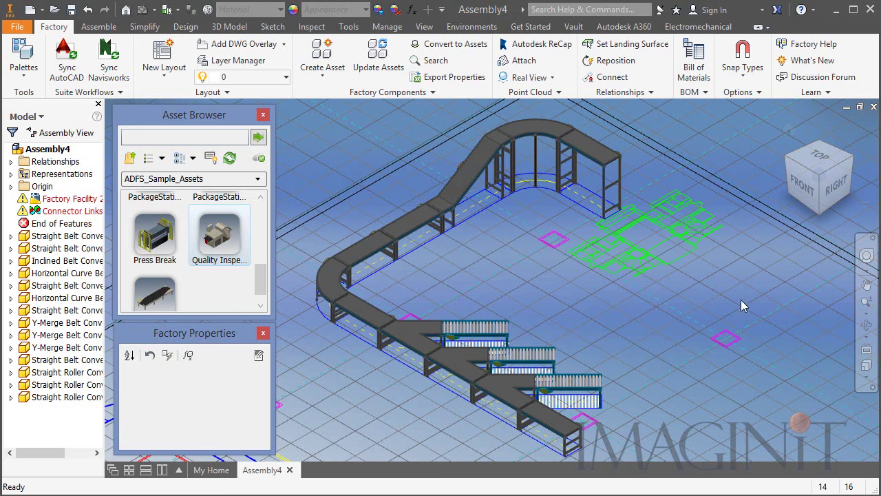
{"action": "scroll", "coordinate": [645, 280], "scroll_direction": "up", "scroll_amount": 3}
{"action": "middle_click_drag", "start_coordinate": [644, 280], "coordinate": [579, 341]}
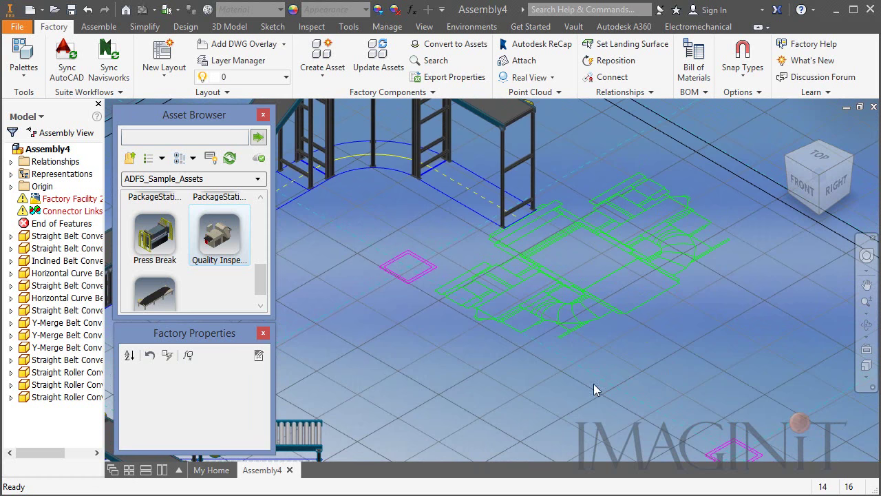
{"action": "left_click", "coordinate": [210, 92]}
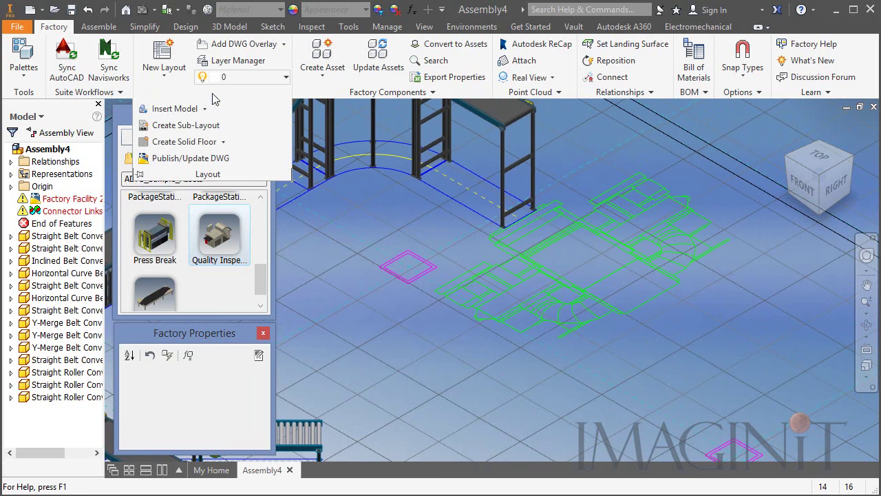
- Use Insert Model to open Blower.ipt from Expanded Demo, keeping Component Files as the file type
{"action": "left_click", "coordinate": [175, 110]}
{"action": "left_click_drag", "start_coordinate": [409, 39], "coordinate": [376, 3]}
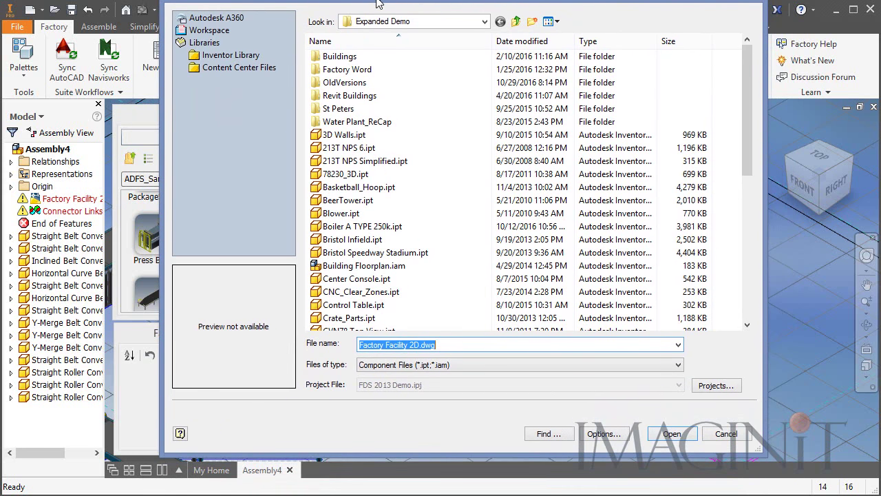
{"action": "left_click", "coordinate": [678, 345]}
{"action": "scroll", "coordinate": [678, 377], "scroll_direction": "down", "scroll_amount": 3}
{"action": "scroll", "coordinate": [678, 377], "scroll_direction": "up", "scroll_amount": 3}
{"action": "left_click", "coordinate": [347, 405]}
{"action": "left_click", "coordinate": [386, 365]}
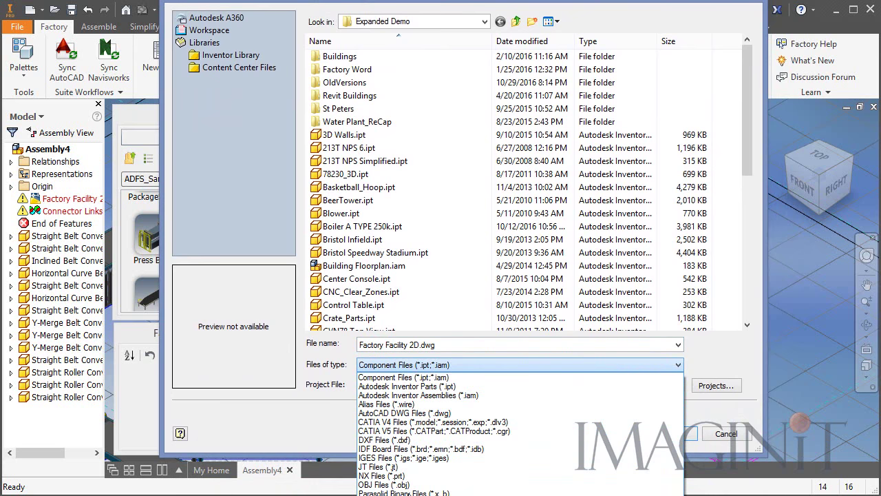
{"action": "left_click", "coordinate": [344, 433]}
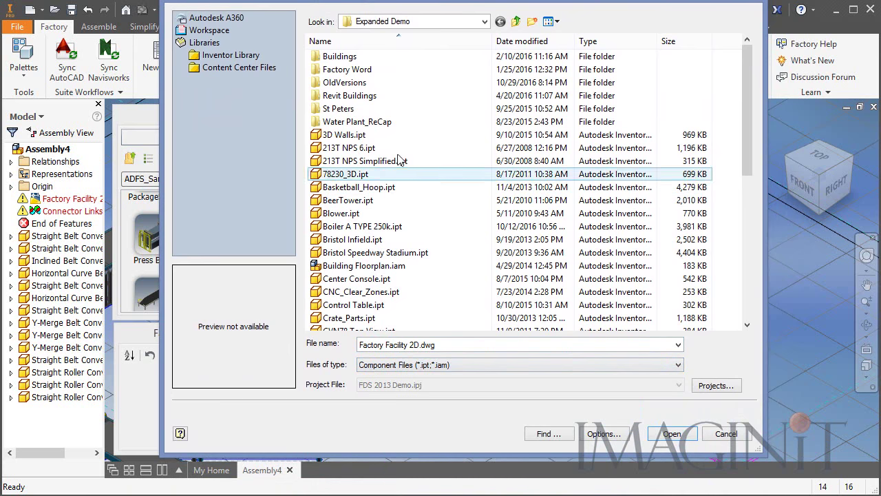
{"action": "left_click", "coordinate": [341, 216]}
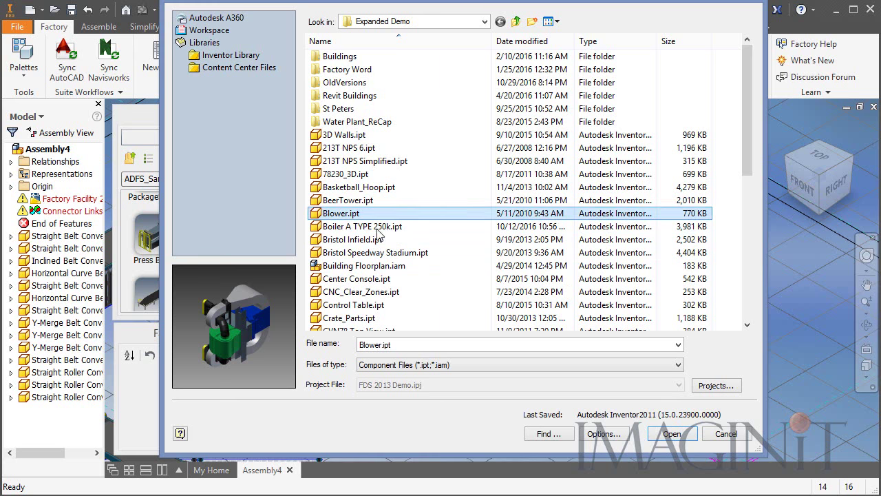
{"action": "left_click", "coordinate": [672, 434]}
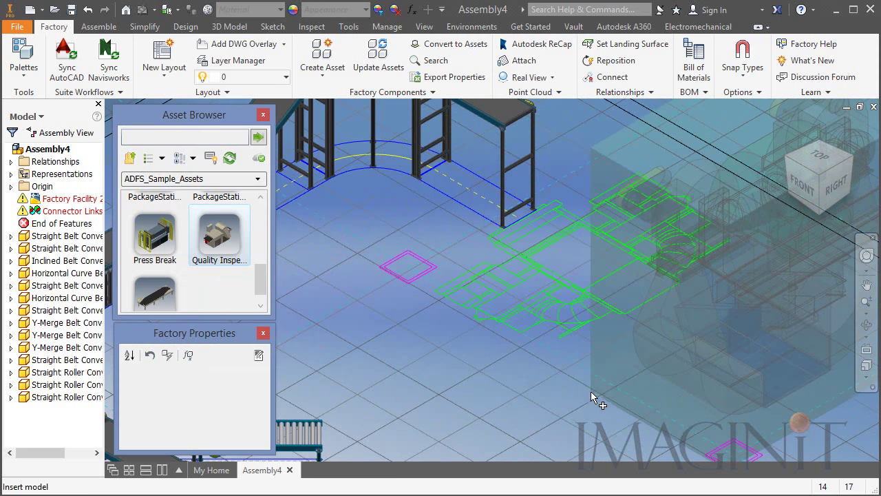
- Drop the blower onto the open floor and accept it in XY floor orientation
{"action": "middle_click_drag", "start_coordinate": [590, 390], "coordinate": [432, 374]}
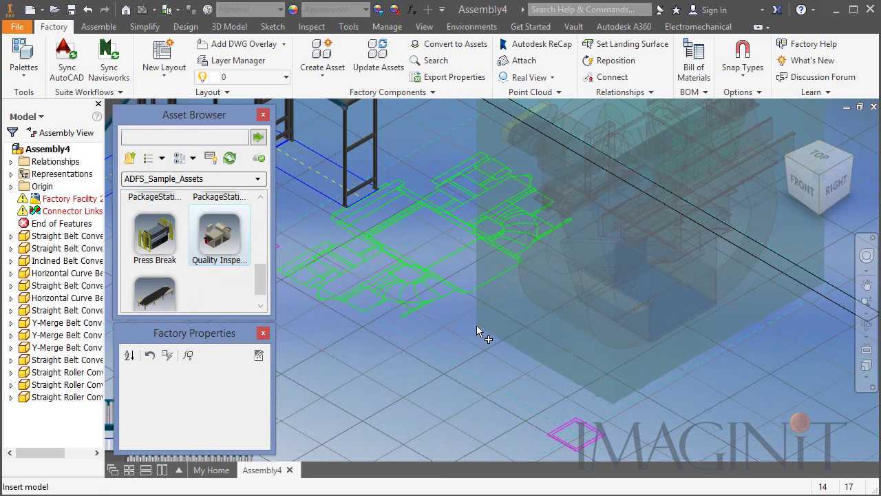
{"action": "left_click", "coordinate": [474, 328]}
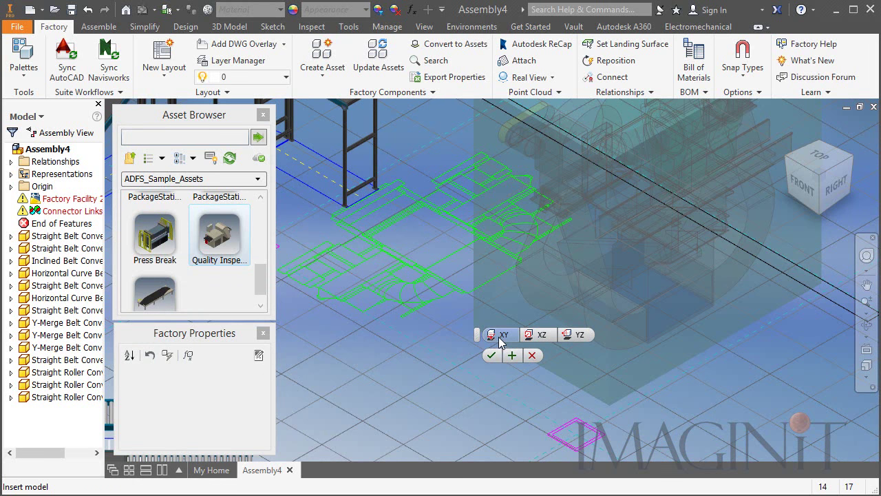
{"action": "left_click", "coordinate": [539, 337]}
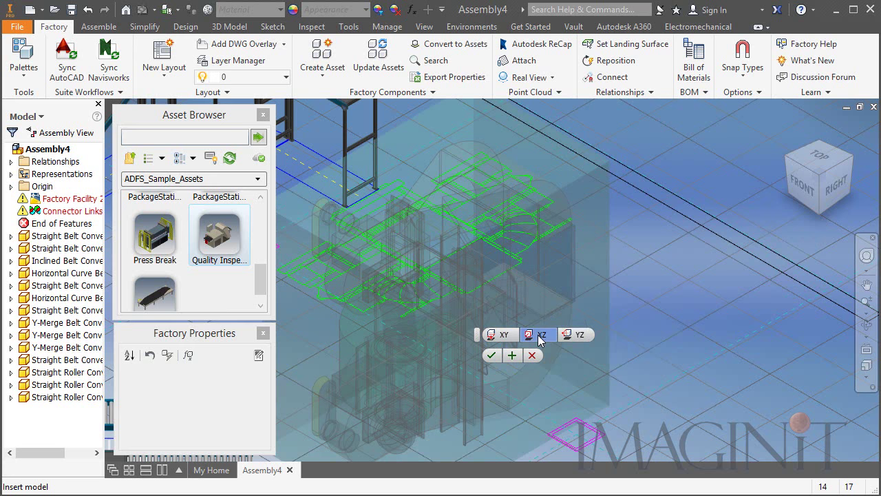
{"action": "left_click", "coordinate": [575, 340]}
{"action": "left_click", "coordinate": [538, 336]}
{"action": "left_click", "coordinate": [505, 336]}
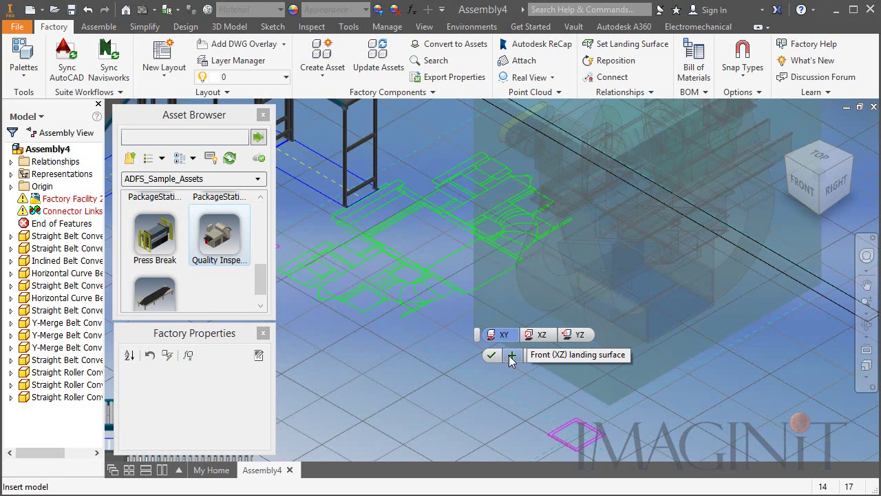
{"action": "left_click", "coordinate": [491, 355]}
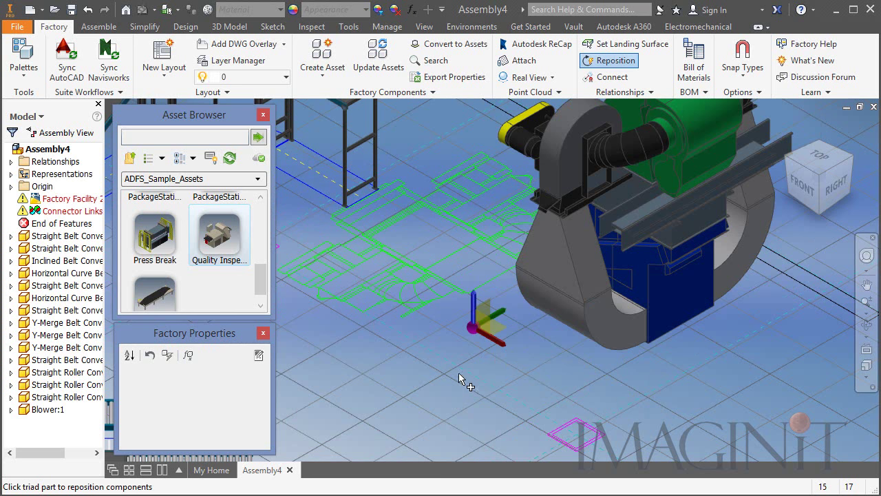
- Relocate the move triad to the blower's bottom corner and slide it onto the green footprint
{"action": "right_click", "coordinate": [473, 333]}
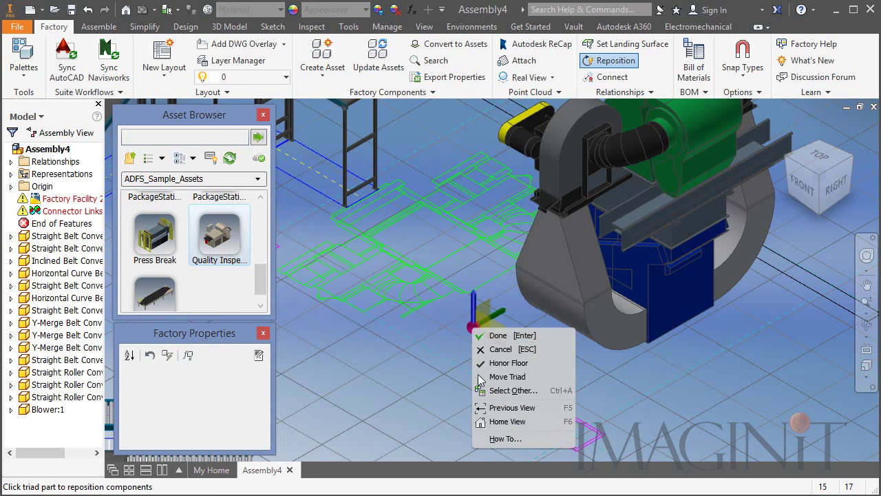
{"action": "left_click", "coordinate": [505, 377]}
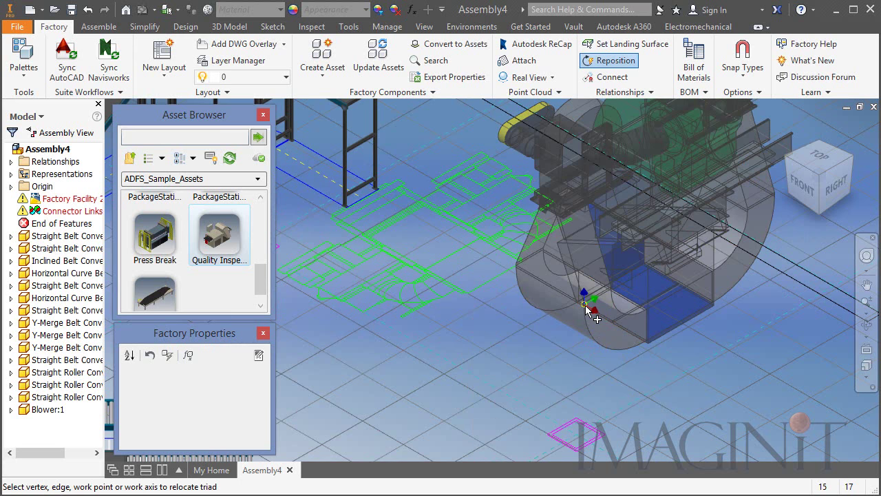
{"action": "left_click", "coordinate": [578, 378]}
{"action": "left_click", "coordinate": [583, 380]}
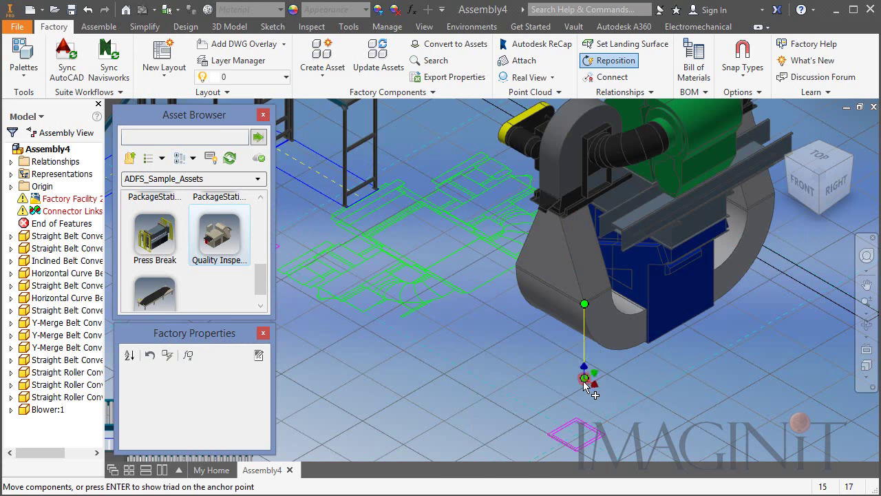
{"action": "left_click_drag", "start_coordinate": [583, 381], "coordinate": [351, 314]}
{"action": "right_click", "coordinate": [519, 358]}
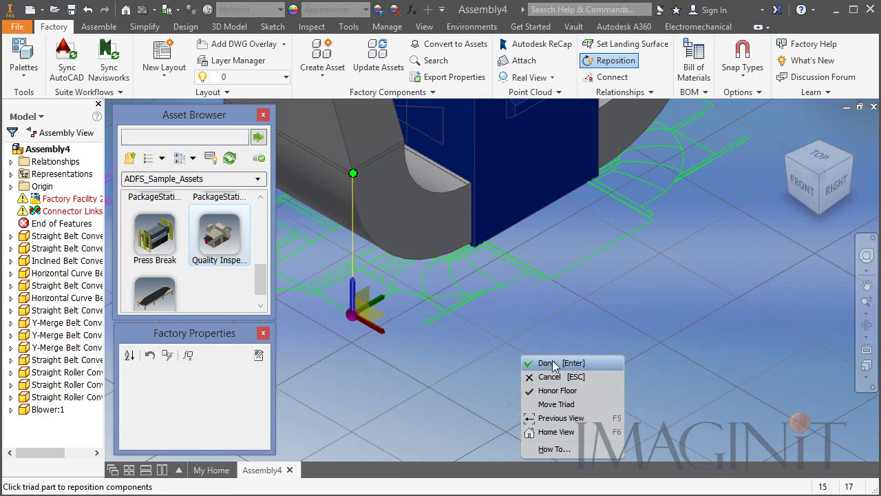
{"action": "left_click", "coordinate": [568, 362]}
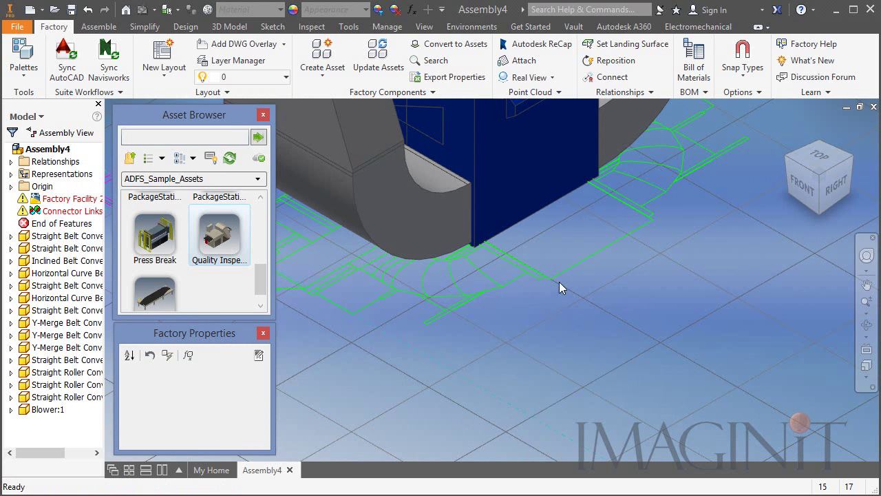
{"action": "middle_click_drag", "start_coordinate": [558, 282], "coordinate": [646, 398]}
{"action": "scroll", "coordinate": [601, 317], "scroll_direction": "down", "scroll_amount": 3}
- Review Blower:1 from Top and Home views beside the conveyors, then start a new file
{"action": "left_click", "coordinate": [601, 317]}
{"action": "left_click", "coordinate": [826, 157]}
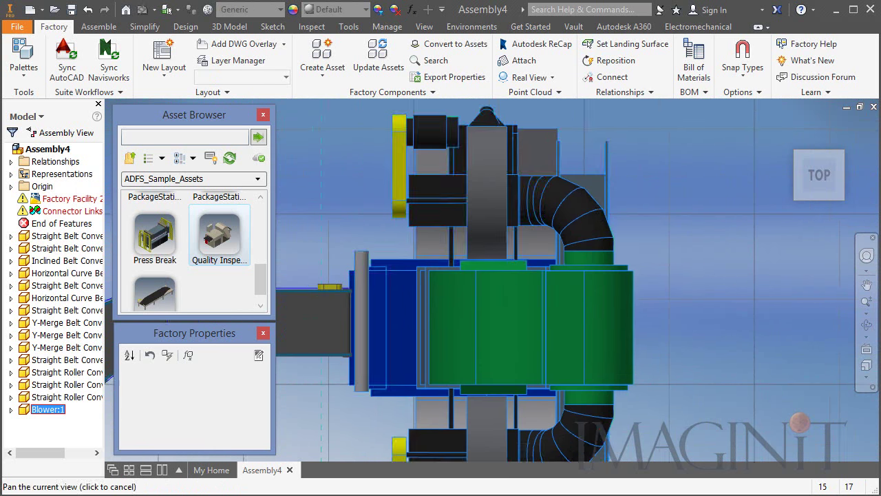
{"action": "left_click", "coordinate": [788, 131]}
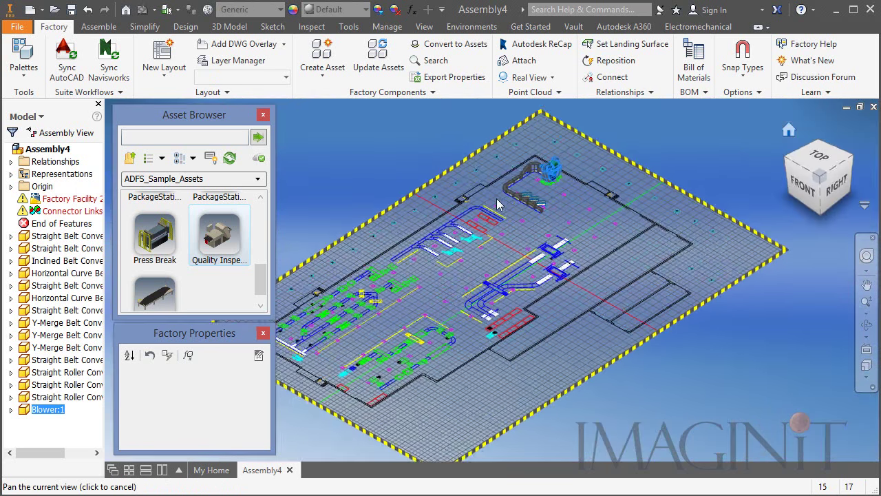
{"action": "scroll", "coordinate": [572, 176], "scroll_direction": "up", "scroll_amount": 5}
{"action": "middle_click_drag", "start_coordinate": [572, 177], "coordinate": [773, 295]}
{"action": "scroll", "coordinate": [729, 326], "scroll_direction": "down", "scroll_amount": 2}
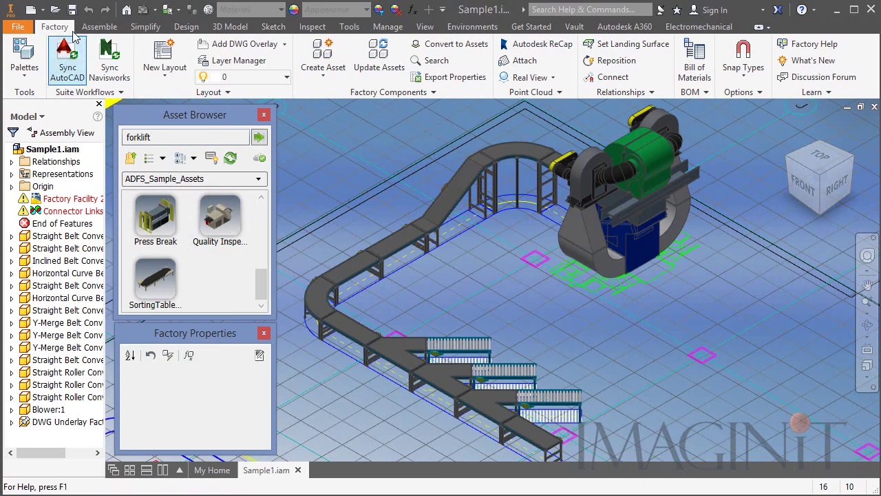
{"action": "left_click", "coordinate": [30, 10]}
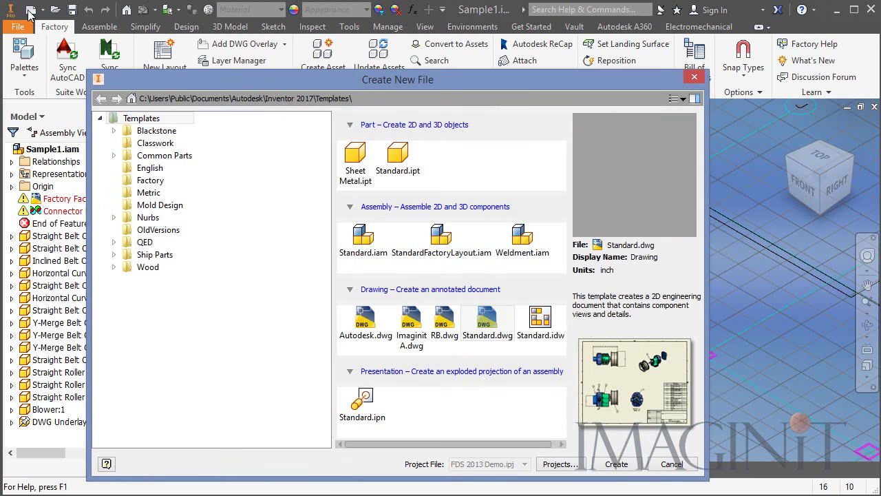
- From Standard.dwg, place a rotated Top base view of Sample1.iam at 1/16"=1'0" scale
{"action": "double_click", "coordinate": [489, 322]}
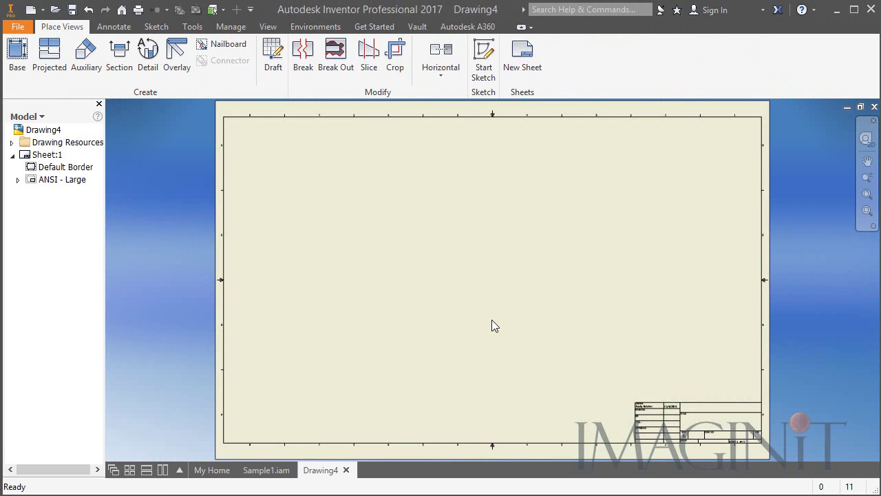
{"action": "left_click", "coordinate": [17, 55]}
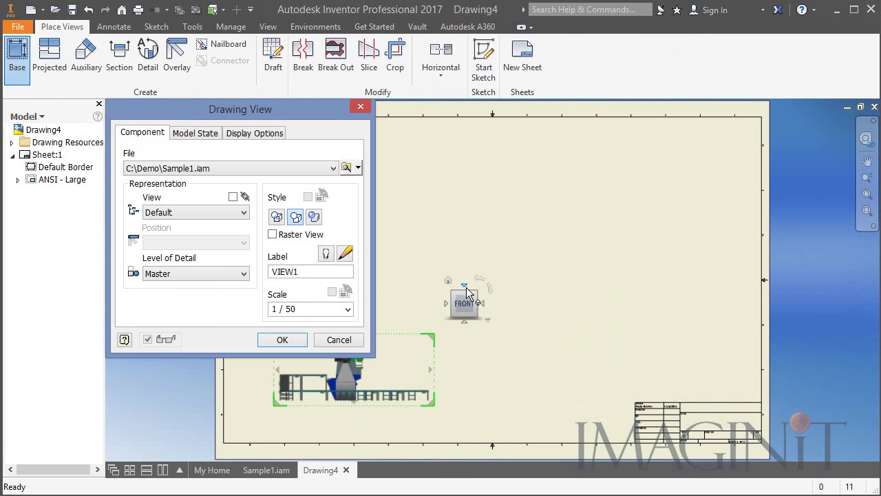
{"action": "left_click", "coordinate": [466, 287]}
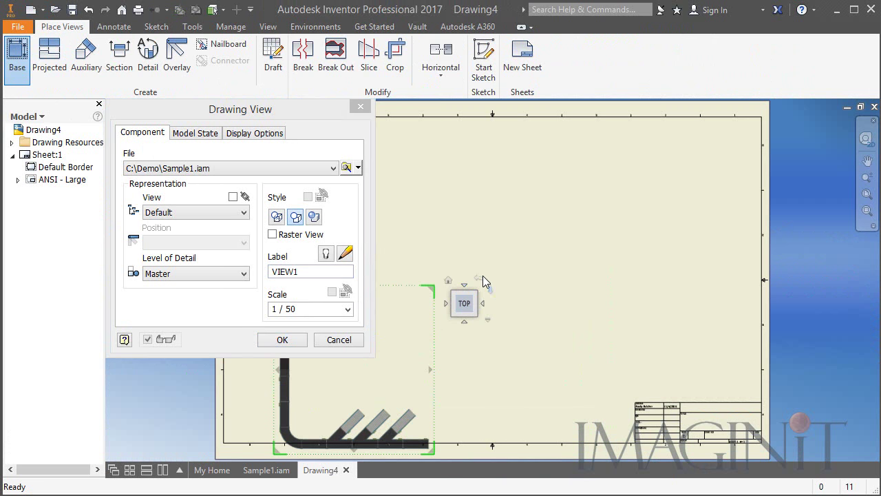
{"action": "left_click", "coordinate": [490, 289]}
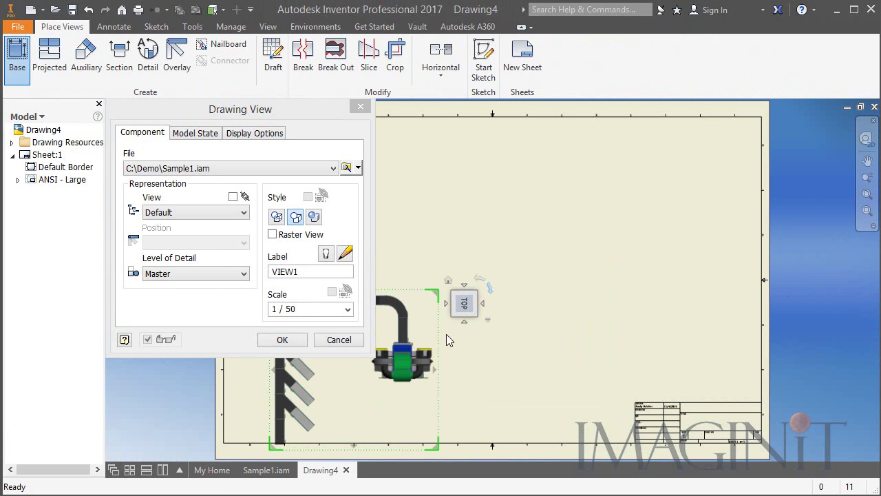
{"action": "left_click_drag", "start_coordinate": [413, 349], "coordinate": [585, 235]}
{"action": "left_click", "coordinate": [289, 307]}
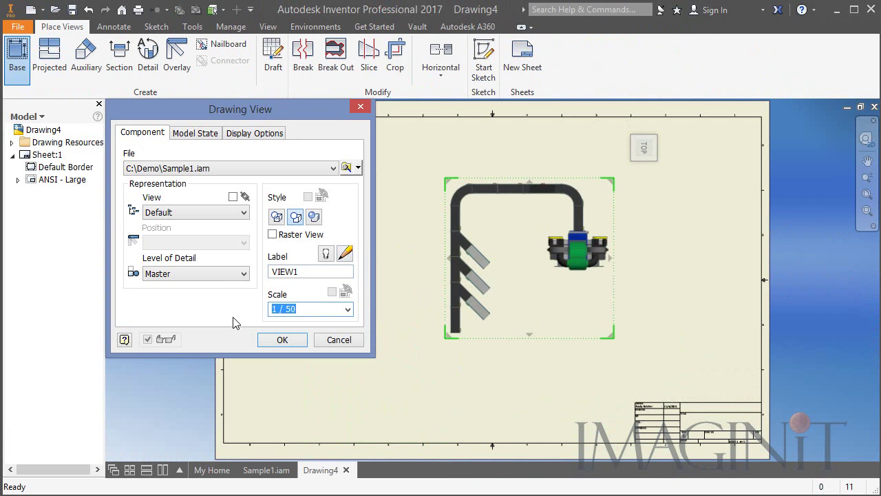
{"action": "type", "text": "1/16\"=1'0\""}
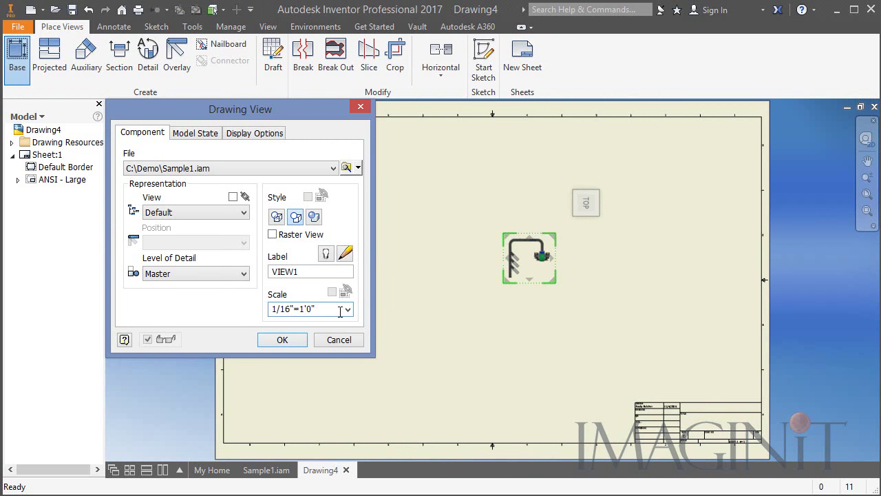
{"action": "left_click", "coordinate": [286, 340]}
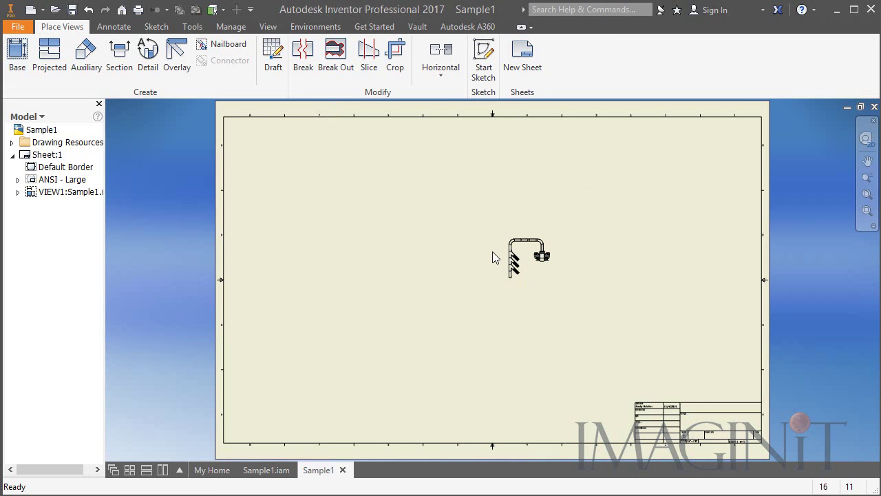
- Include the Factory Facility 2D.dwg underlay in VIEW1 and shift the view up-left on the sheet
{"action": "left_click_drag", "start_coordinate": [509, 278], "coordinate": [526, 233]}
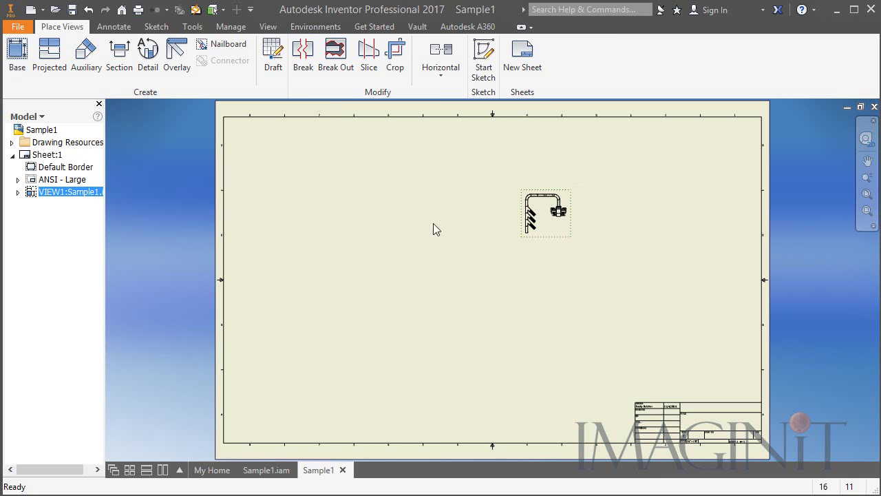
{"action": "left_click", "coordinate": [18, 194]}
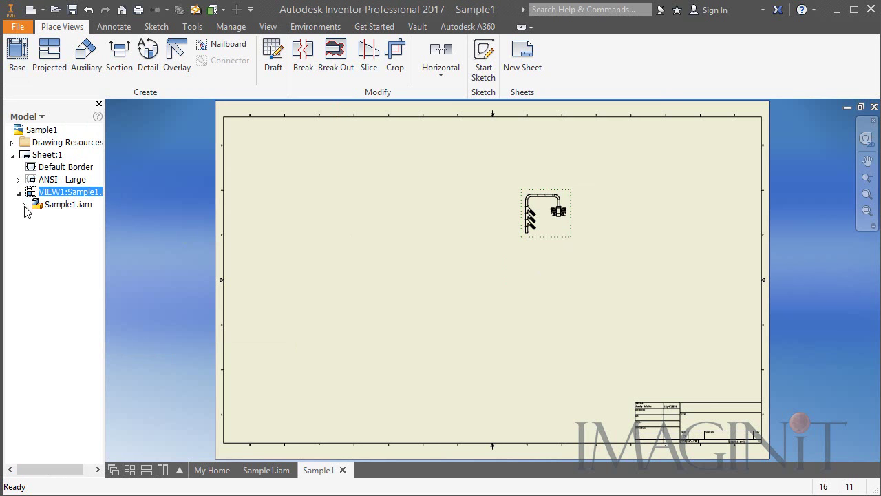
{"action": "left_click", "coordinate": [24, 205]}
{"action": "left_click", "coordinate": [30, 414]}
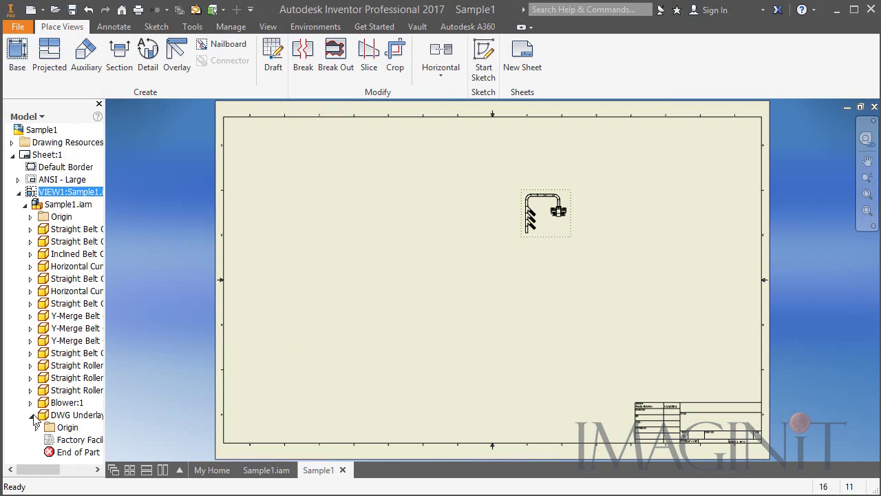
{"action": "right_click", "coordinate": [64, 444]}
{"action": "left_click", "coordinate": [98, 467]}
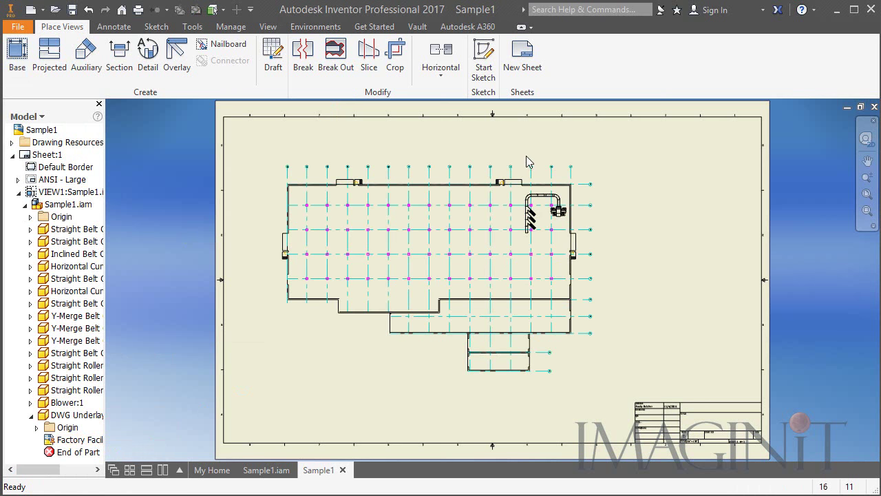
{"action": "left_click_drag", "start_coordinate": [510, 165], "coordinate": [477, 145]}
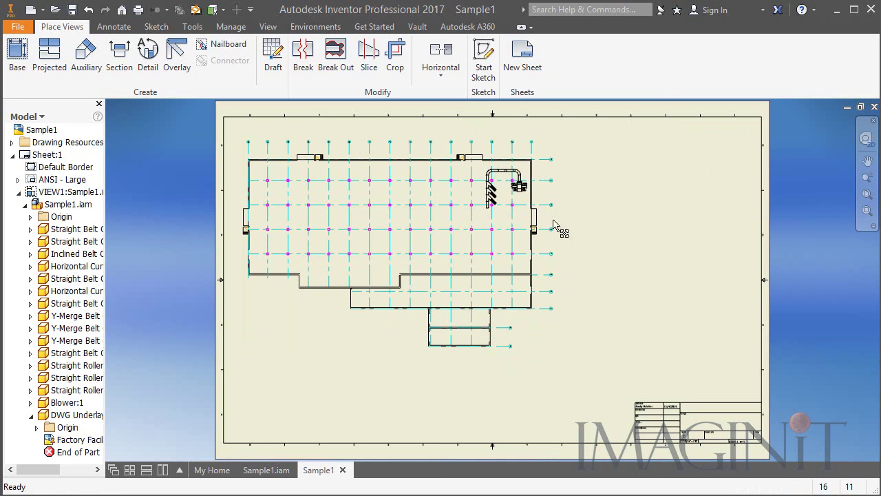
- Cut section line A-A through the plan and place SECTION A-A below it
{"action": "left_click", "coordinate": [117, 54]}
{"action": "left_click", "coordinate": [507, 223]}
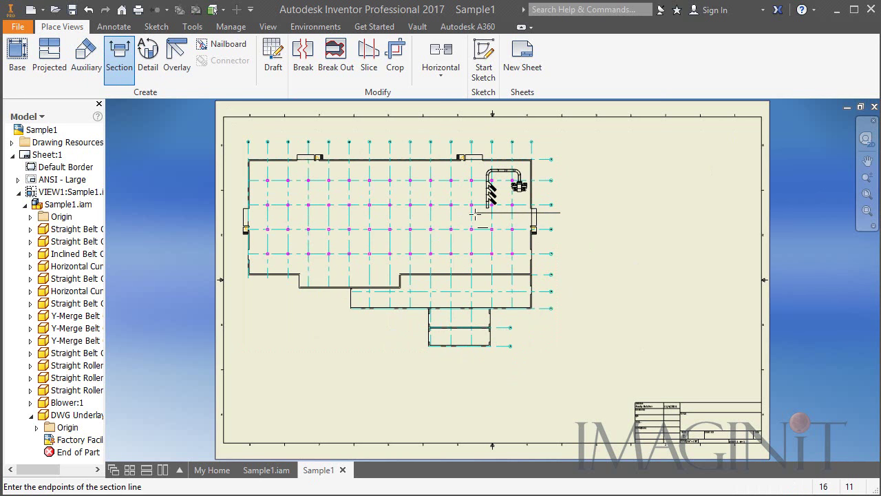
{"action": "left_click", "coordinate": [475, 213]}
{"action": "right_click", "coordinate": [503, 221]}
{"action": "left_click", "coordinate": [559, 222]}
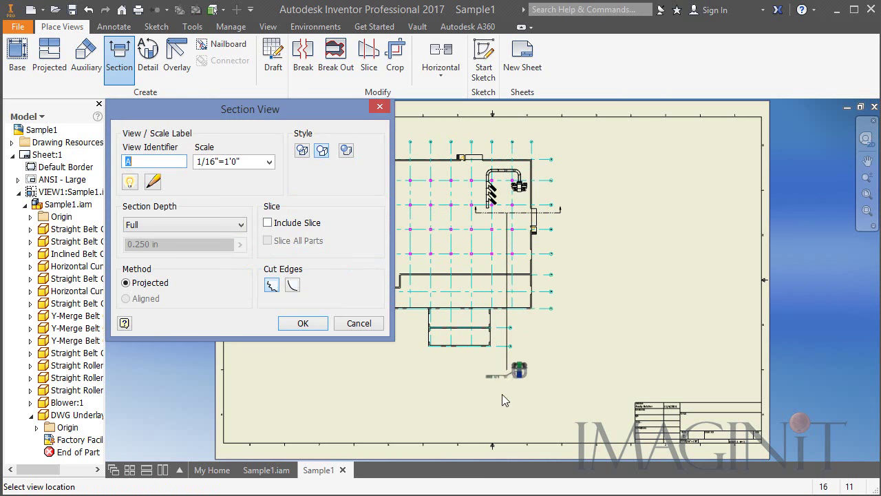
{"action": "left_click", "coordinate": [512, 382]}
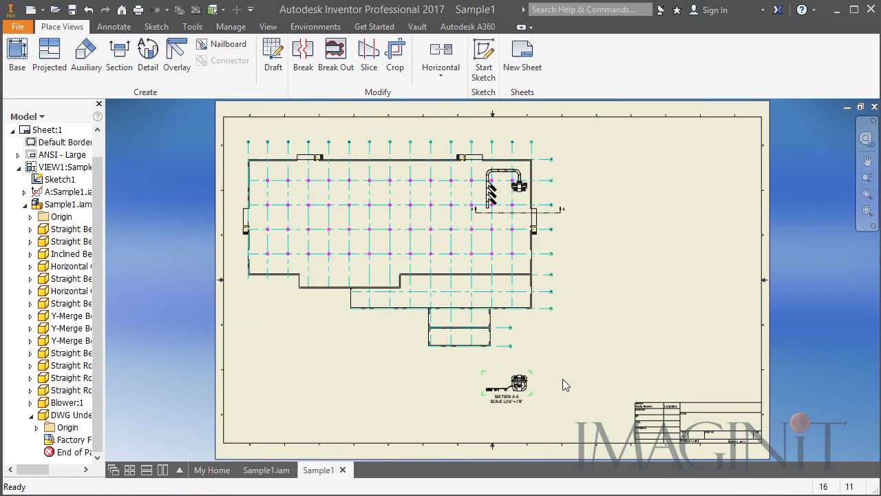
{"action": "scroll", "coordinate": [543, 385], "scroll_direction": "up", "scroll_amount": 3}
{"action": "scroll", "coordinate": [560, 387], "scroll_direction": "down", "scroll_amount": 3}
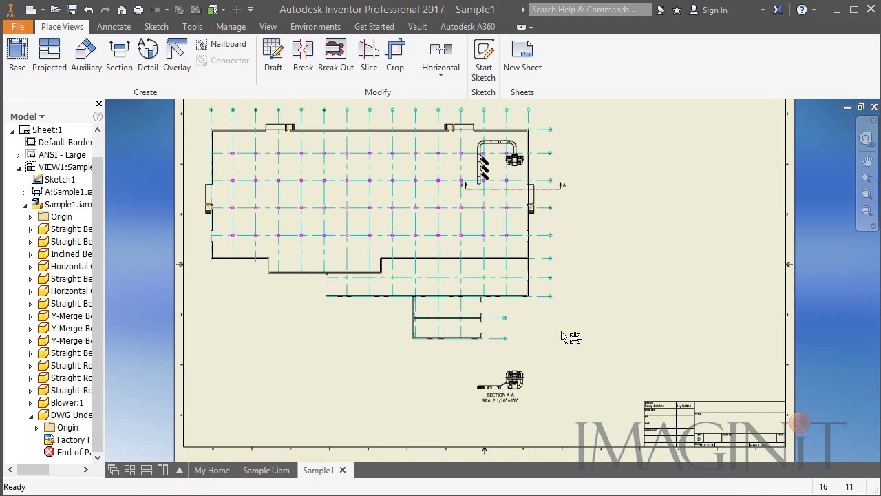
- Circle the conveyors on the plan and place detail view B to its right
{"action": "left_click", "coordinate": [147, 53]}
{"action": "left_click", "coordinate": [500, 225]}
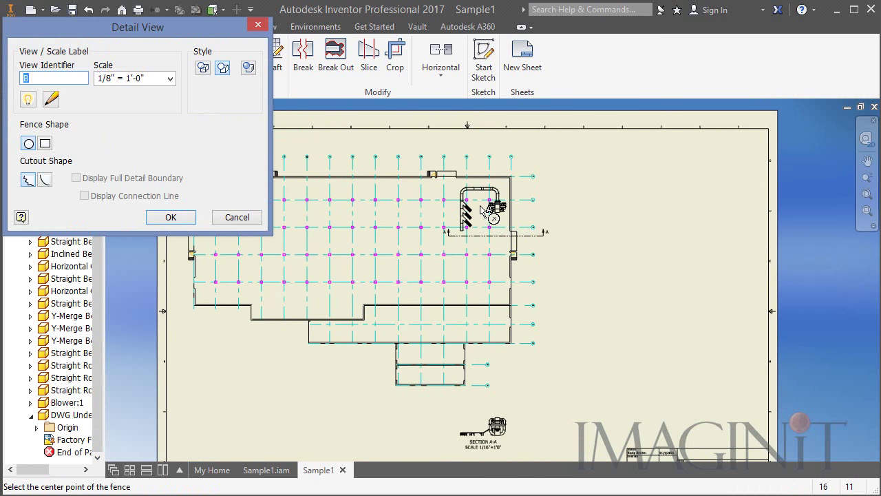
{"action": "left_click", "coordinate": [478, 203]}
{"action": "left_click", "coordinate": [545, 226]}
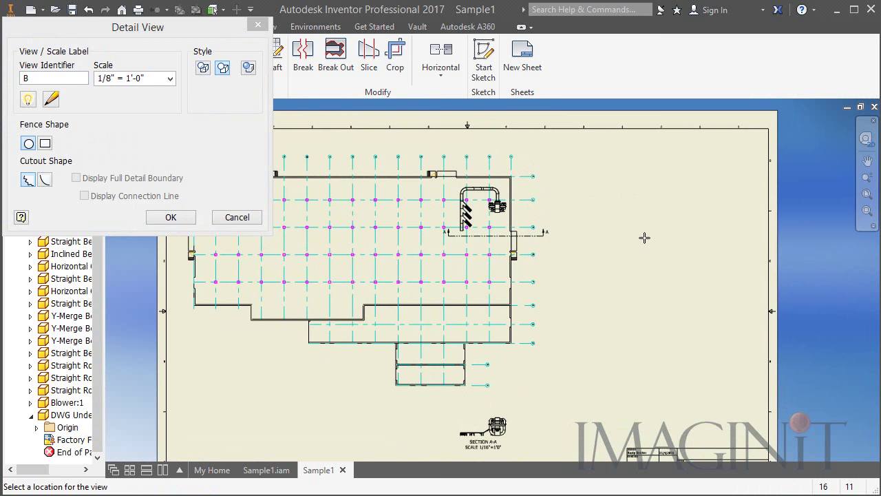
{"action": "left_click", "coordinate": [650, 252]}
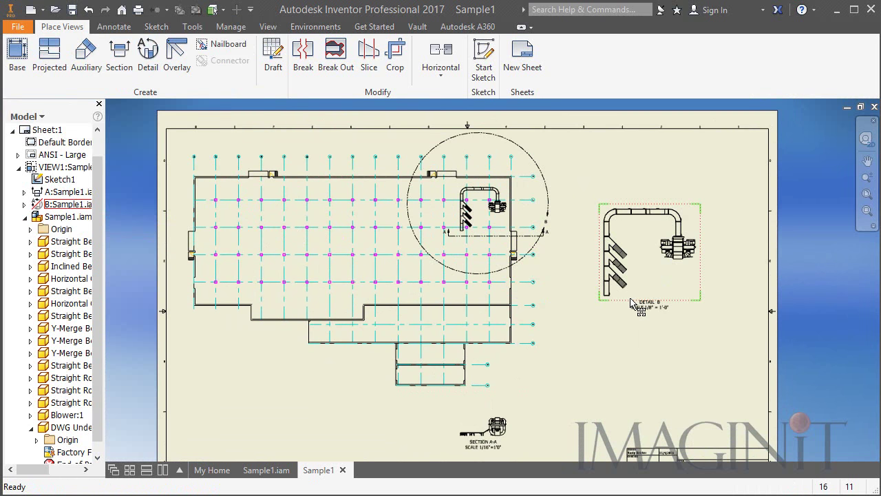
- Recover the DWG underlay in detail B so it shows the floor plan
{"action": "left_click", "coordinate": [25, 204]}
{"action": "left_click", "coordinate": [30, 217]}
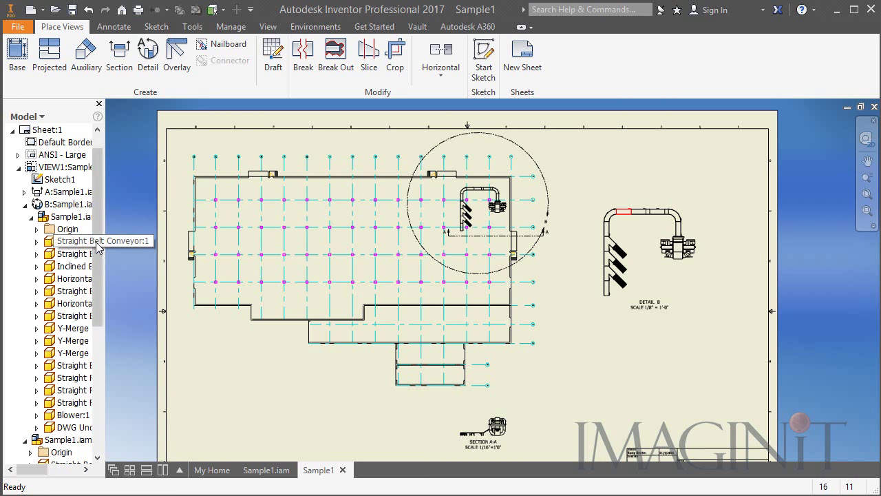
{"action": "left_click_drag", "start_coordinate": [103, 242], "coordinate": [103, 263]}
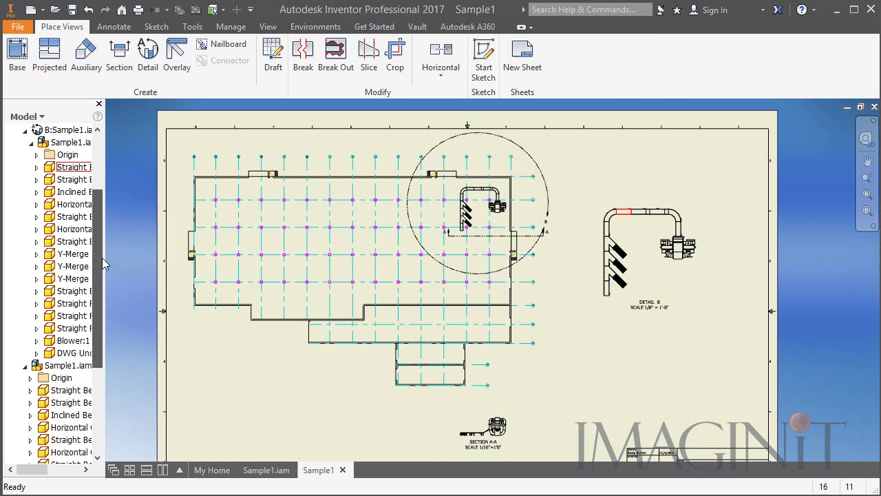
{"action": "left_click", "coordinate": [37, 352]}
{"action": "right_click", "coordinate": [69, 383]}
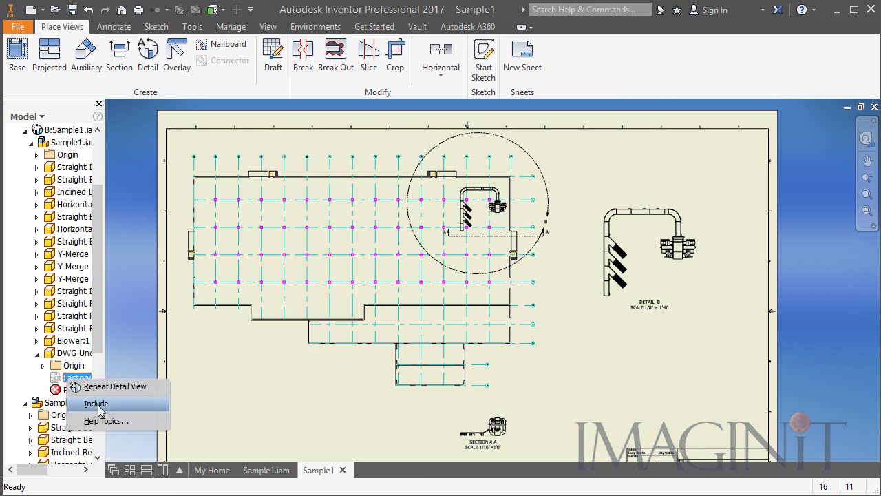
{"action": "left_click", "coordinate": [97, 386]}
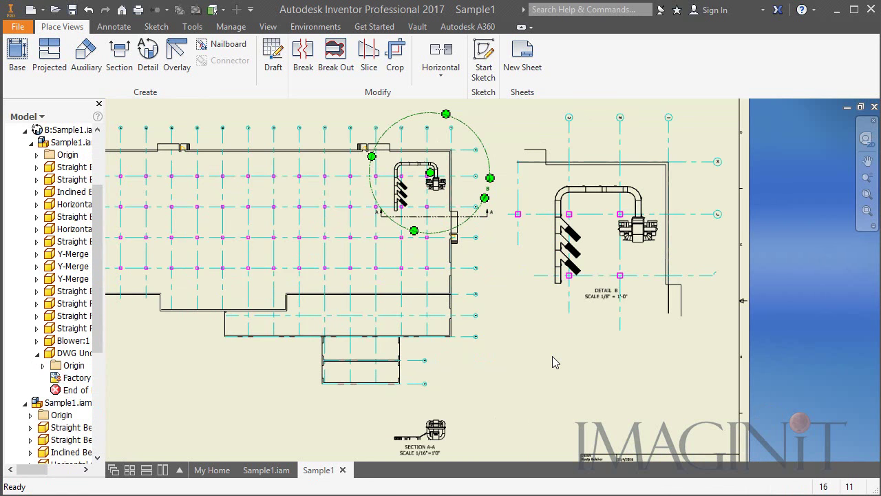
{"action": "left_click", "coordinate": [552, 356]}
{"action": "middle_click_drag", "start_coordinate": [551, 377], "coordinate": [556, 405]}
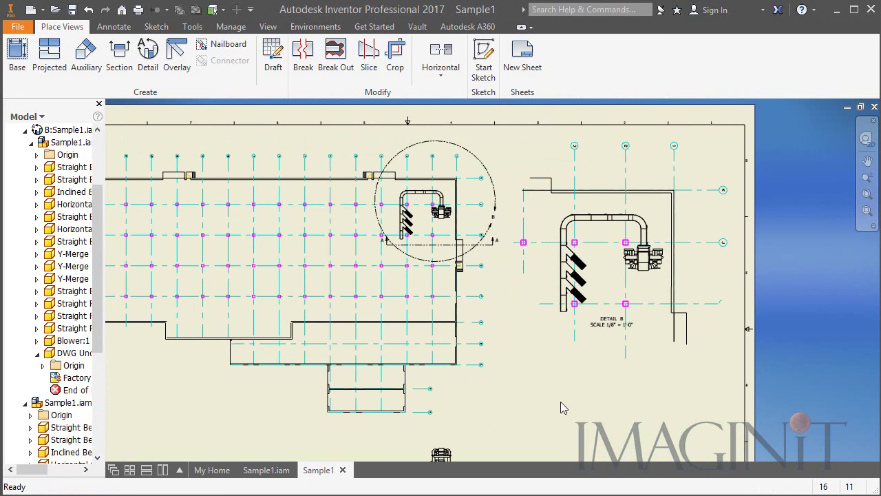
- Add an Architectural-style 43'-4 7/8" dimension beneath detail B
{"action": "left_click", "coordinate": [114, 26]}
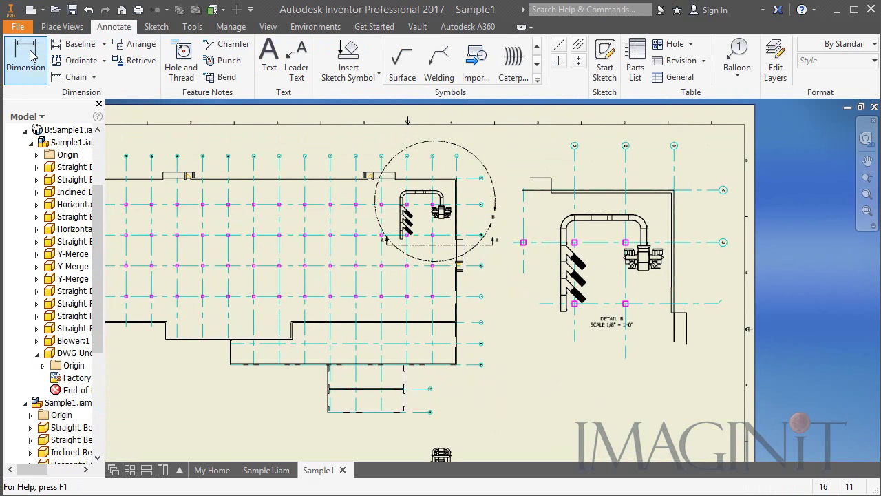
{"action": "left_click", "coordinate": [25, 57]}
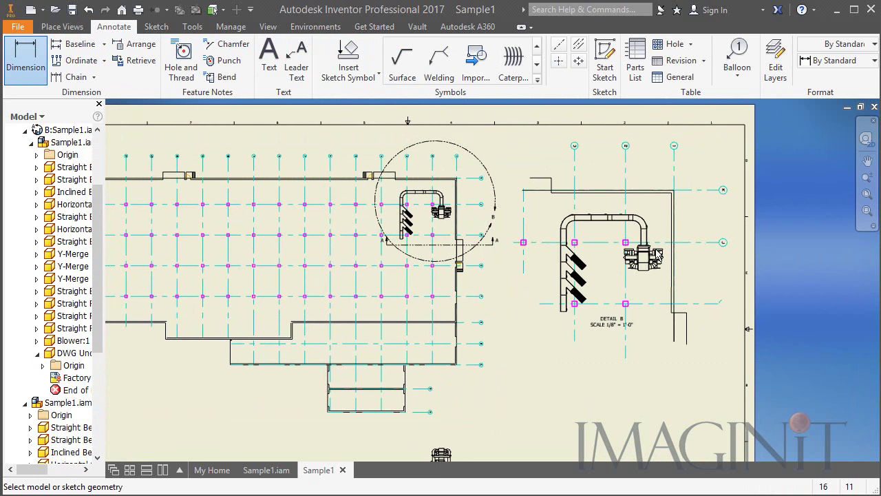
{"action": "left_click", "coordinate": [836, 60]}
{"action": "left_click", "coordinate": [831, 92]}
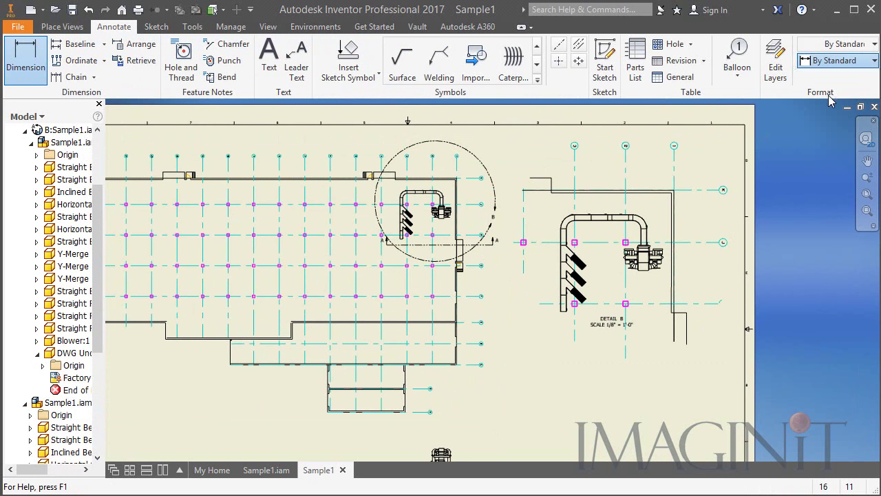
{"action": "scroll", "coordinate": [655, 312], "scroll_direction": "down", "scroll_amount": 5}
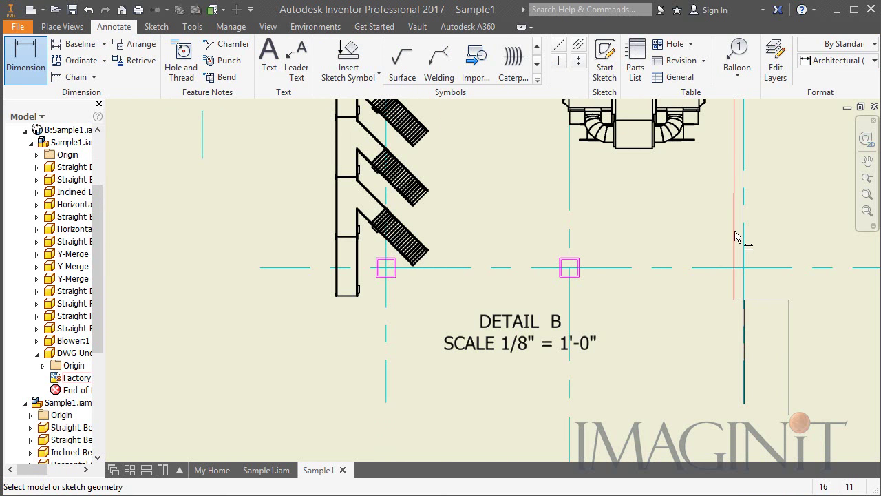
{"action": "left_click", "coordinate": [736, 237]}
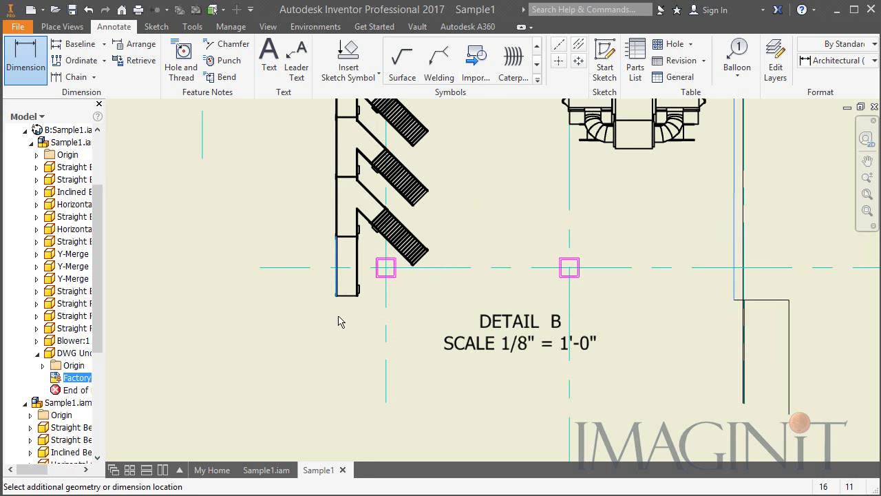
{"action": "left_click", "coordinate": [457, 415]}
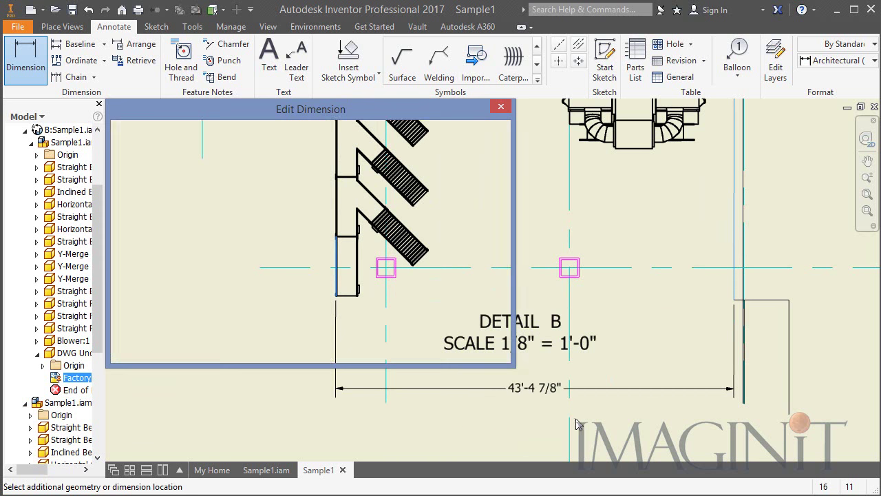
{"action": "left_click", "coordinate": [421, 348]}
- Zoom out to the whole sheet and nudge it slightly up and left
{"action": "scroll", "coordinate": [585, 344], "scroll_direction": "down", "scroll_amount": 5}
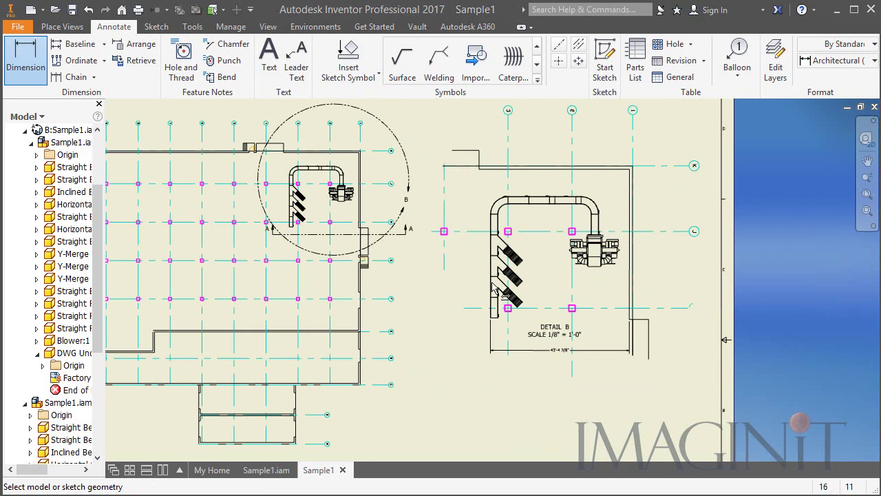
{"action": "key", "text": "Home"}
{"action": "key", "text": "F2"}
{"action": "left_click_drag", "start_coordinate": [543, 282], "coordinate": [542, 281]}
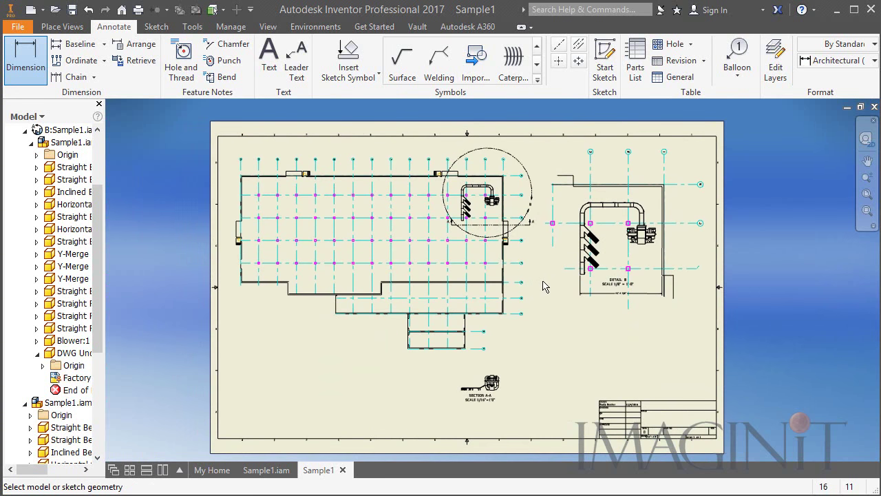
{"action": "left_click", "coordinate": [68, 26]}
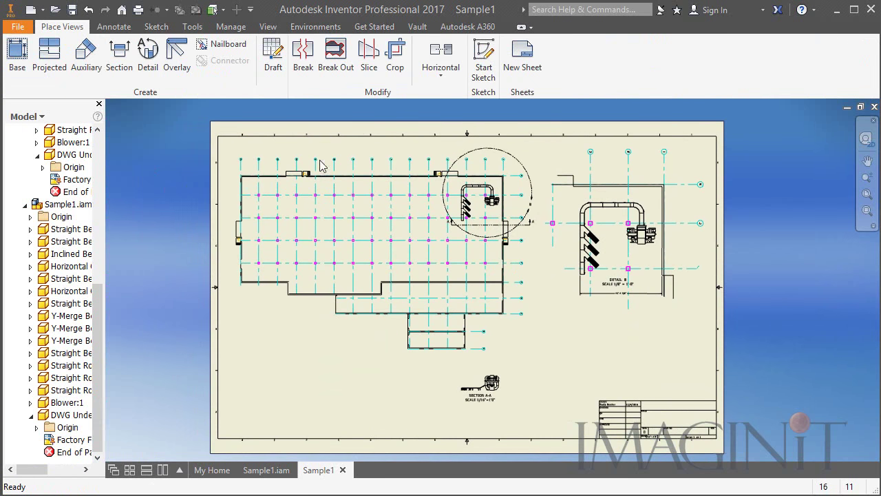
- Add Sheet 2 and place an isometric base view of Sample1 at scale 0.02
{"action": "left_click", "coordinate": [521, 68]}
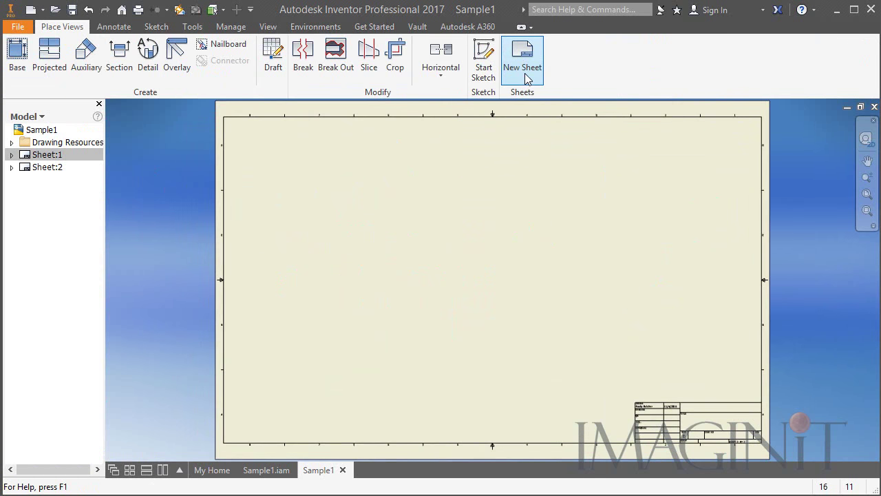
{"action": "left_click", "coordinate": [17, 55]}
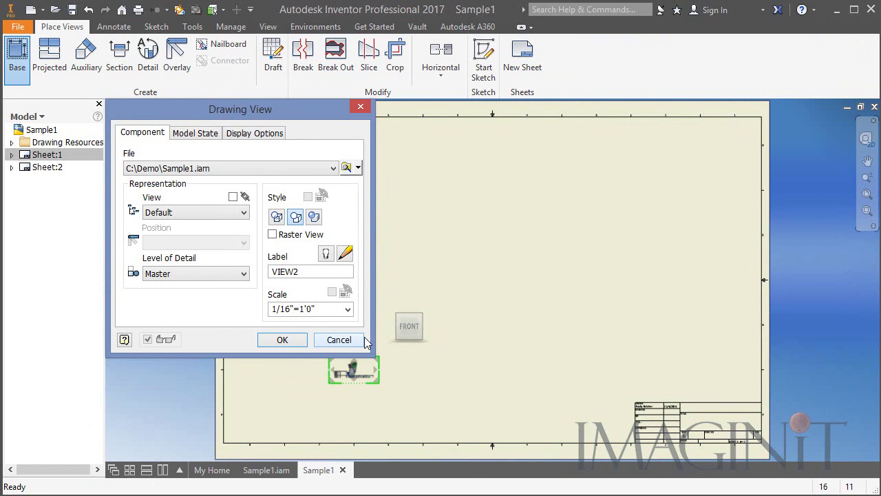
{"action": "mouse_move", "coordinate": [422, 320]}
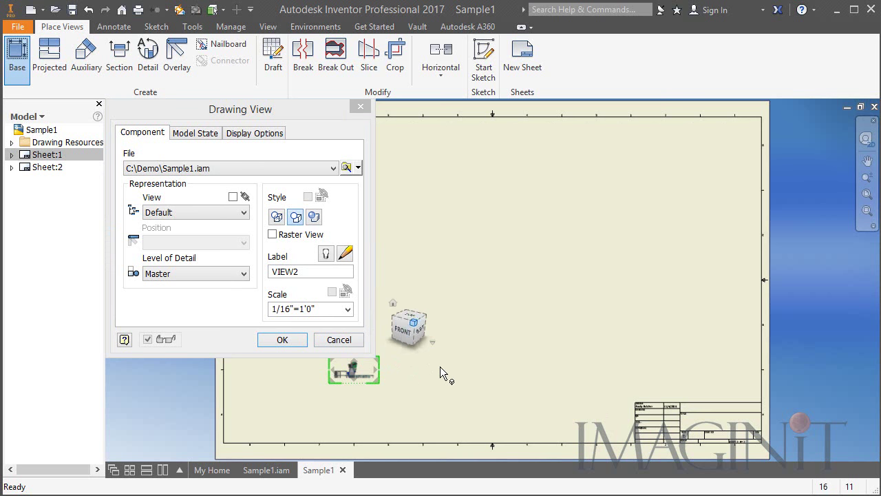
{"action": "left_click_drag", "start_coordinate": [378, 382], "coordinate": [468, 434]}
{"action": "left_click_drag", "start_coordinate": [413, 387], "coordinate": [559, 259]}
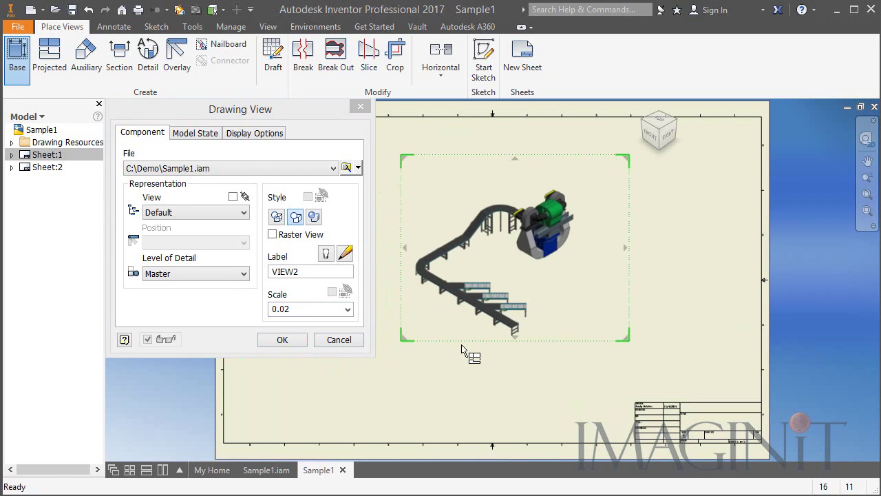
{"action": "left_click", "coordinate": [282, 340]}
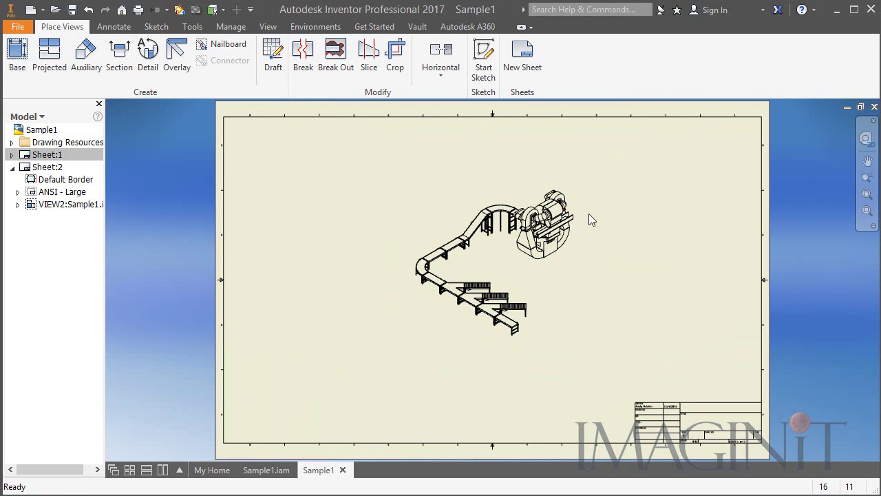
- Move VIEW2 up and to the left on Sheet 2
{"action": "scroll", "coordinate": [588, 213], "scroll_direction": "down", "scroll_amount": 3}
{"action": "middle_click_drag", "start_coordinate": [583, 217], "coordinate": [556, 236]}
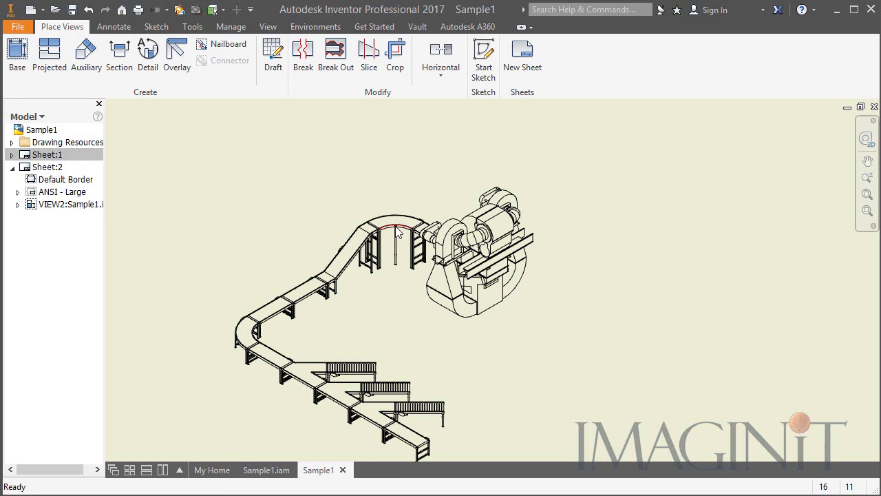
{"action": "scroll", "coordinate": [409, 264], "scroll_direction": "down", "scroll_amount": 5}
{"action": "key", "text": "Escape"}
{"action": "left_click_drag", "start_coordinate": [319, 210], "coordinate": [248, 196]}
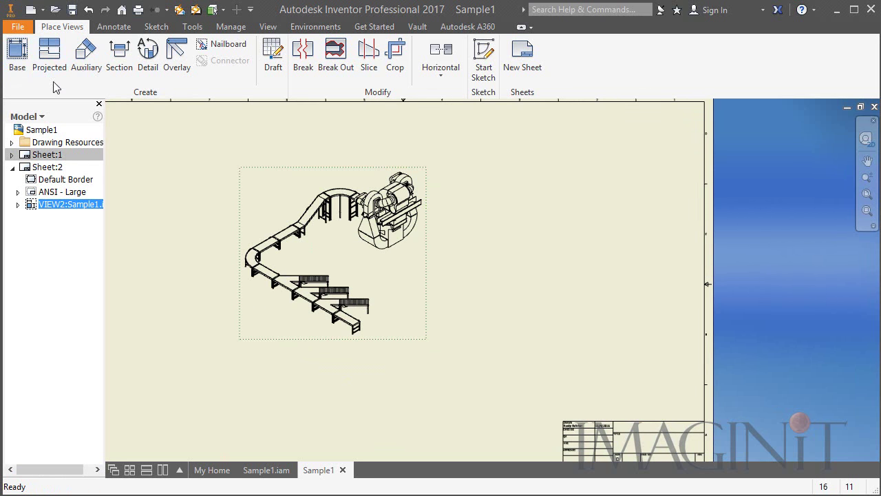
{"action": "left_click", "coordinate": [114, 26]}
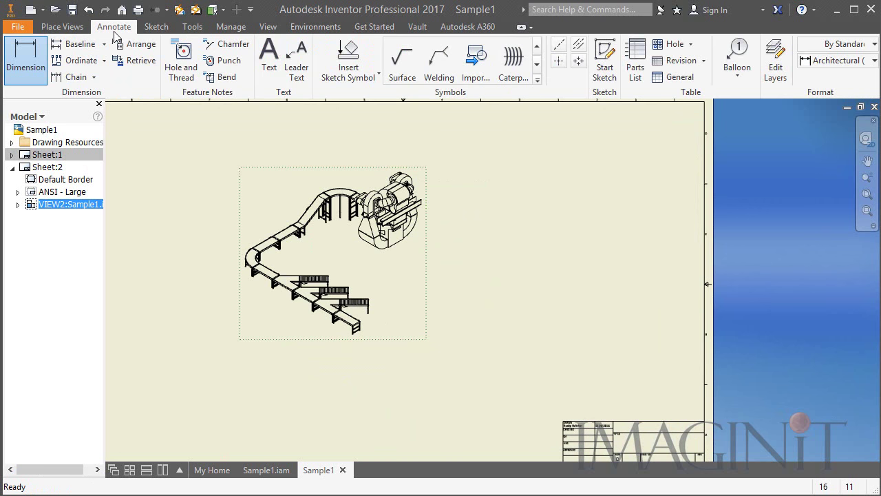
- Add a parts list with BOM view enabled at the sheet's top right
{"action": "left_click", "coordinate": [635, 60]}
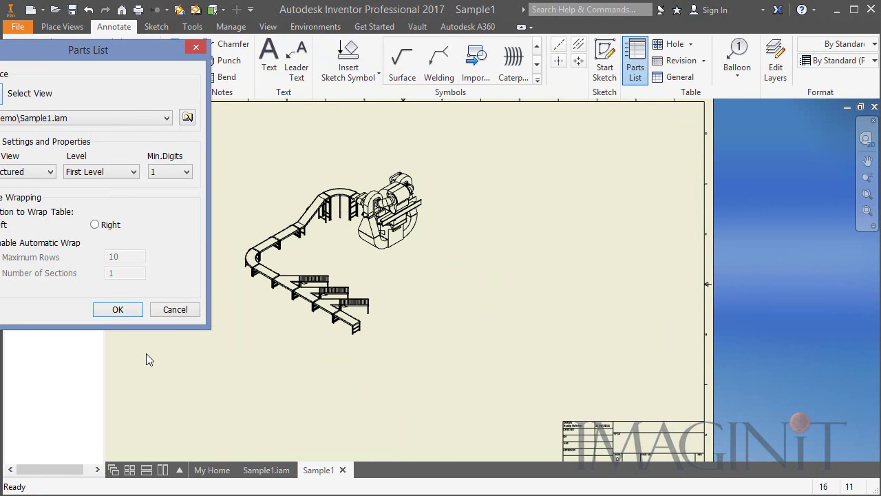
{"action": "left_click", "coordinate": [118, 310]}
{"action": "left_click", "coordinate": [118, 236]}
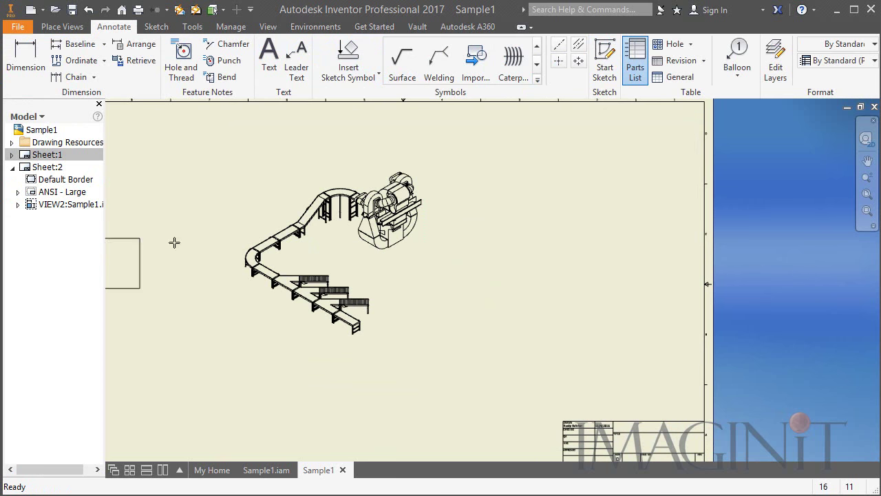
{"action": "left_click", "coordinate": [590, 130]}
{"action": "scroll", "coordinate": [510, 232], "scroll_direction": "down", "scroll_amount": 3}
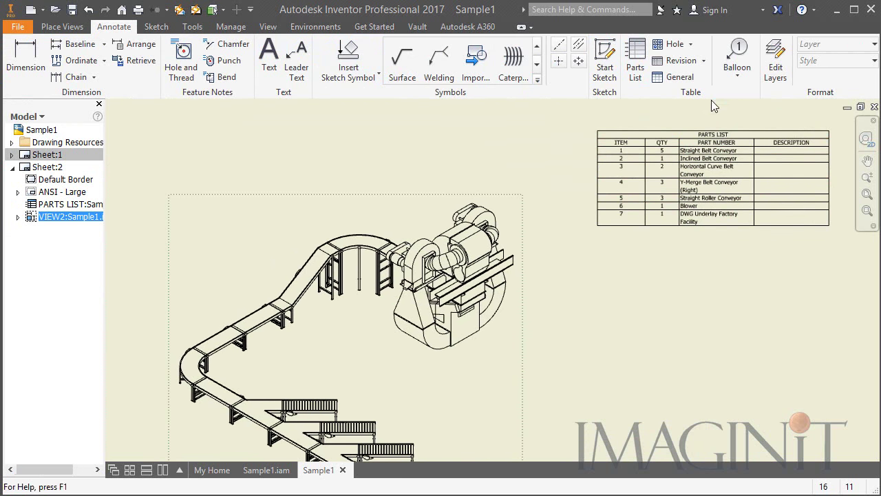
- Balloon the blower (6), straight conveyor (1) and curved conveyor (3)
{"action": "left_click", "coordinate": [737, 58]}
{"action": "scroll", "coordinate": [495, 210], "scroll_direction": "down", "scroll_amount": 3}
{"action": "left_click", "coordinate": [493, 222]}
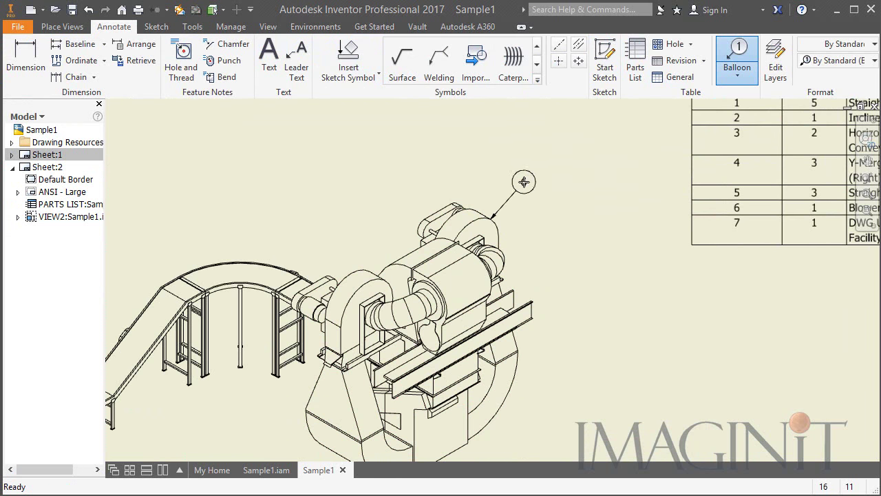
{"action": "left_click", "coordinate": [525, 181]}
{"action": "left_click", "coordinate": [308, 278]}
{"action": "left_click", "coordinate": [336, 241]}
{"action": "left_click", "coordinate": [248, 266]}
{"action": "left_click", "coordinate": [257, 227]}
- Add balloon 2 on the inclined conveyor and a second balloon 1, then finish ballooning
{"action": "scroll", "coordinate": [221, 268], "scroll_direction": "up", "scroll_amount": 4}
{"action": "scroll", "coordinate": [432, 229], "scroll_direction": "down", "scroll_amount": 2}
{"action": "left_click", "coordinate": [418, 219]}
{"action": "left_click", "coordinate": [384, 191]}
{"action": "left_click", "coordinate": [345, 289]}
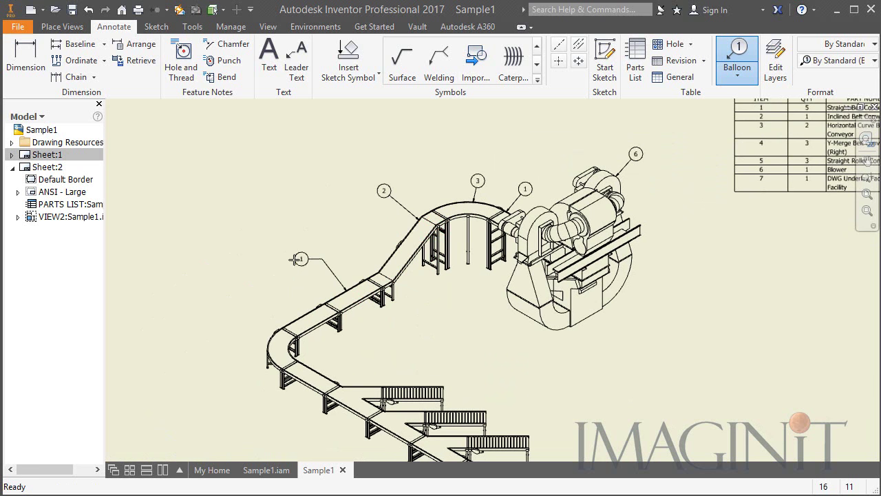
{"action": "right_click", "coordinate": [339, 217]}
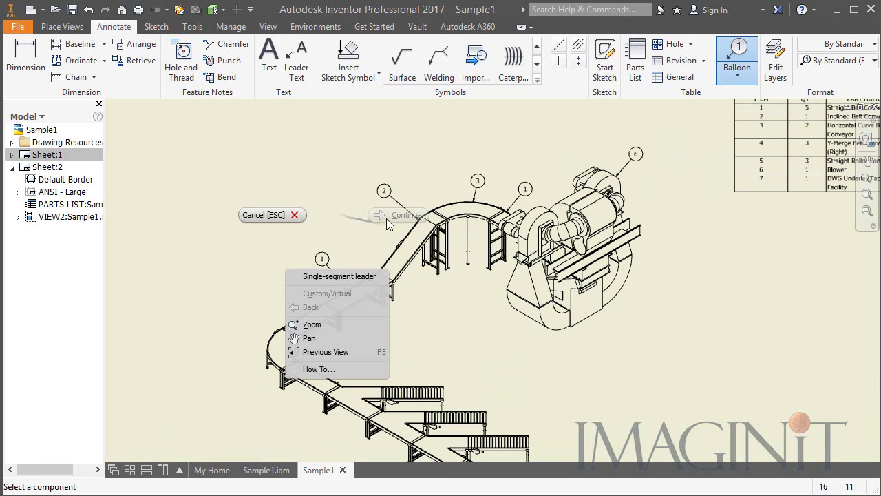
{"action": "left_click", "coordinate": [293, 215]}
{"action": "scroll", "coordinate": [352, 245], "scroll_direction": "up", "scroll_amount": 3}
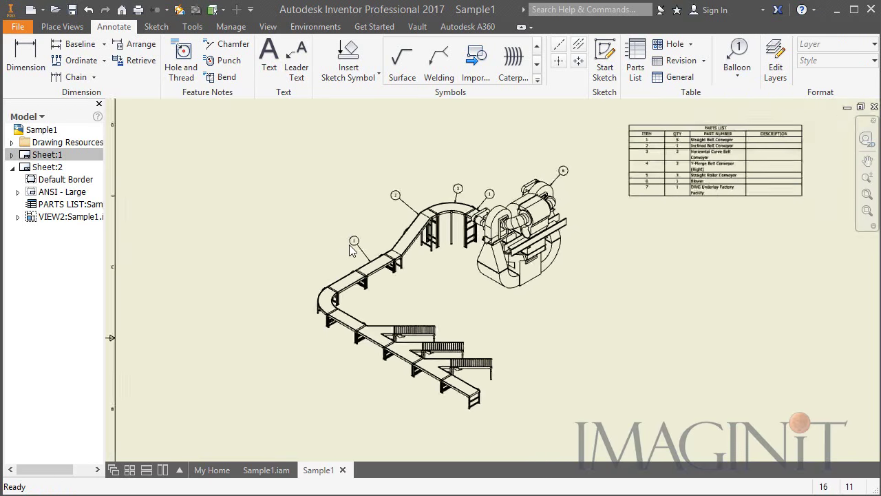
{"action": "scroll", "coordinate": [350, 249], "scroll_direction": "up", "scroll_amount": 2}
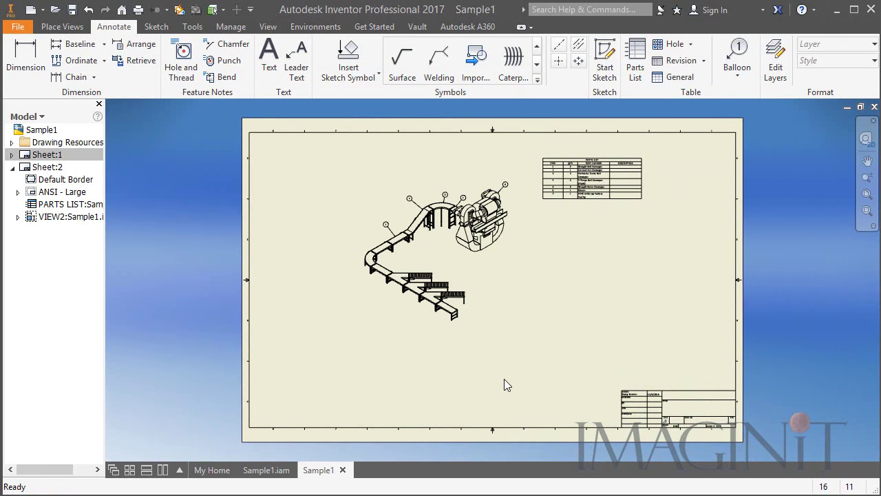
- Return to Sample1.iam and select the blower in the layout
{"action": "left_click", "coordinate": [265, 469]}
{"action": "scroll", "coordinate": [656, 284], "scroll_direction": "down", "scroll_amount": 3}
{"action": "middle_click_drag", "start_coordinate": [656, 284], "coordinate": [602, 385]}
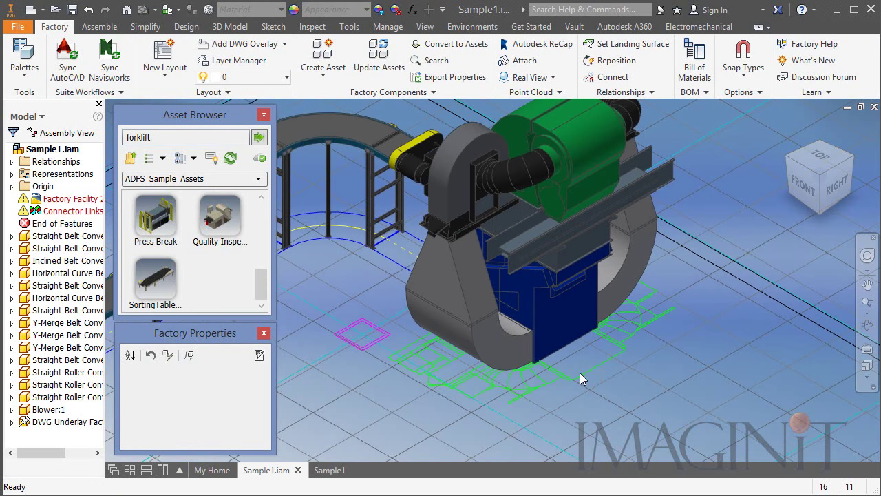
{"action": "scroll", "coordinate": [579, 372], "scroll_direction": "up", "scroll_amount": 3}
{"action": "left_click", "coordinate": [560, 293]}
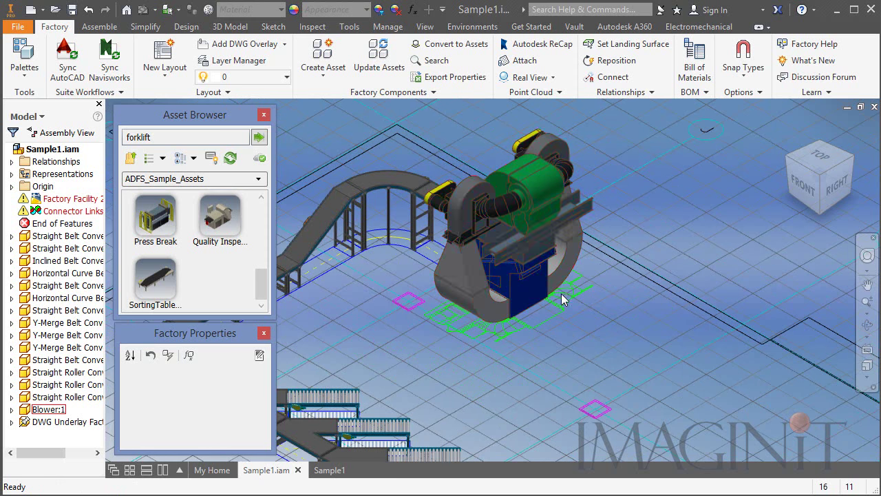
- Place a Catwalk asset beside the blower, rotated 90 degrees
{"action": "left_click", "coordinate": [165, 137]}
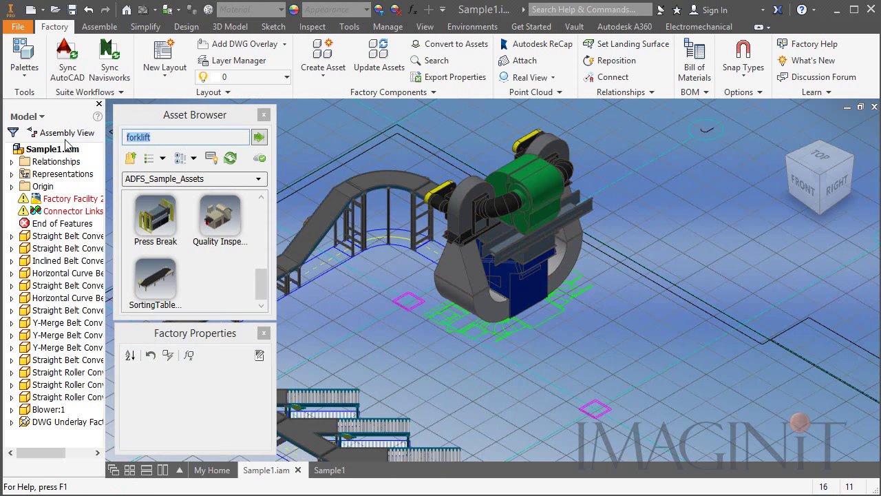
{"action": "type", "text": "cat"}
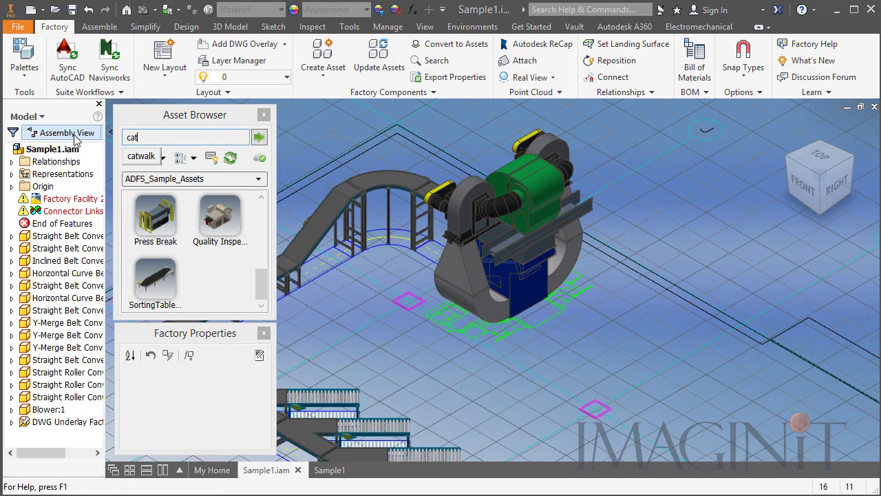
{"action": "key", "text": "Return"}
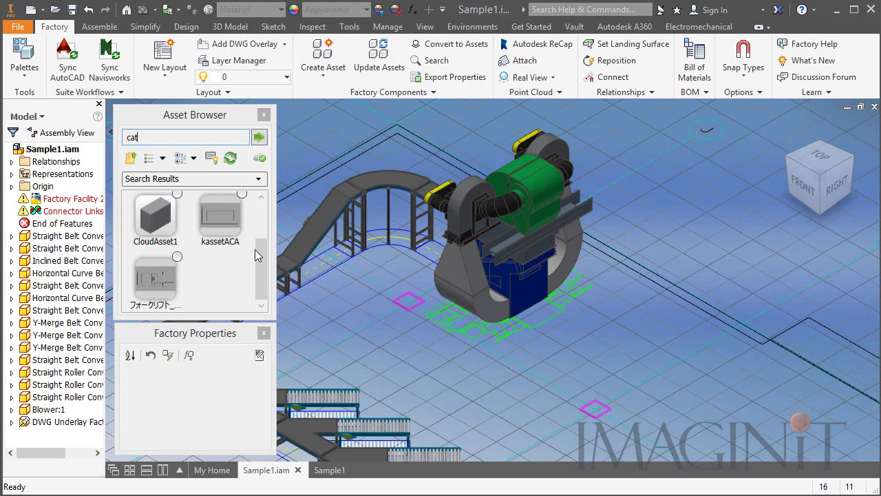
{"action": "scroll", "coordinate": [228, 234], "scroll_direction": "up", "scroll_amount": 3}
{"action": "left_click", "coordinate": [155, 221]}
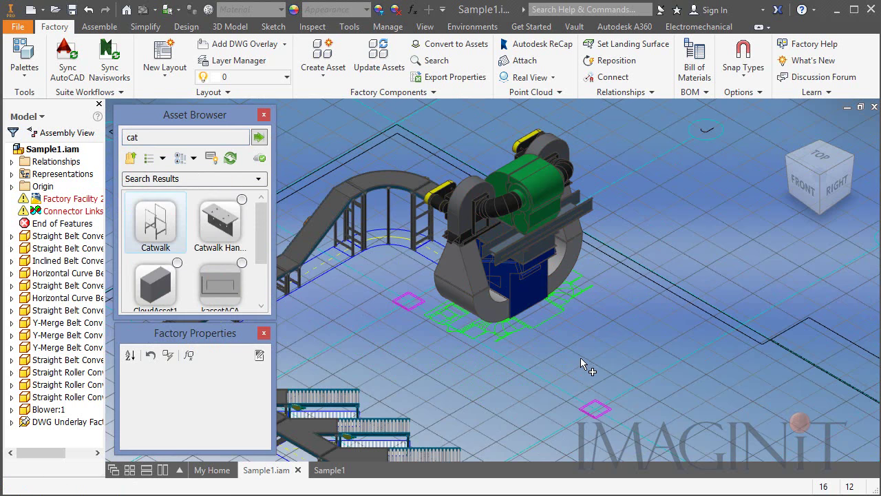
{"action": "left_click", "coordinate": [635, 340]}
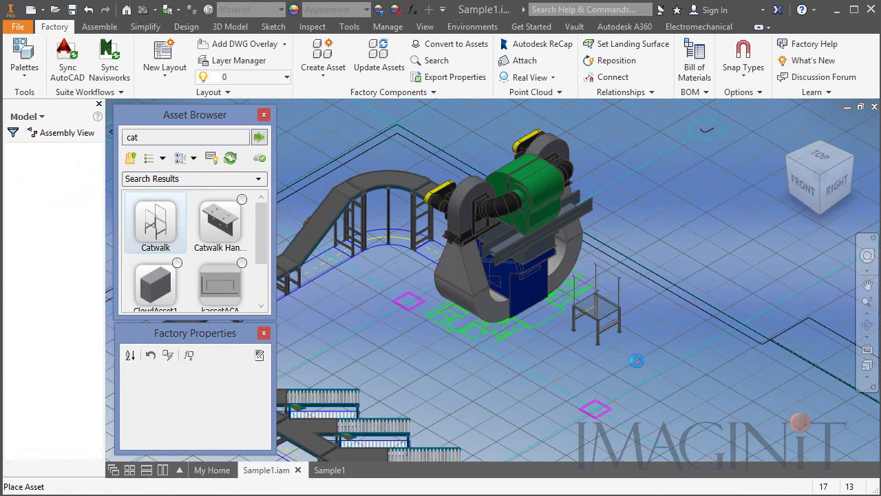
{"action": "left_click_drag", "start_coordinate": [643, 319], "coordinate": [575, 337]}
{"action": "right_click", "coordinate": [575, 339]}
{"action": "left_click", "coordinate": [623, 346]}
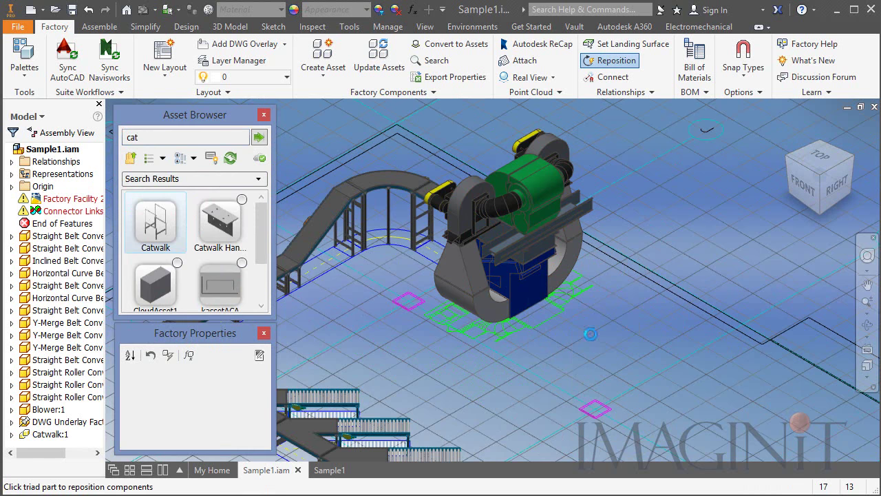
{"action": "right_click", "coordinate": [540, 355]}
{"action": "left_click", "coordinate": [561, 358]}
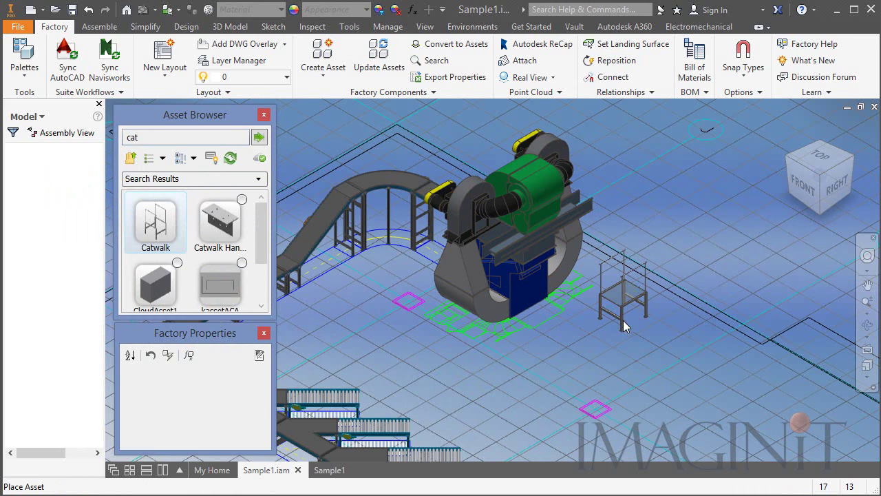
- Set the catwalk's Length and Leg Height to 100
{"action": "left_click", "coordinate": [631, 305]}
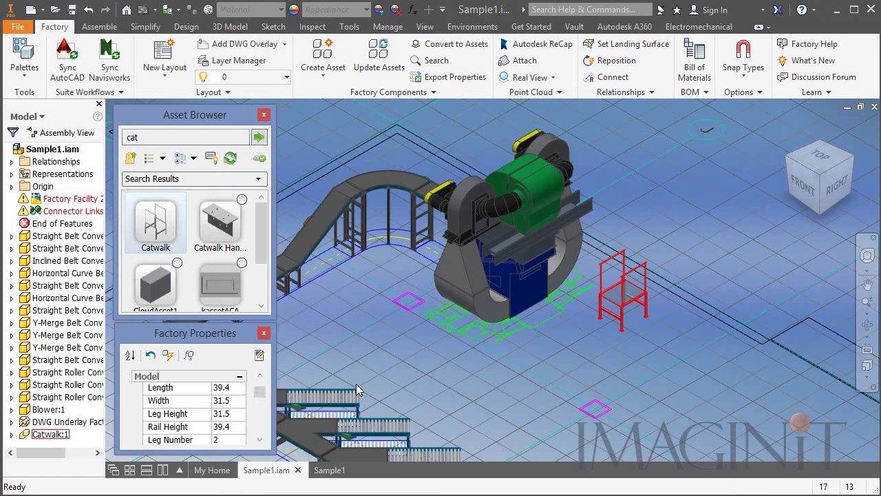
{"action": "left_click", "coordinate": [173, 387]}
{"action": "type", "text": "100"}
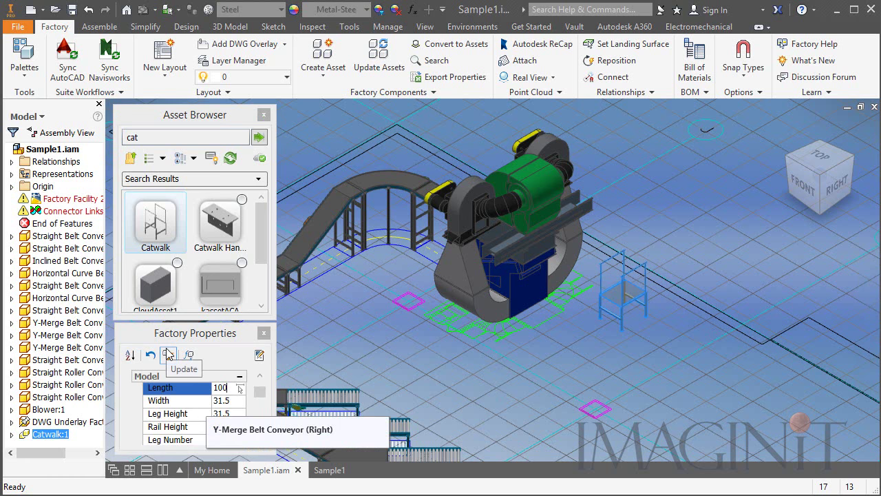
{"action": "left_click", "coordinate": [168, 354]}
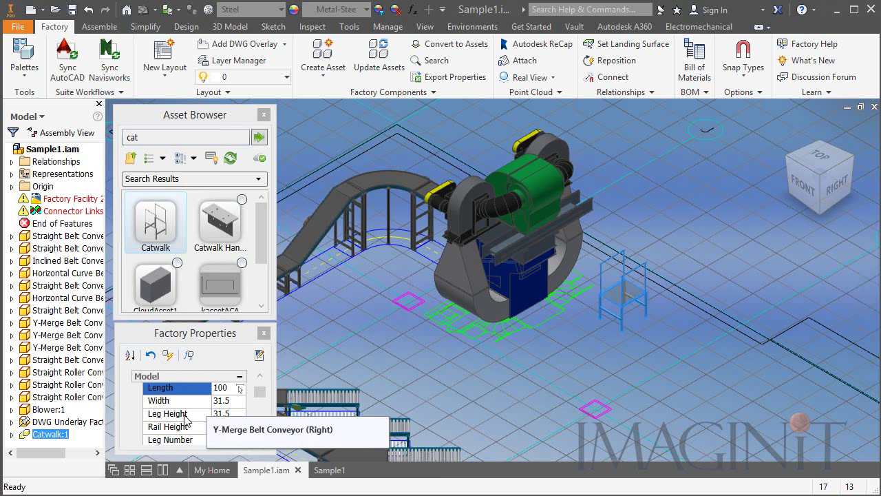
{"action": "left_click", "coordinate": [200, 417]}
{"action": "left_click", "coordinate": [234, 413]}
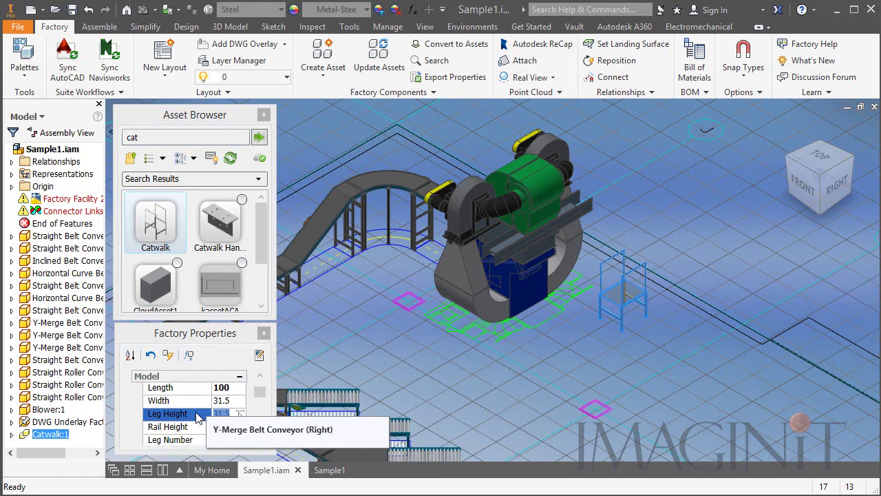
{"action": "key", "text": "Return"}
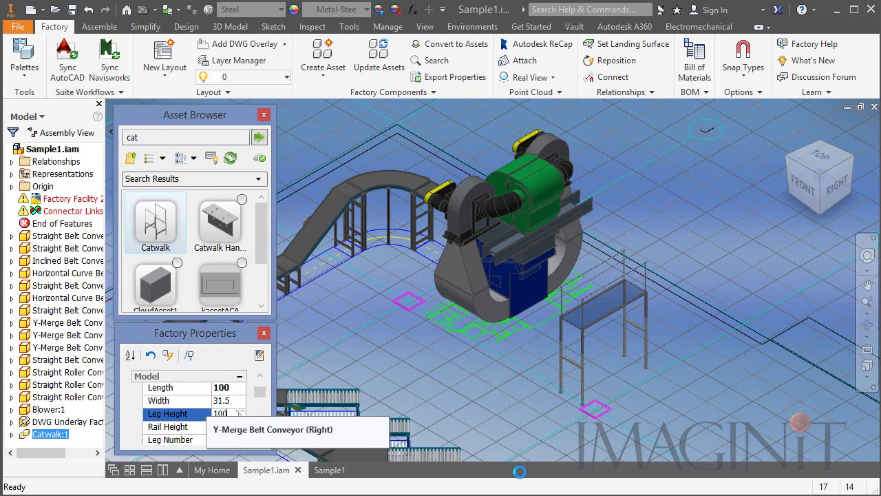
{"action": "left_click", "coordinate": [502, 410]}
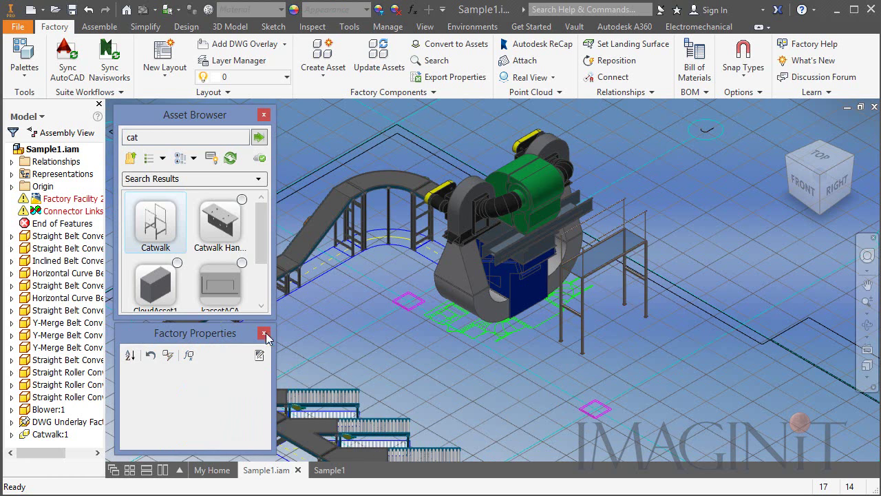
{"action": "double_click", "coordinate": [141, 137]}
- Place a Stair asset against the catwalk platform
{"action": "type", "text": "s"}
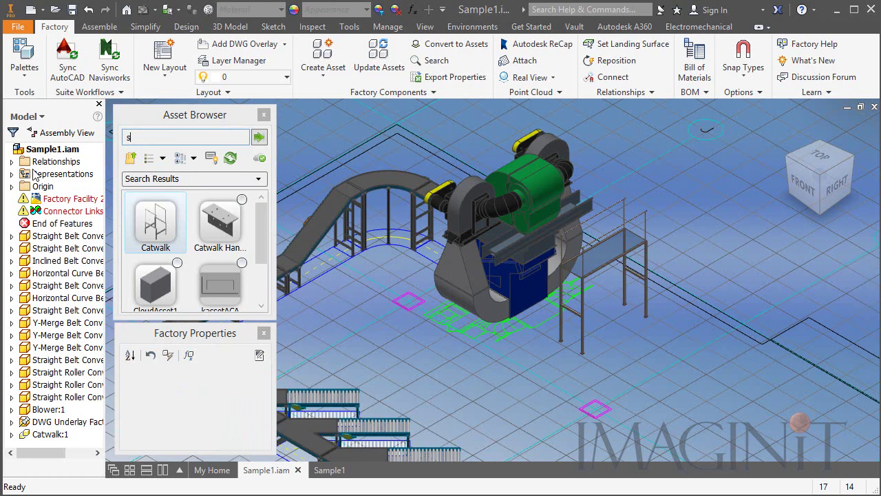
{"action": "type", "text": "tair"}
{"action": "key", "text": "Return"}
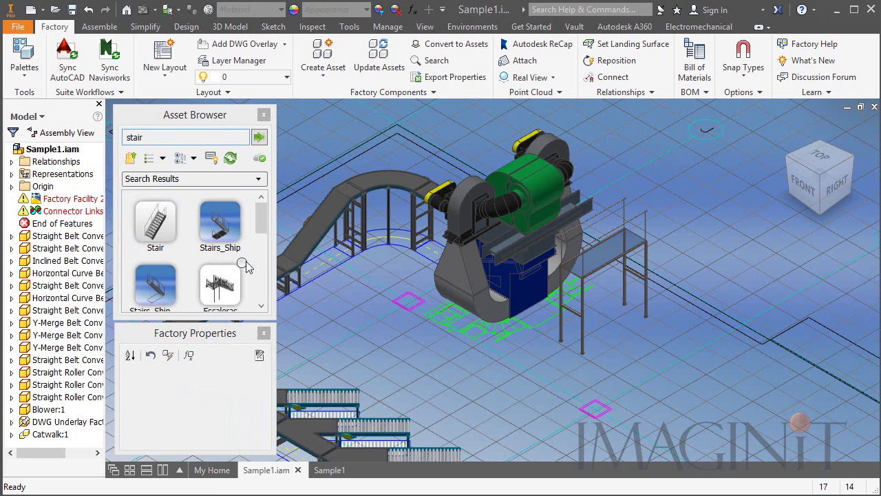
{"action": "left_click_drag", "start_coordinate": [510, 415], "coordinate": [543, 354]}
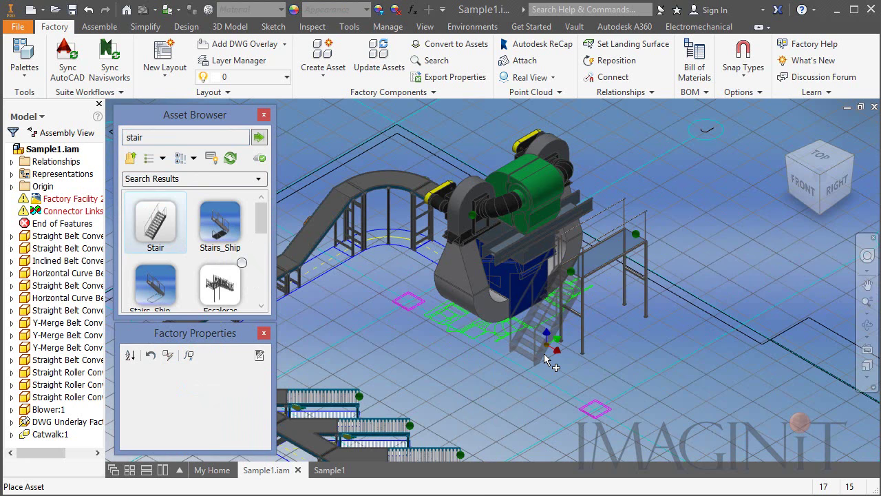
{"action": "left_click", "coordinate": [543, 353]}
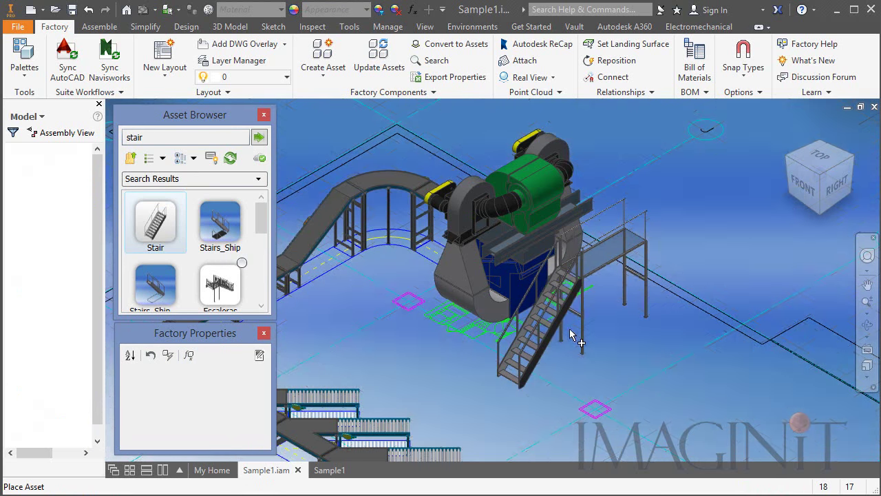
{"action": "right_click", "coordinate": [619, 357]}
{"action": "left_click", "coordinate": [637, 366]}
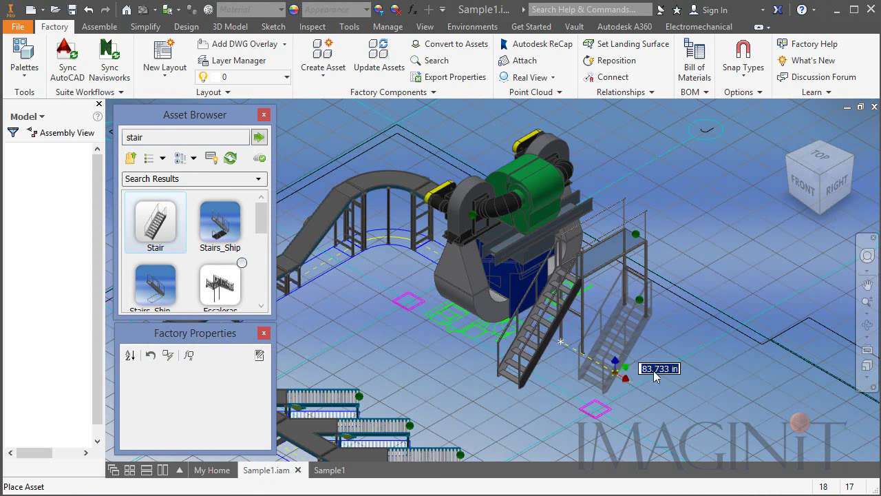
- In top view, move the catwalk and stair to a new spot
{"action": "left_click", "coordinate": [620, 230]}
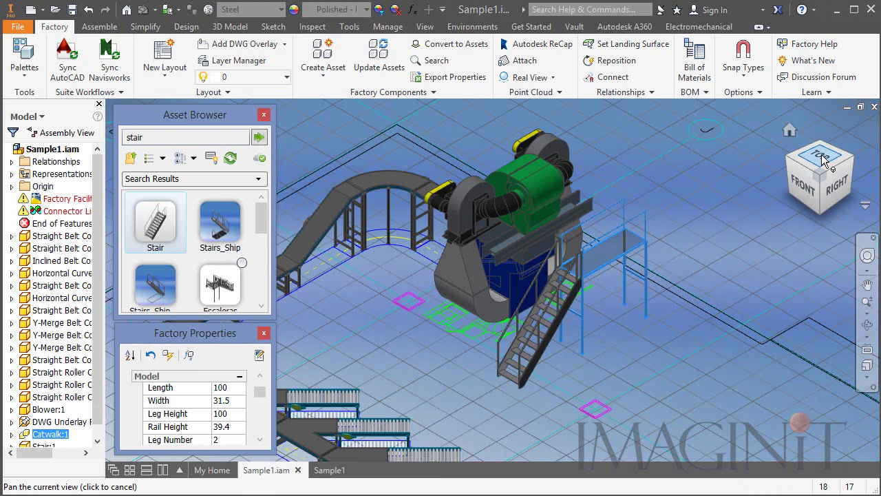
{"action": "left_click_drag", "start_coordinate": [829, 162], "coordinate": [729, 197]}
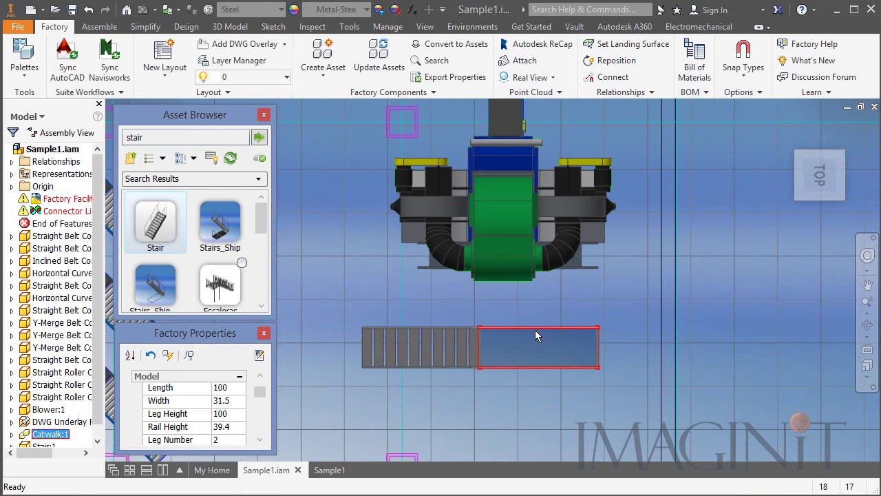
{"action": "left_click_drag", "start_coordinate": [516, 329], "coordinate": [488, 321]}
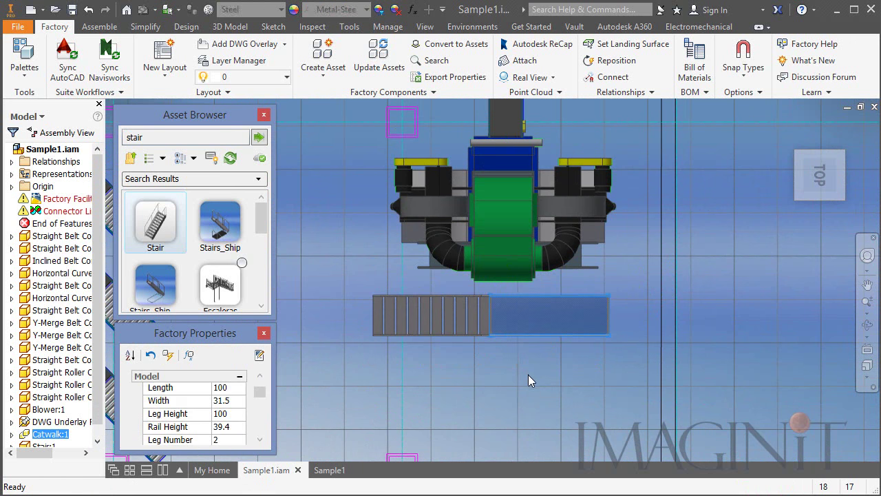
{"action": "scroll", "coordinate": [530, 404], "scroll_direction": "down", "scroll_amount": 3}
{"action": "middle_click_drag", "start_coordinate": [509, 417], "coordinate": [551, 241], "text": "shift"}
- Place a Forklift Truck near the stair, rotated -135 degrees
{"action": "double_click", "coordinate": [134, 137]}
{"action": "type", "text": "for"}
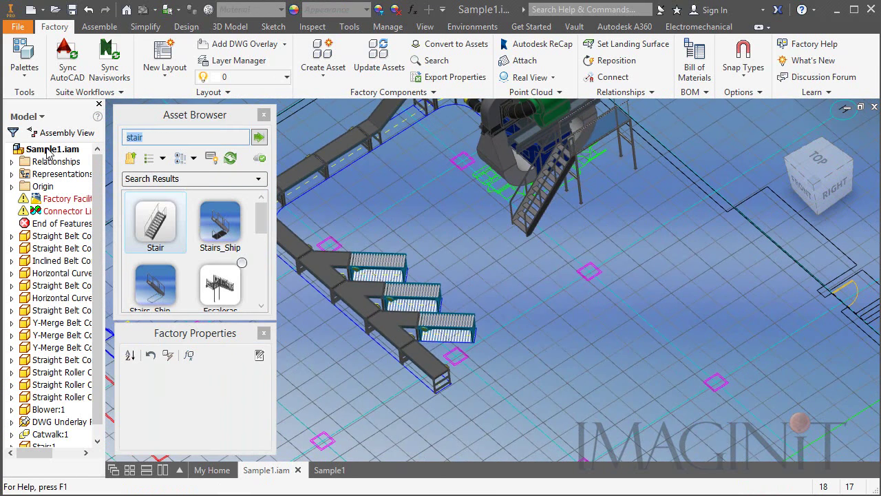
{"action": "type", "text": "k"}
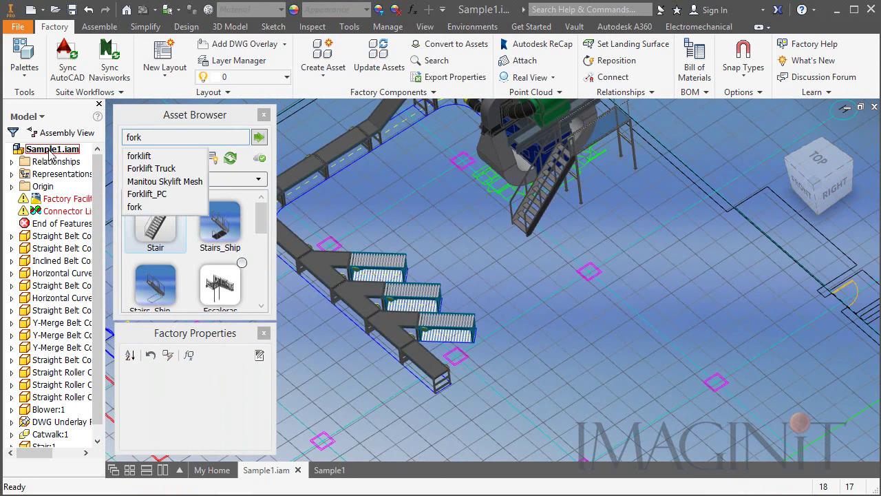
{"action": "key", "text": "Return"}
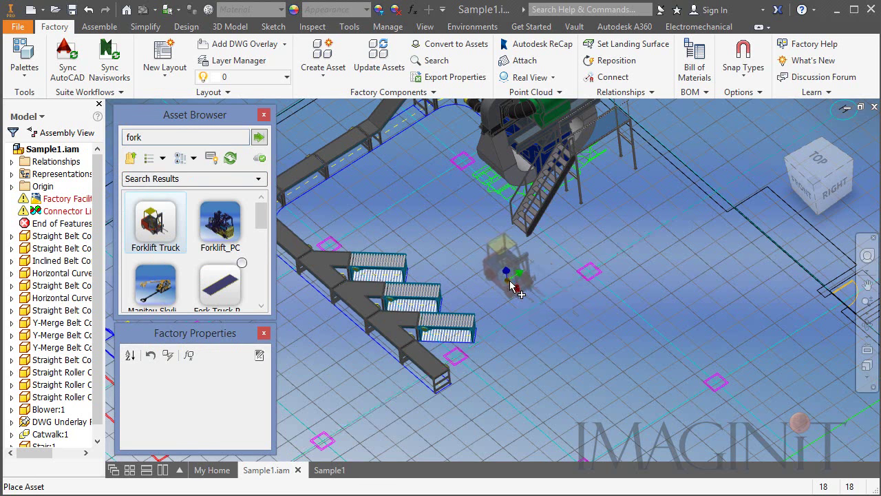
{"action": "scroll", "coordinate": [529, 303], "scroll_direction": "up", "scroll_amount": 3}
{"action": "left_click", "coordinate": [542, 294]}
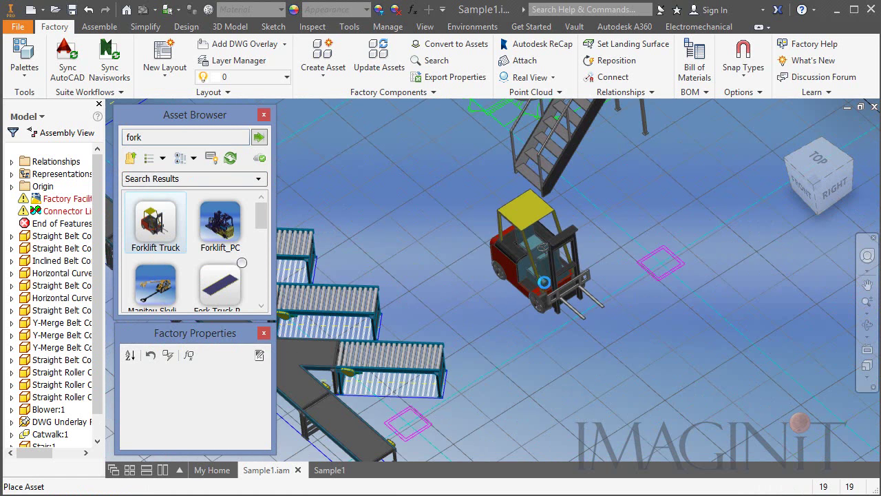
{"action": "left_click_drag", "start_coordinate": [578, 293], "coordinate": [441, 270]}
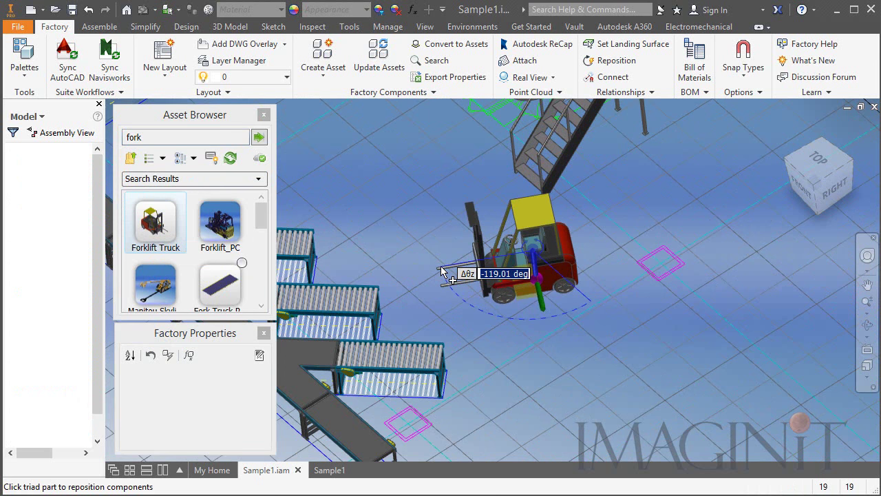
{"action": "type", "text": "-135"}
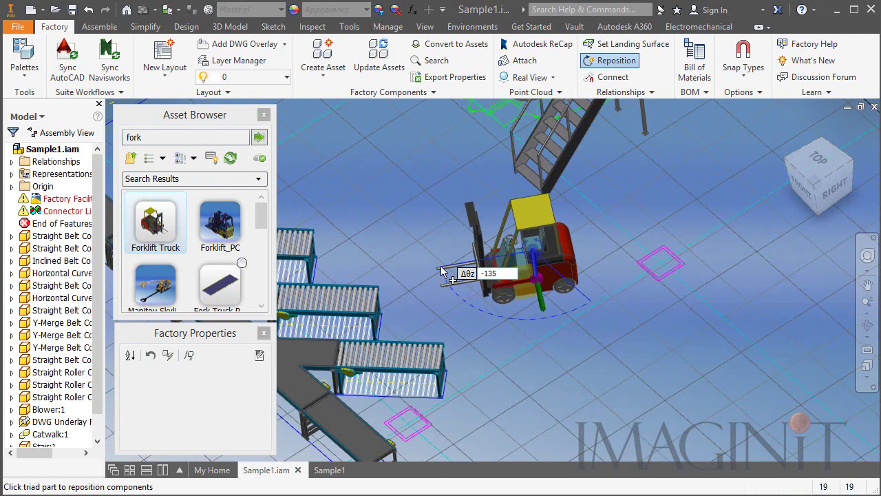
{"action": "key", "text": "Return"}
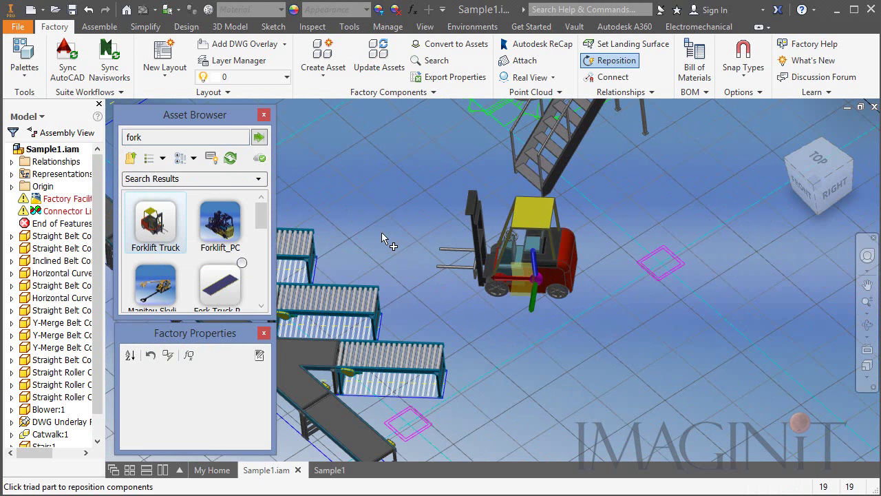
{"action": "right_click", "coordinate": [407, 235]}
{"action": "left_click", "coordinate": [410, 232]}
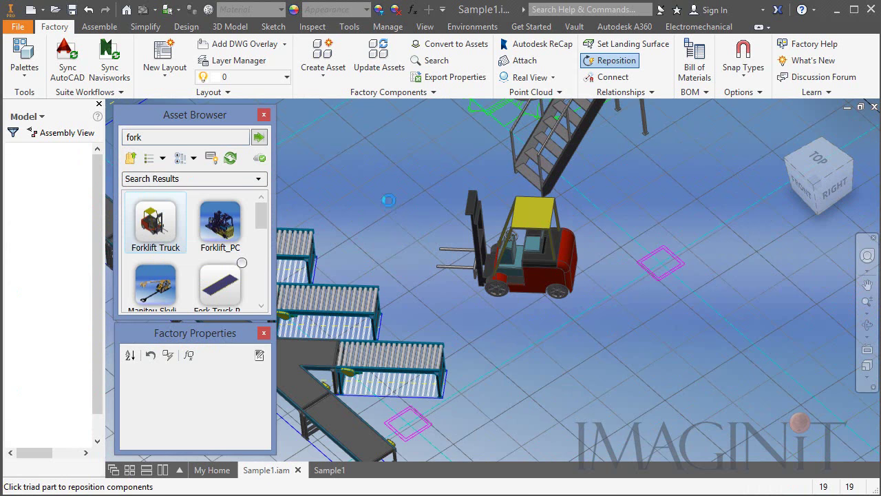
{"action": "right_click", "coordinate": [346, 198]}
{"action": "left_click", "coordinate": [349, 195]}
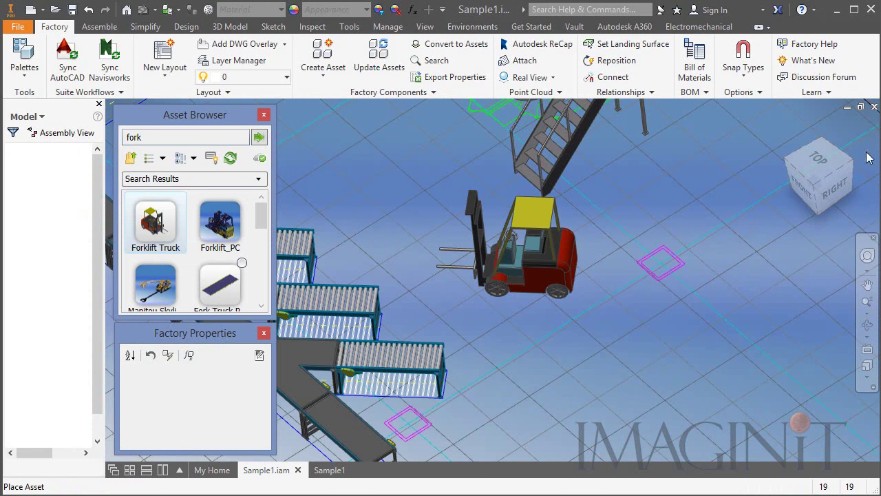
- From the top view, move the forklift beside the conveyor branches
{"action": "left_click", "coordinate": [818, 161]}
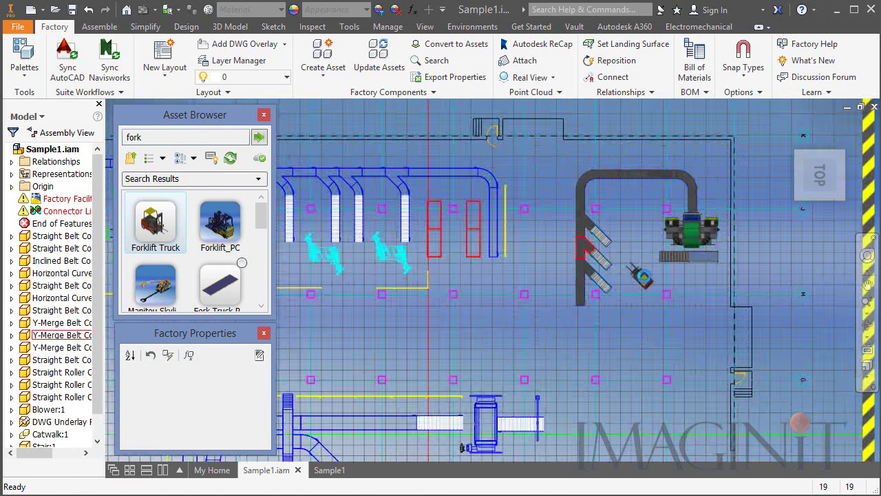
{"action": "left_click_drag", "start_coordinate": [631, 273], "coordinate": [617, 253]}
{"action": "left_click", "coordinate": [868, 284]}
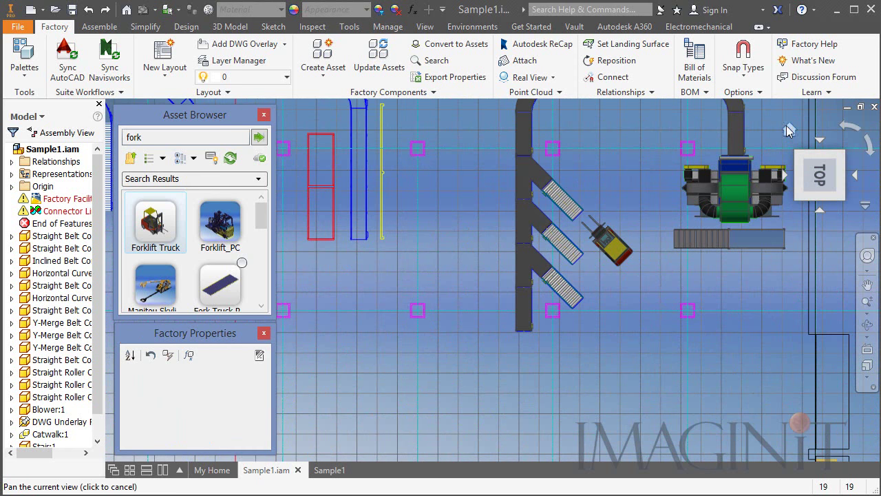
{"action": "left_click", "coordinate": [789, 131]}
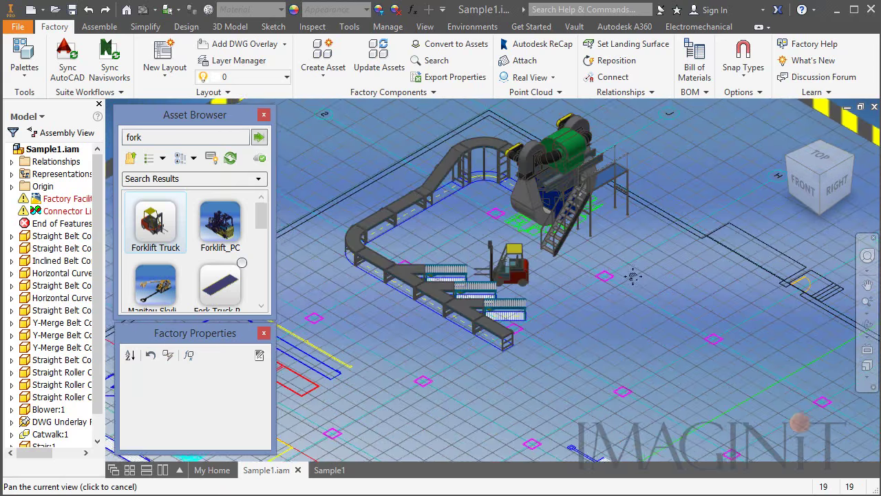
{"action": "key", "text": "Escape"}
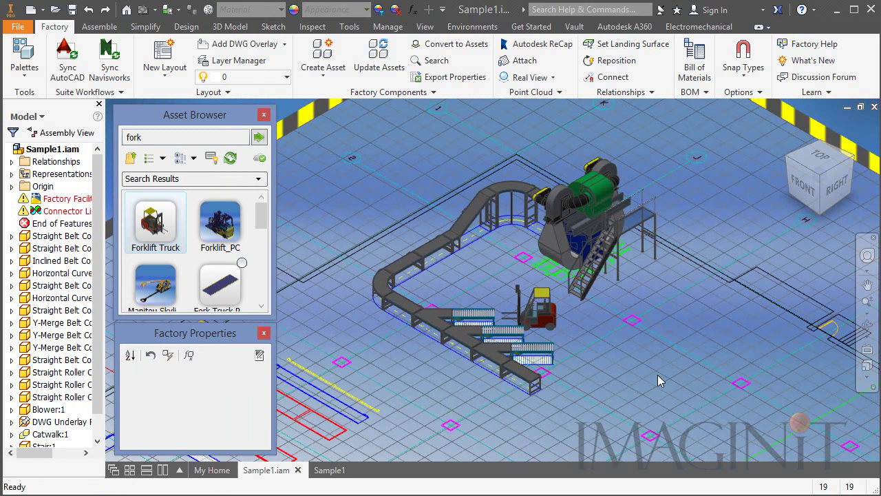
- Balloon the catwalk (8), stair (9) and forklift (10) in the Sample1 drawing
{"action": "left_click", "coordinate": [329, 469]}
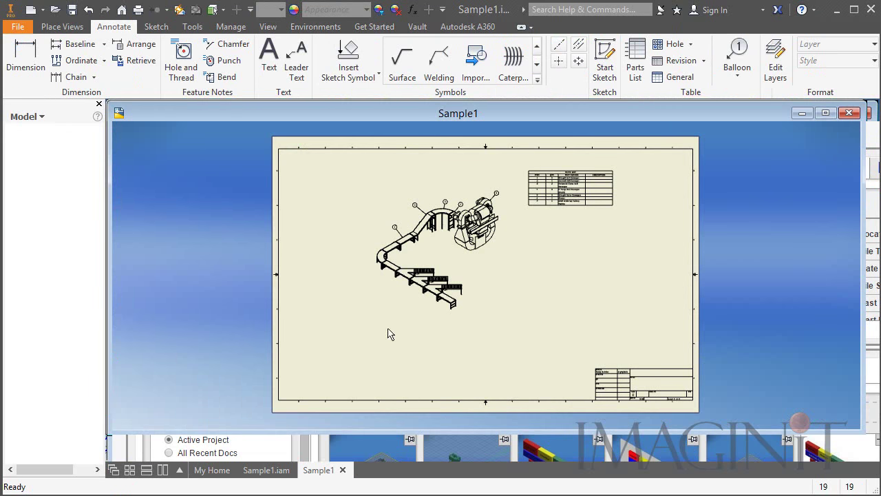
{"action": "scroll", "coordinate": [475, 261], "scroll_direction": "down", "scroll_amount": 5}
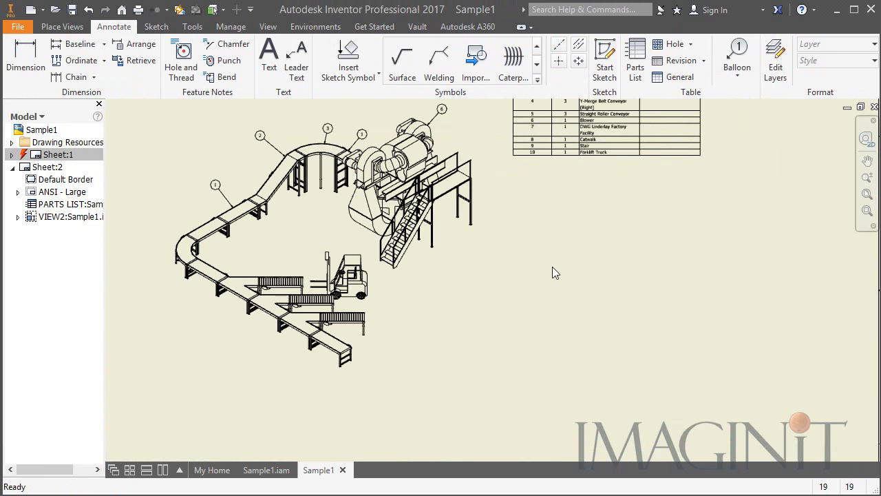
{"action": "scroll", "coordinate": [534, 280], "scroll_direction": "down", "scroll_amount": 5}
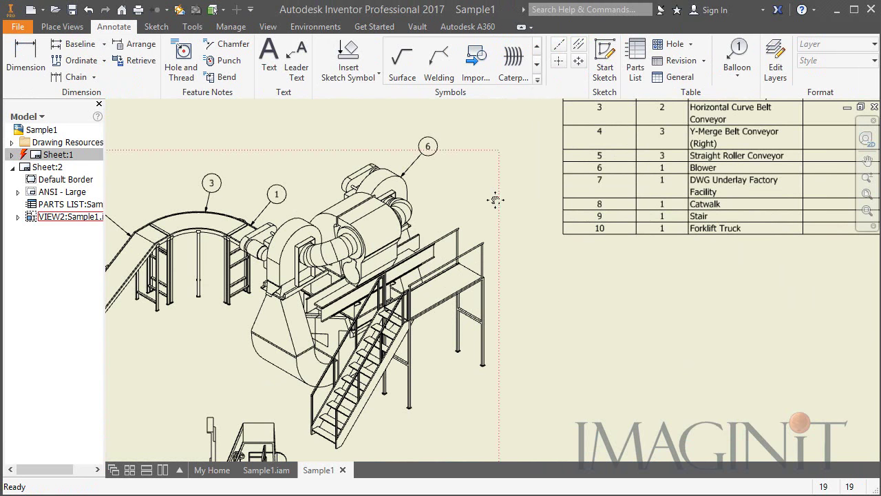
{"action": "middle_click_drag", "start_coordinate": [499, 202], "coordinate": [494, 183]}
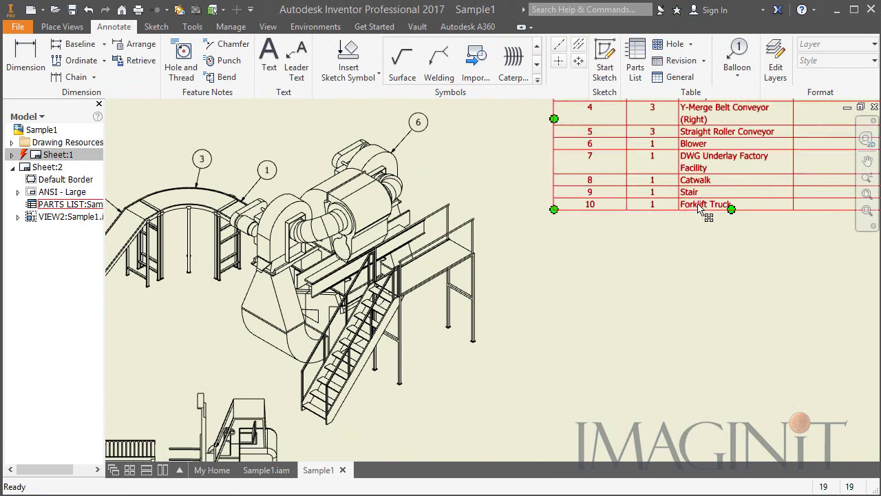
{"action": "left_click", "coordinate": [735, 54]}
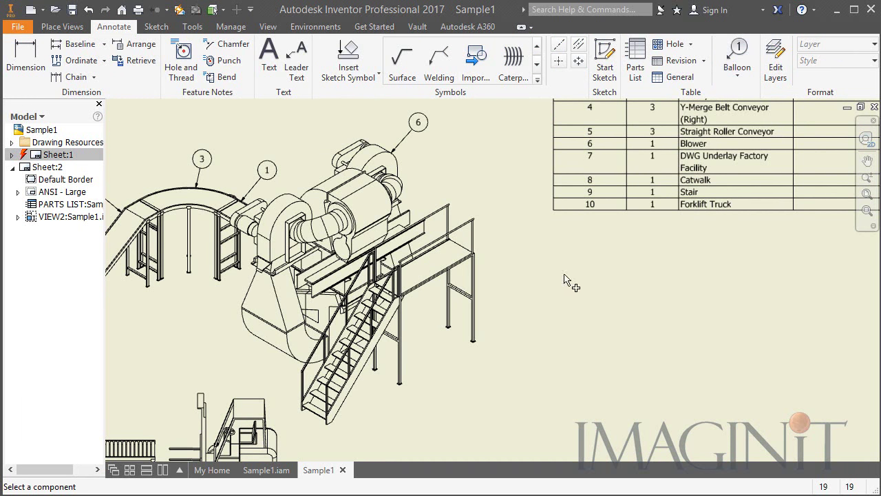
{"action": "left_click", "coordinate": [492, 246]}
{"action": "left_click", "coordinate": [527, 247]}
{"action": "mouse_move", "coordinate": [530, 321]}
{"action": "middle_mouse_down"}
{"action": "mouse_move", "coordinate": [521, 309]}
{"action": "mouse_move", "coordinate": [416, 318]}
{"action": "middle_mouse_up"}
{"action": "left_click", "coordinate": [407, 311]}
{"action": "left_click", "coordinate": [435, 333]}
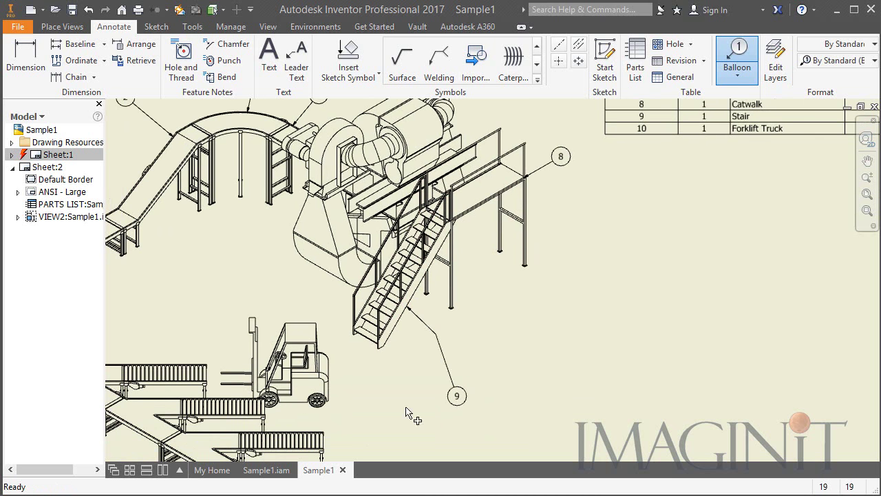
{"action": "left_click", "coordinate": [328, 391]}
{"action": "left_click", "coordinate": [365, 402]}
- Switch to Sample1.iam and back, then activate the second sheet with the floor plan
{"action": "scroll", "coordinate": [476, 406], "scroll_direction": "down", "scroll_amount": 3}
{"action": "scroll", "coordinate": [480, 372], "scroll_direction": "up", "scroll_amount": 1}
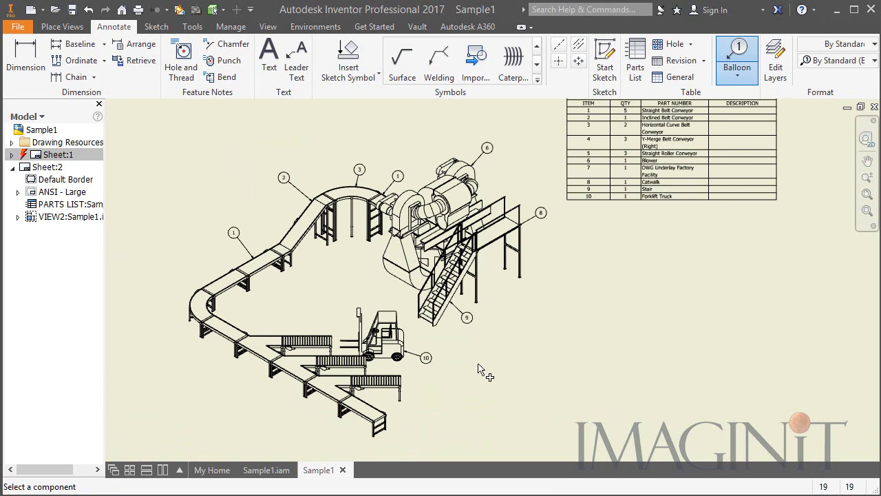
{"action": "left_click", "coordinate": [275, 470]}
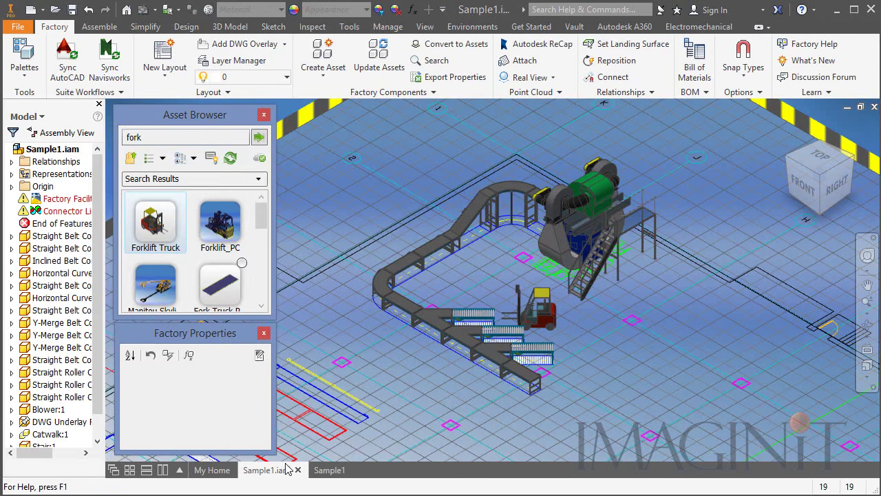
{"action": "left_click", "coordinate": [329, 470]}
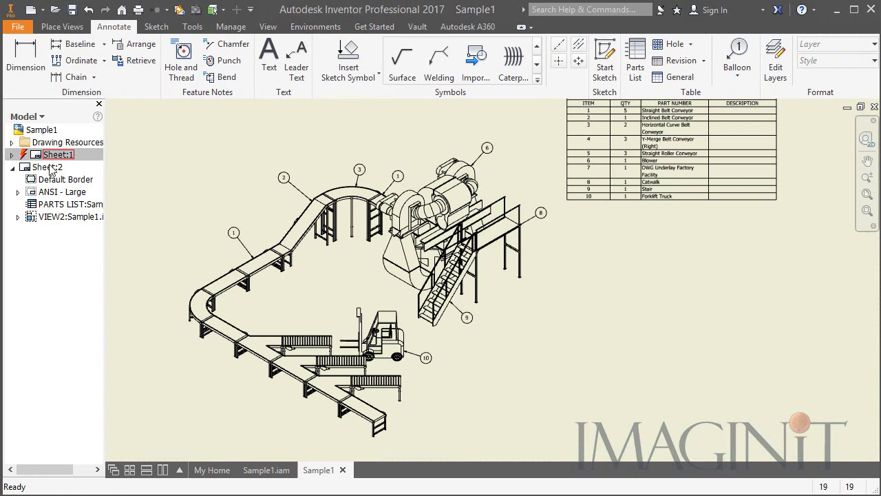
{"action": "double_click", "coordinate": [55, 154]}
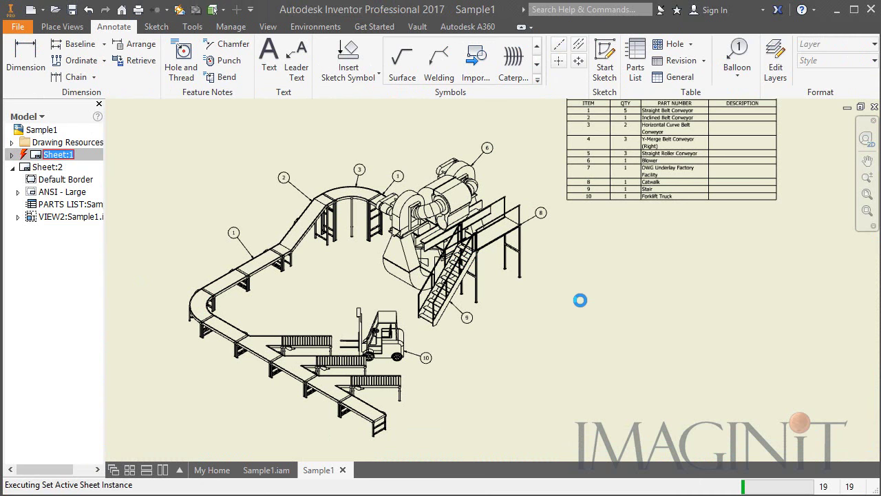
- Zoom and pan Sheet:2 onto Detail B and its detail circle
{"action": "scroll", "coordinate": [420, 296], "scroll_direction": "down", "scroll_amount": 5}
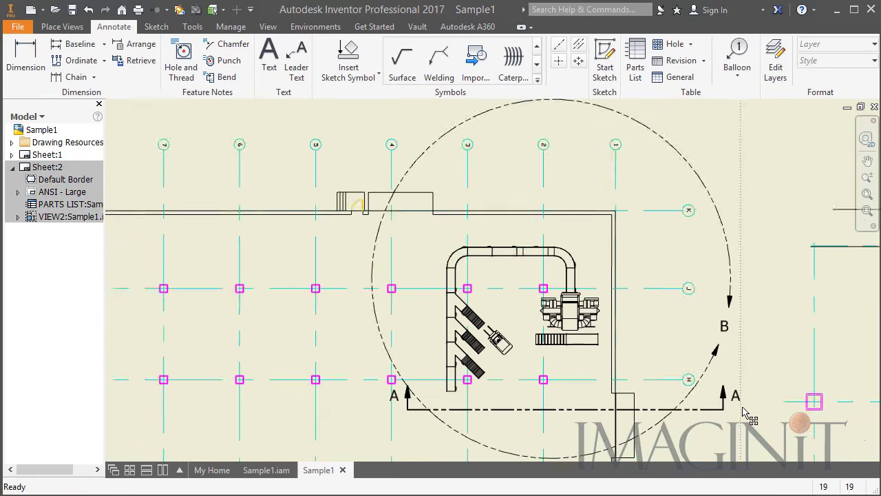
{"action": "middle_click_drag", "start_coordinate": [743, 411], "coordinate": [481, 386]}
{"action": "scroll", "coordinate": [338, 330], "scroll_direction": "down", "scroll_amount": 3}
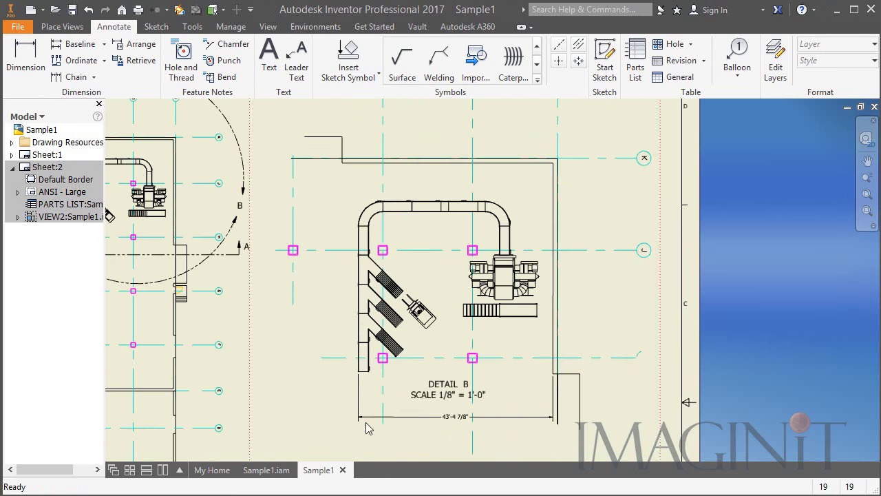
{"action": "middle_click_drag", "start_coordinate": [367, 428], "coordinate": [497, 408]}
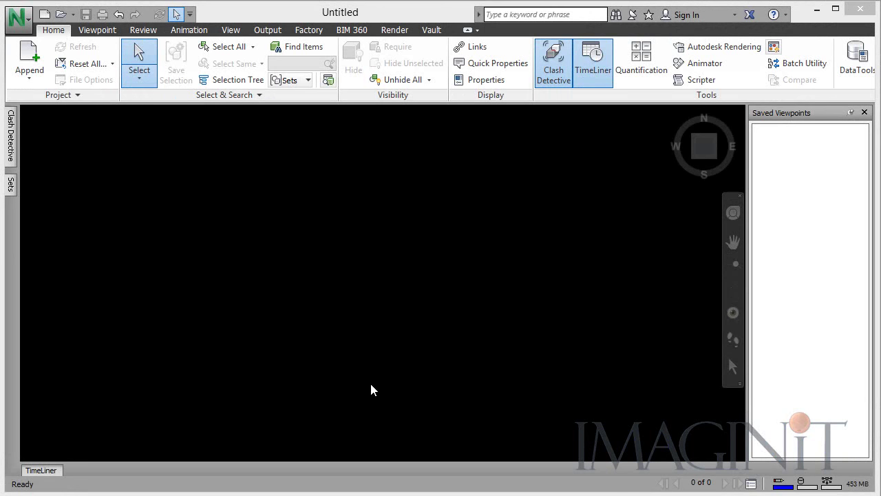
- Open Factory.nwd from the recent documents list
{"action": "left_click", "coordinate": [26, 24]}
{"action": "left_click", "coordinate": [142, 83]}
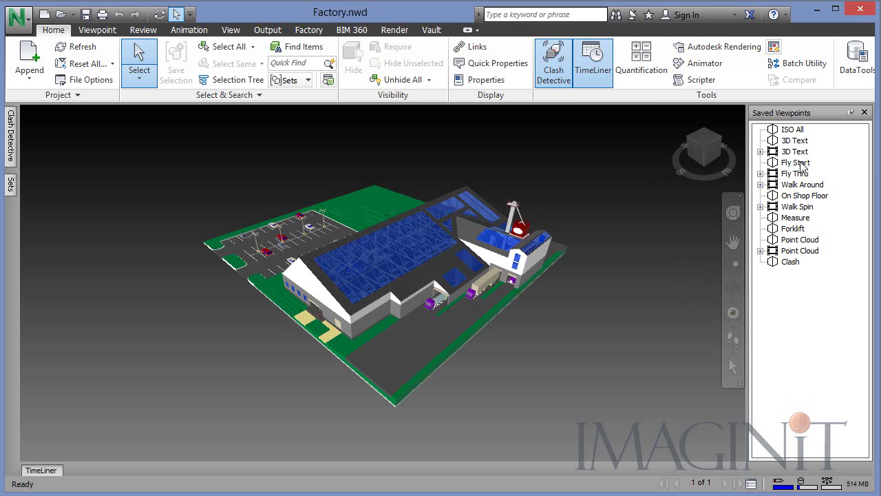
- Go to the On Shop Floor viewpoint and look around toward the robot and forklift
{"action": "left_click", "coordinate": [803, 196]}
{"action": "left_click_drag", "start_coordinate": [472, 333], "coordinate": [398, 246]}
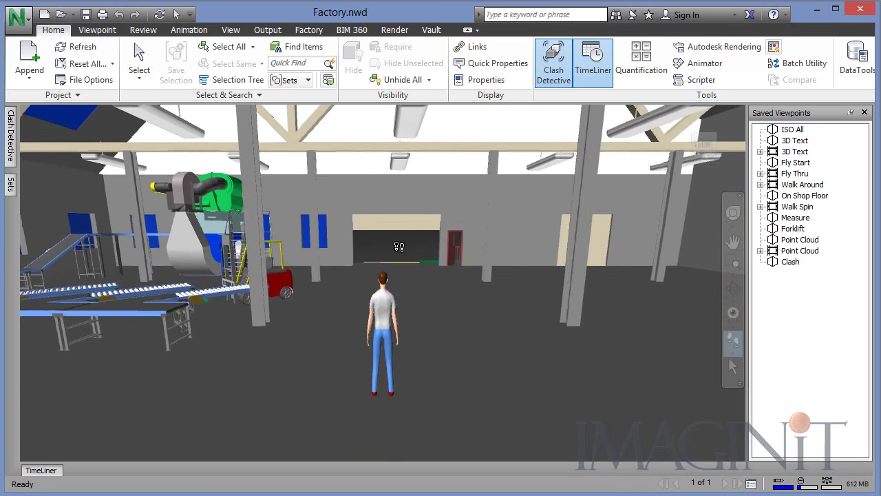
{"action": "left_click_drag", "start_coordinate": [337, 263], "coordinate": [346, 360]}
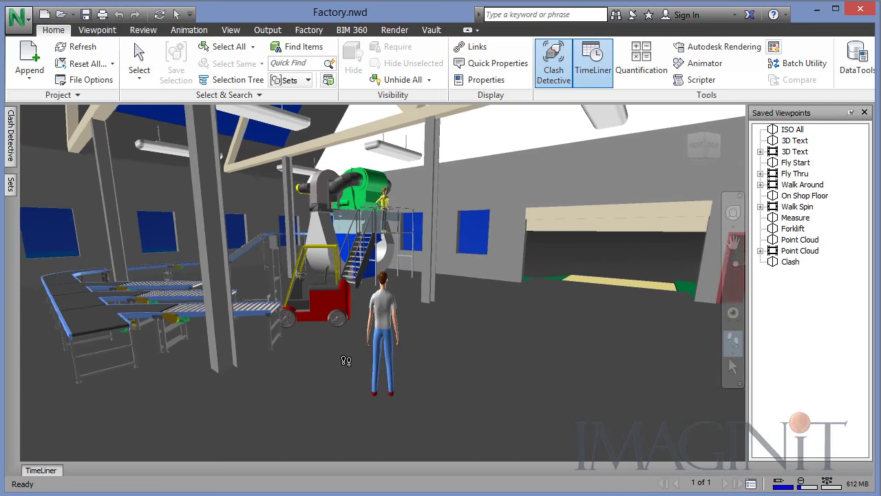
- From the 3D Text viewpoint, walk past the STEP, IGES and SketchUp labels down the aisle
{"action": "left_click", "coordinate": [797, 142]}
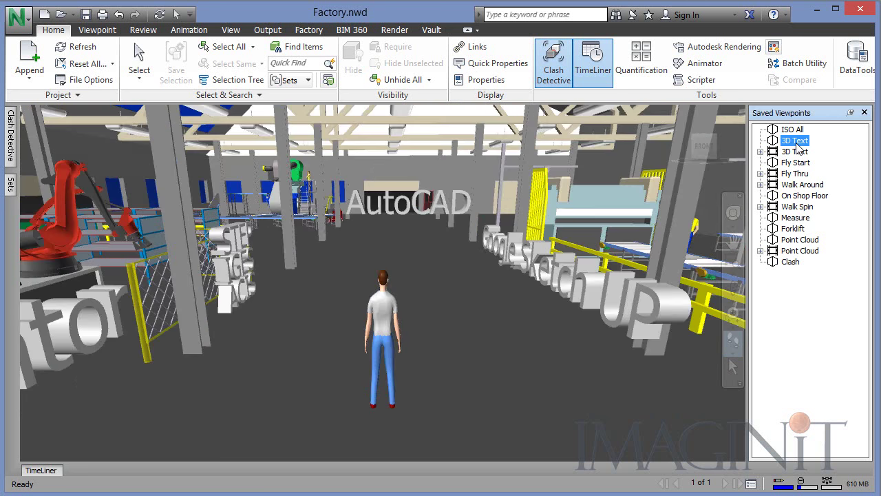
{"action": "left_click", "coordinate": [429, 325]}
{"action": "left_click_drag", "start_coordinate": [469, 292], "coordinate": [385, 313]}
{"action": "mouse_move", "coordinate": [560, 319]}
{"action": "left_mouse_down"}
{"action": "mouse_move", "coordinate": [533, 319]}
{"action": "mouse_move", "coordinate": [505, 300]}
{"action": "mouse_move", "coordinate": [564, 312]}
{"action": "mouse_move", "coordinate": [526, 342]}
{"action": "mouse_move", "coordinate": [616, 348]}
{"action": "mouse_move", "coordinate": [564, 331]}
{"action": "mouse_move", "coordinate": [466, 244]}
{"action": "mouse_move", "coordinate": [338, 271]}
{"action": "mouse_move", "coordinate": [403, 257]}
{"action": "mouse_move", "coordinate": [432, 209]}
{"action": "mouse_move", "coordinate": [368, 323]}
{"action": "left_mouse_up"}
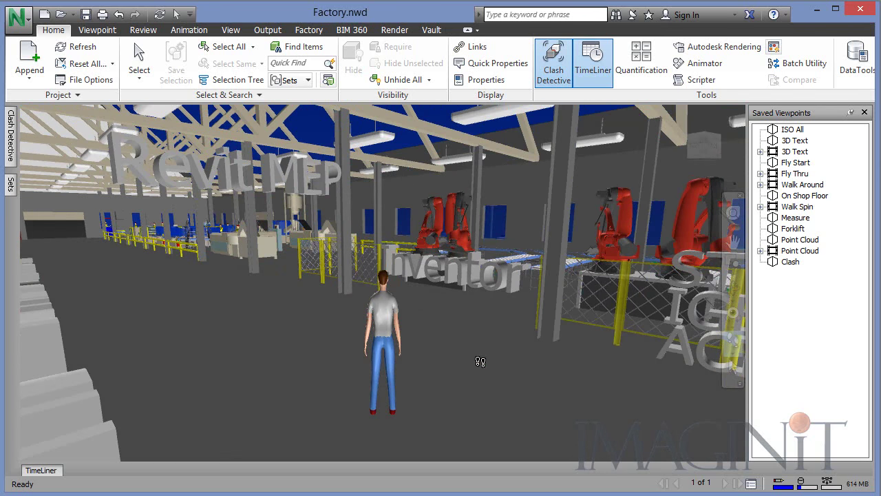
{"action": "left_click_drag", "start_coordinate": [548, 338], "coordinate": [579, 340]}
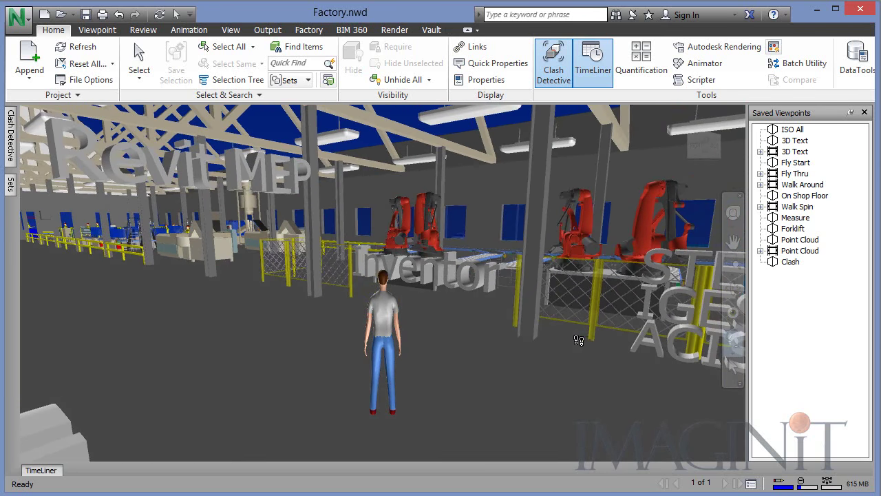
{"action": "left_click", "coordinate": [29, 78]}
{"action": "left_click", "coordinate": [45, 103]}
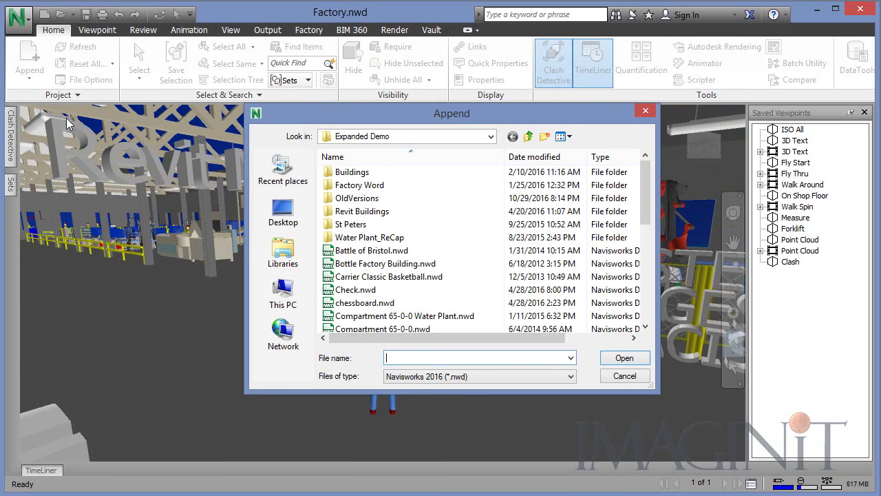
{"action": "left_click_drag", "start_coordinate": [402, 119], "coordinate": [291, 0]}
{"action": "left_click", "coordinate": [321, 235]}
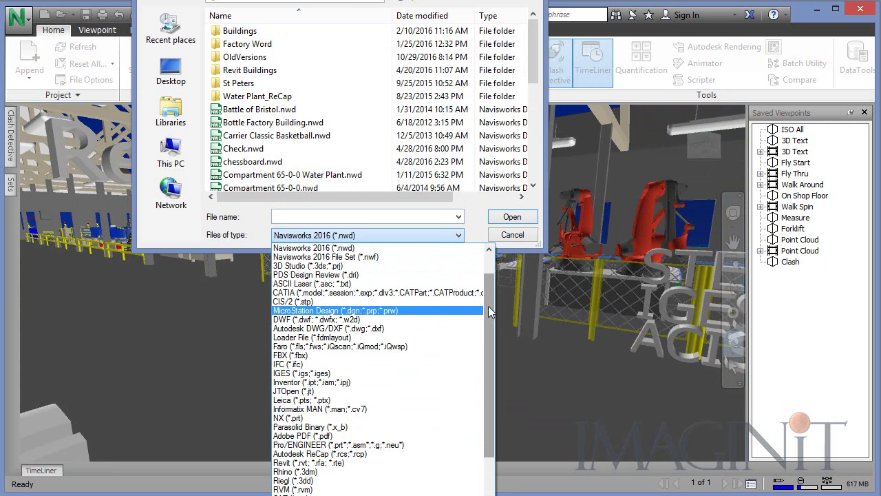
{"action": "left_click_drag", "start_coordinate": [488, 306], "coordinate": [484, 331]}
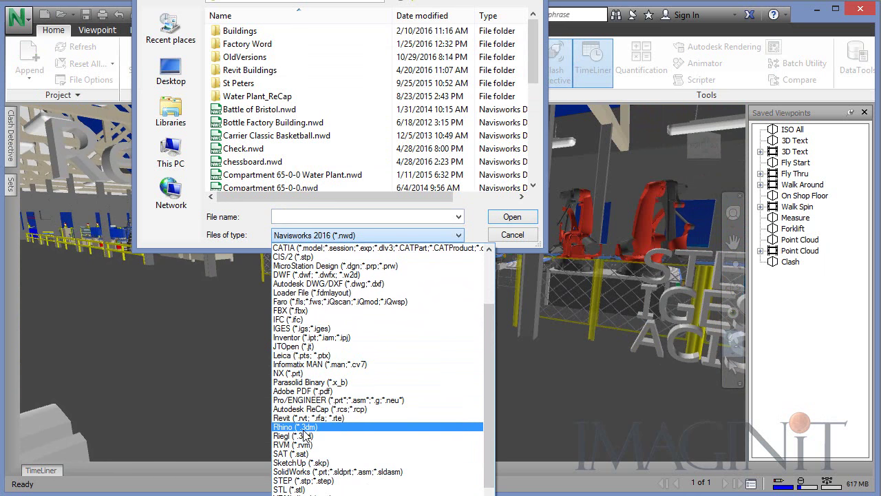
{"action": "left_click_drag", "start_coordinate": [485, 385], "coordinate": [488, 301]}
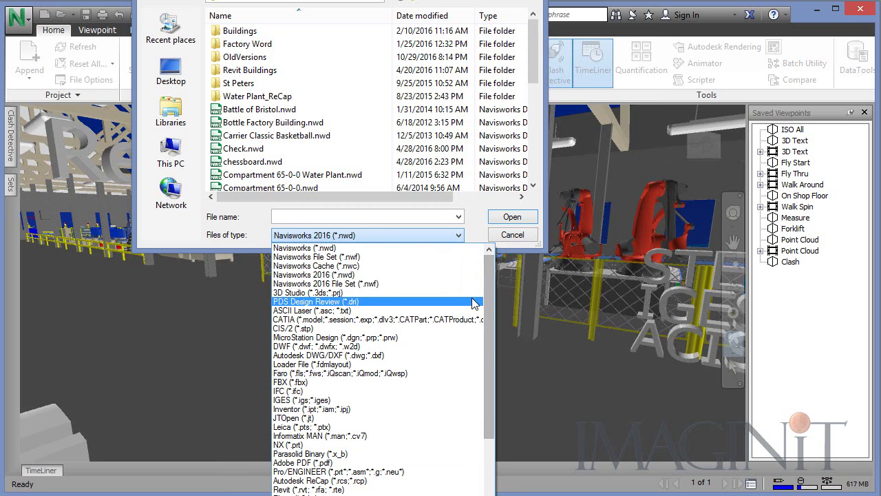
{"action": "left_click", "coordinate": [515, 239]}
{"action": "left_click", "coordinate": [515, 237]}
{"action": "left_click_drag", "start_coordinate": [629, 382], "coordinate": [304, 381]}
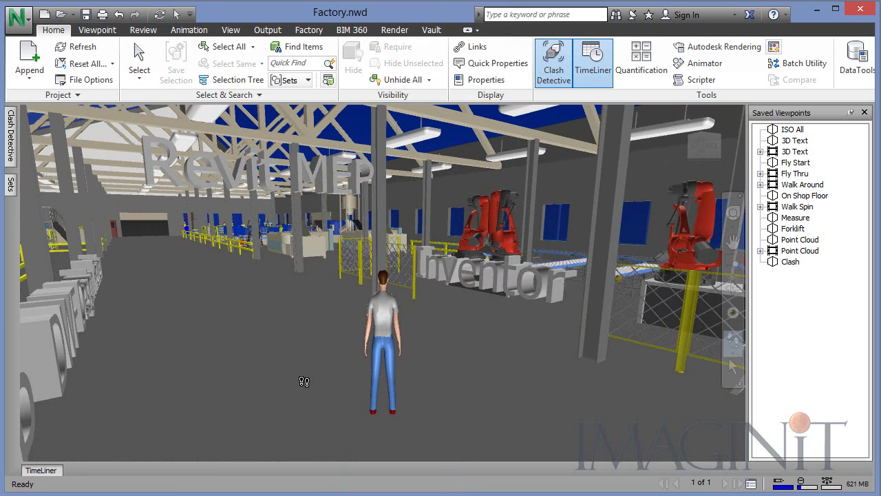
- Go to the Clash viewpoint, show Test 1 results, and approach the red railing clash
{"action": "left_click", "coordinate": [790, 264]}
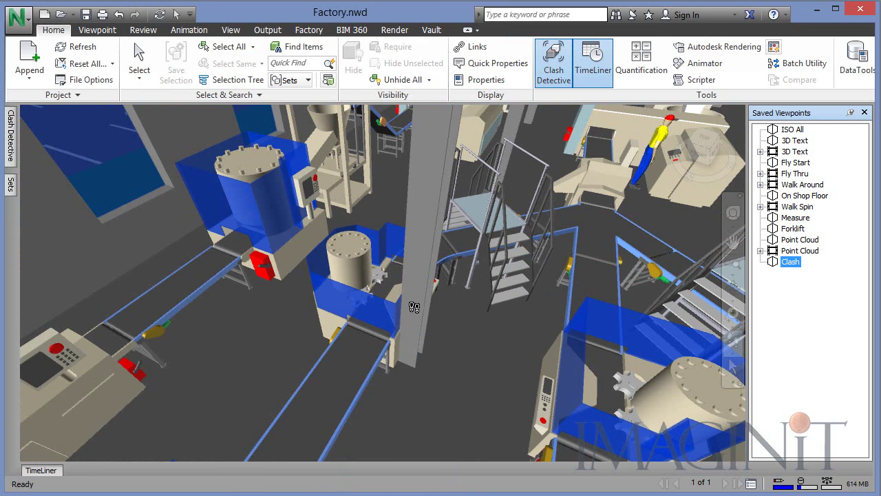
{"action": "left_click", "coordinate": [11, 153]}
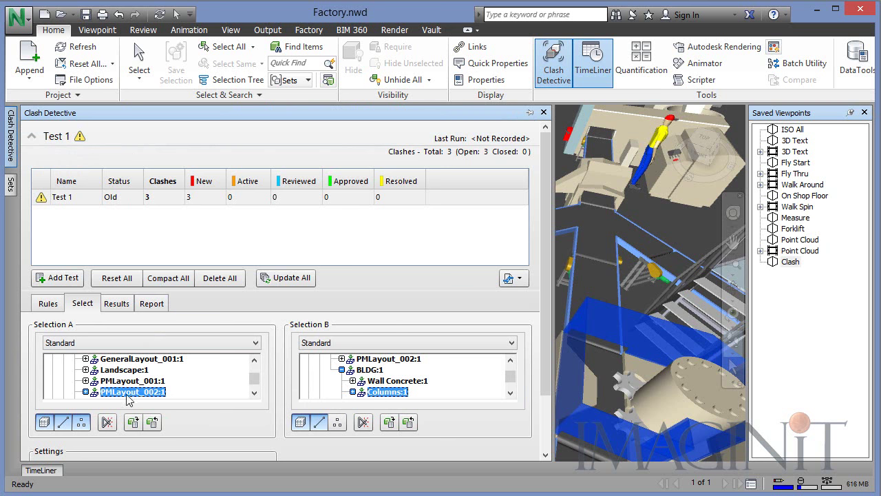
{"action": "left_click", "coordinate": [119, 306]}
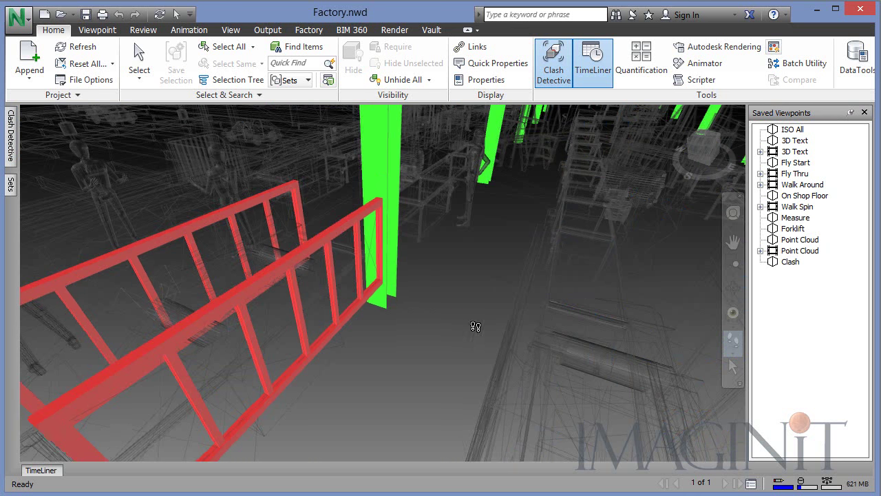
{"action": "left_click_drag", "start_coordinate": [474, 326], "coordinate": [411, 221]}
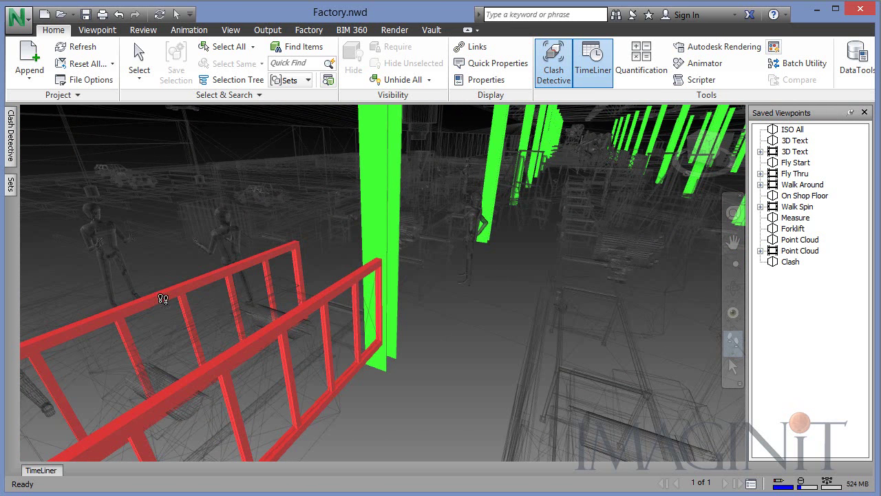
- Inspect Clash2 between the red and green objects, then view the Selection A and B trees
{"action": "left_click", "coordinate": [13, 159]}
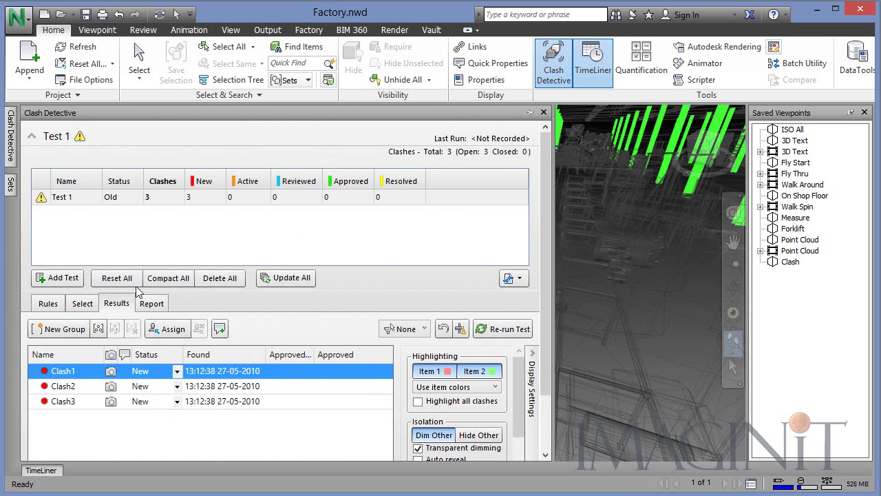
{"action": "left_click", "coordinate": [70, 390]}
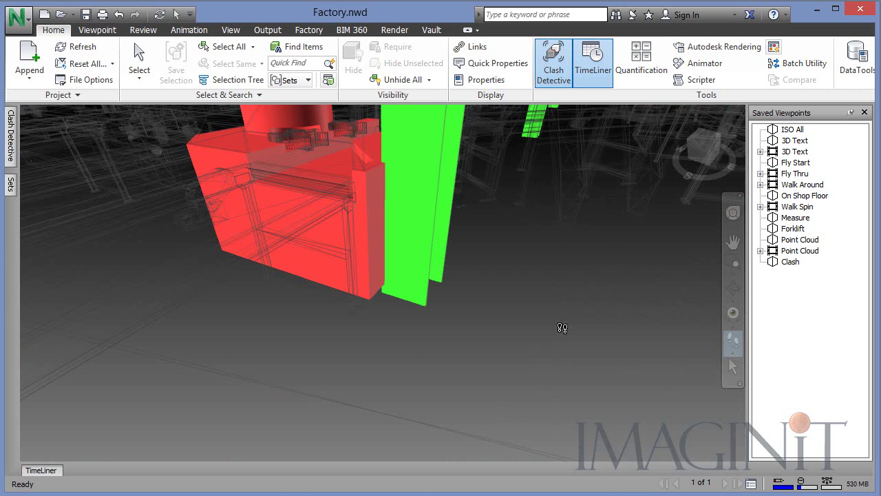
{"action": "left_click_drag", "start_coordinate": [488, 360], "coordinate": [409, 365]}
{"action": "left_click_drag", "start_coordinate": [331, 227], "coordinate": [391, 284]}
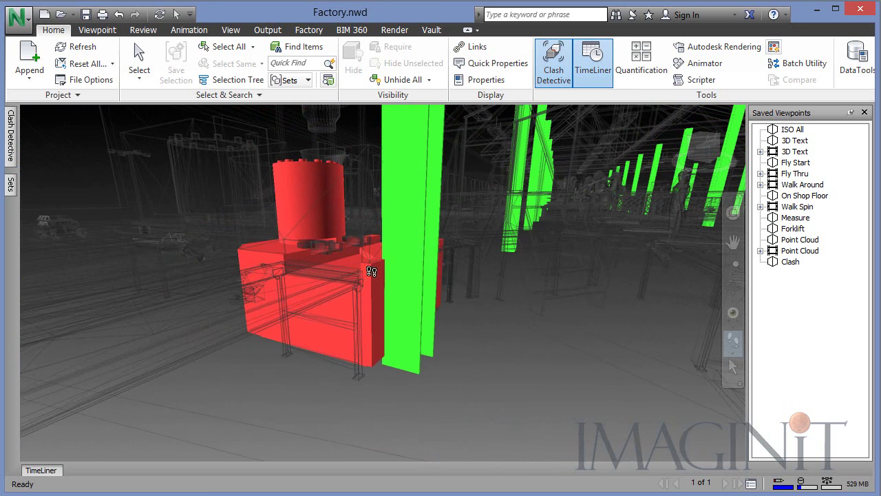
{"action": "mouse_move", "coordinate": [11, 138]}
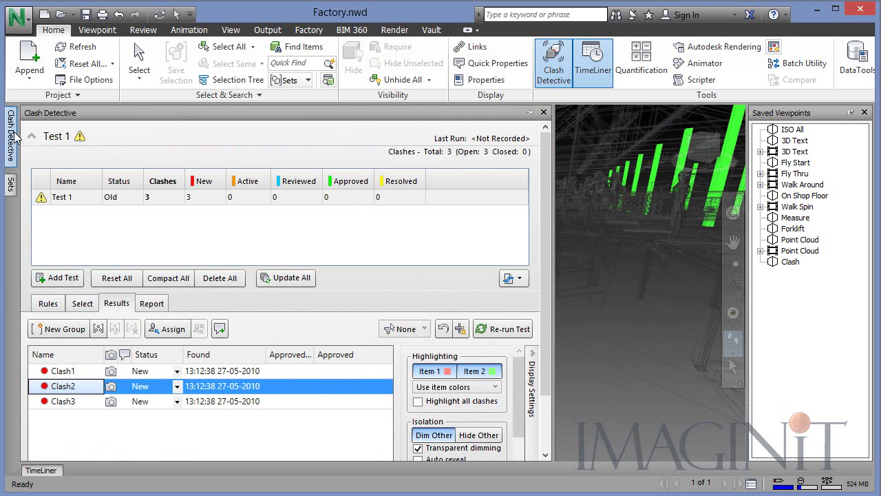
{"action": "left_click", "coordinate": [82, 305]}
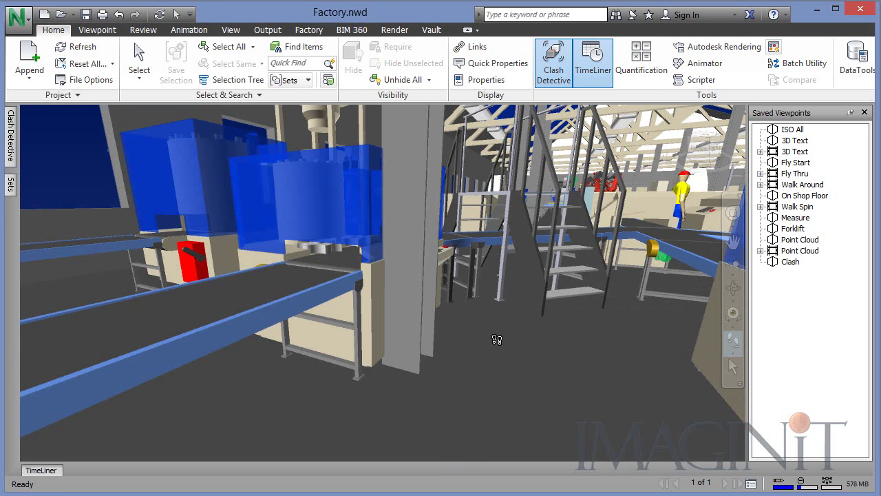